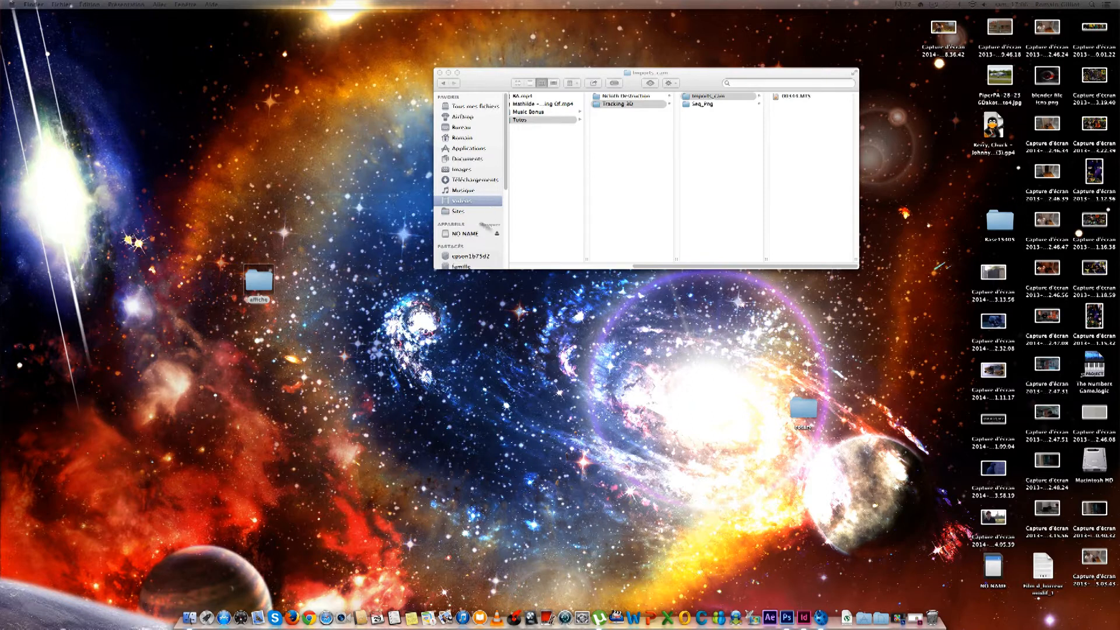
Open the Seq_Png folder inside Tracking 3D and preview its image sequence, starting with frame 00344_00000.png.
left_click(721, 139)
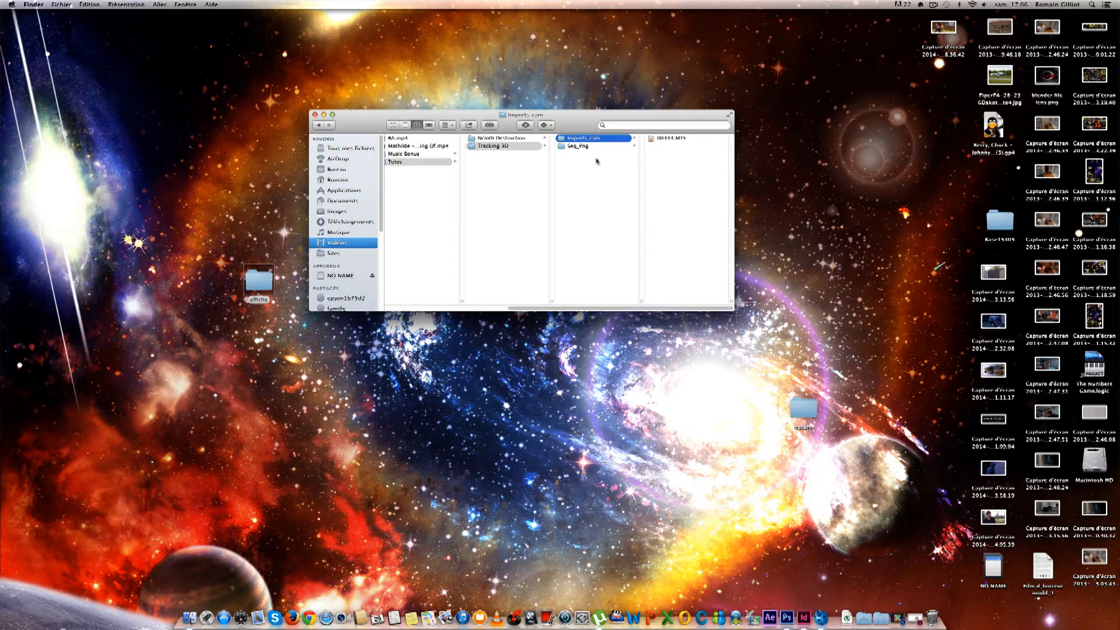
left_click(595, 147)
left_click_drag(619, 115, 586, 66)
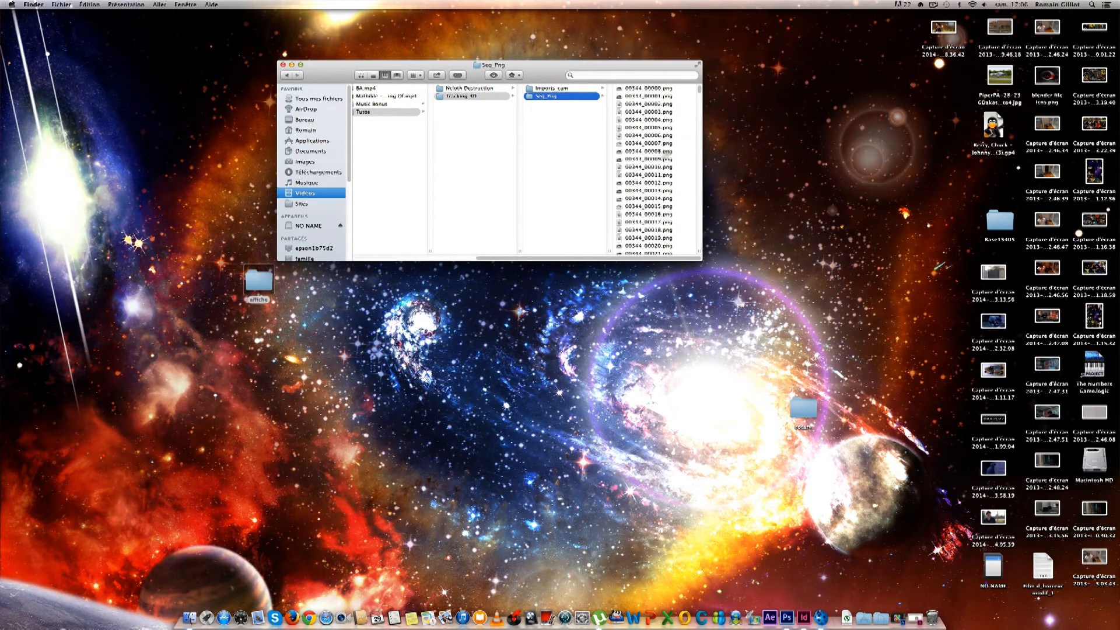
left_click_drag(699, 91, 716, 119)
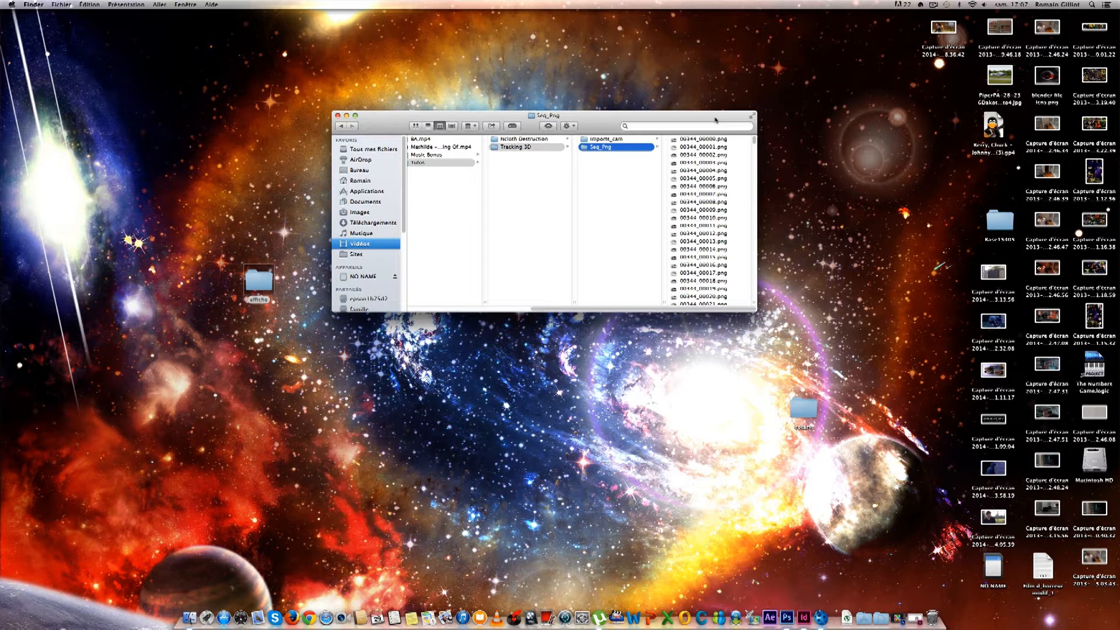
left_click_drag(715, 120, 661, 64)
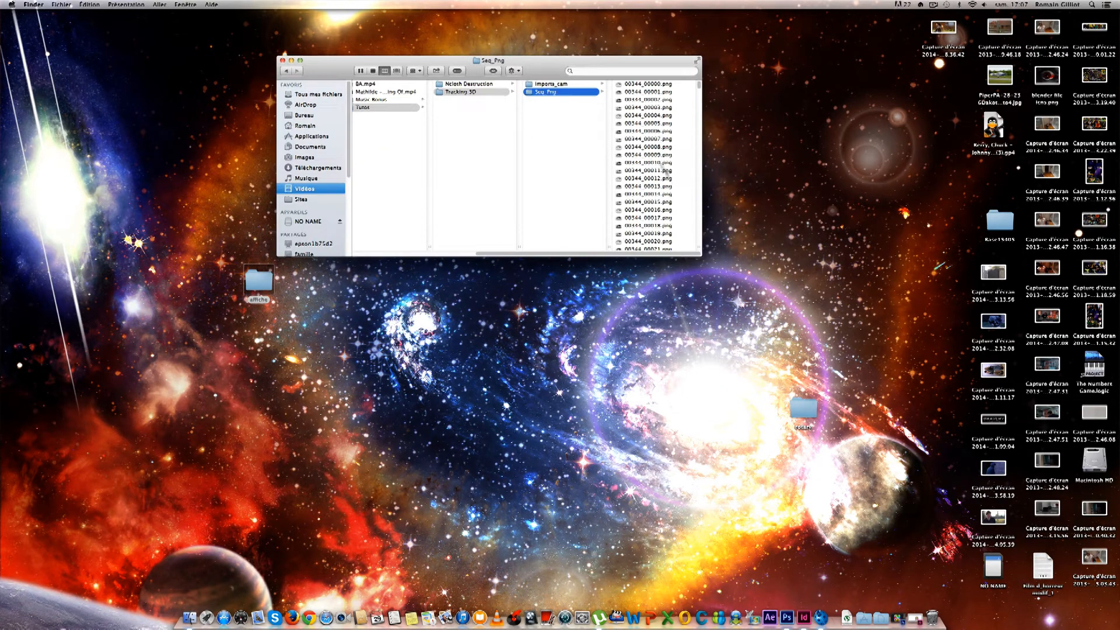
left_click(662, 86)
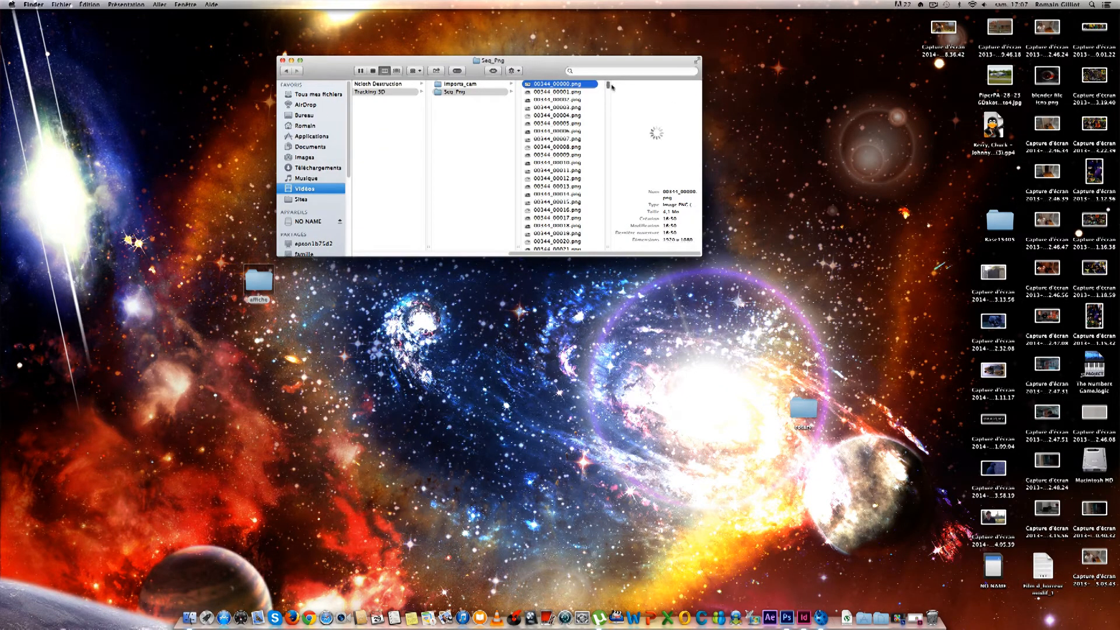
left_click_drag(608, 90, 605, 279)
scroll(560, 175, "up", 10)
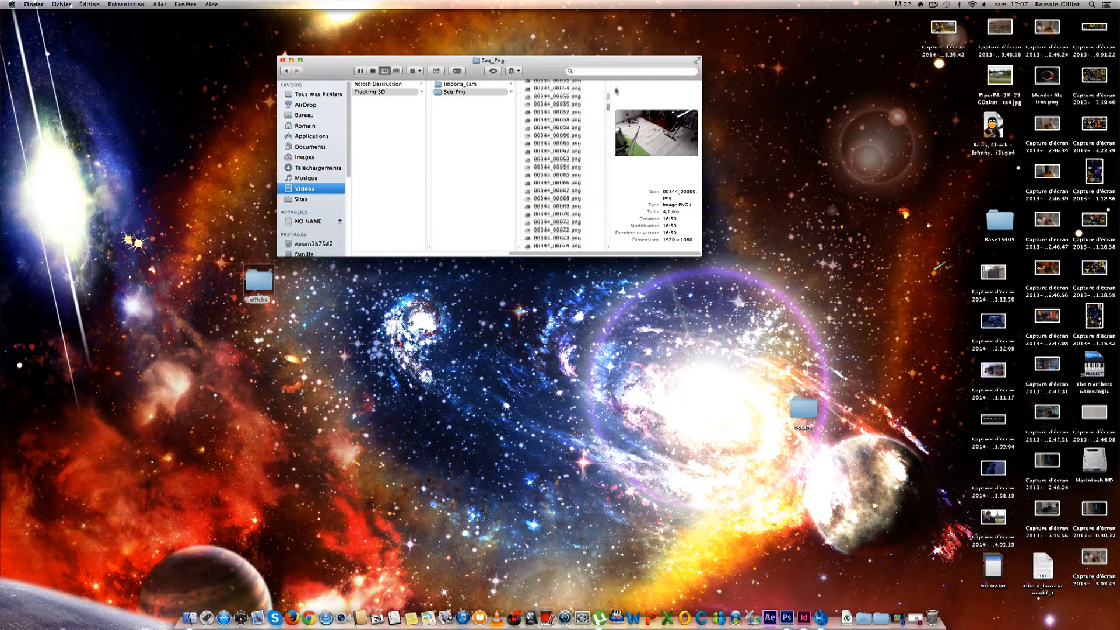
View the source camera clip 00344.MTS in the Imports_cam folder and return to the Seq_Png folder.
left_click(469, 84)
left_click(545, 88)
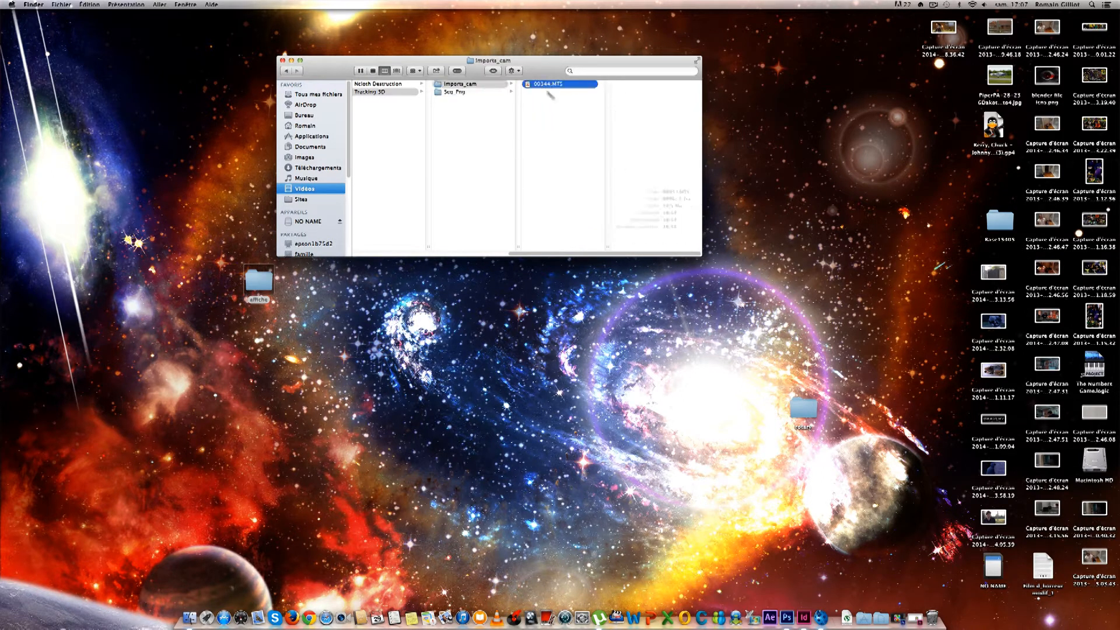
left_click(479, 93)
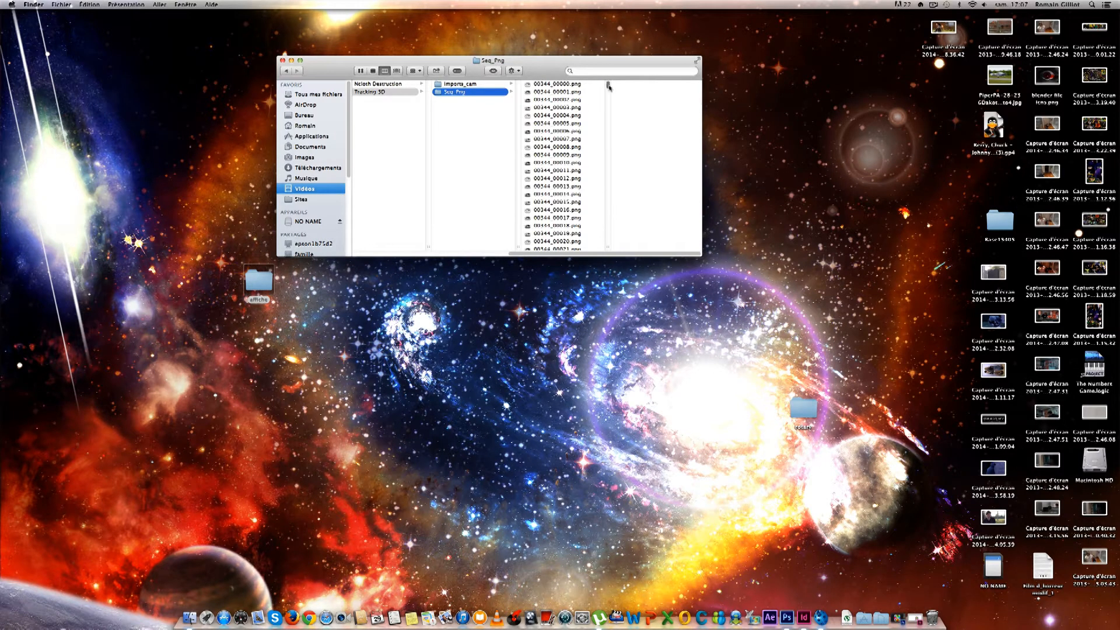
Switch to boujou and arrange its window and the Seq_Png file window so both remain visible.
left_click_drag(559, 69, 726, 45)
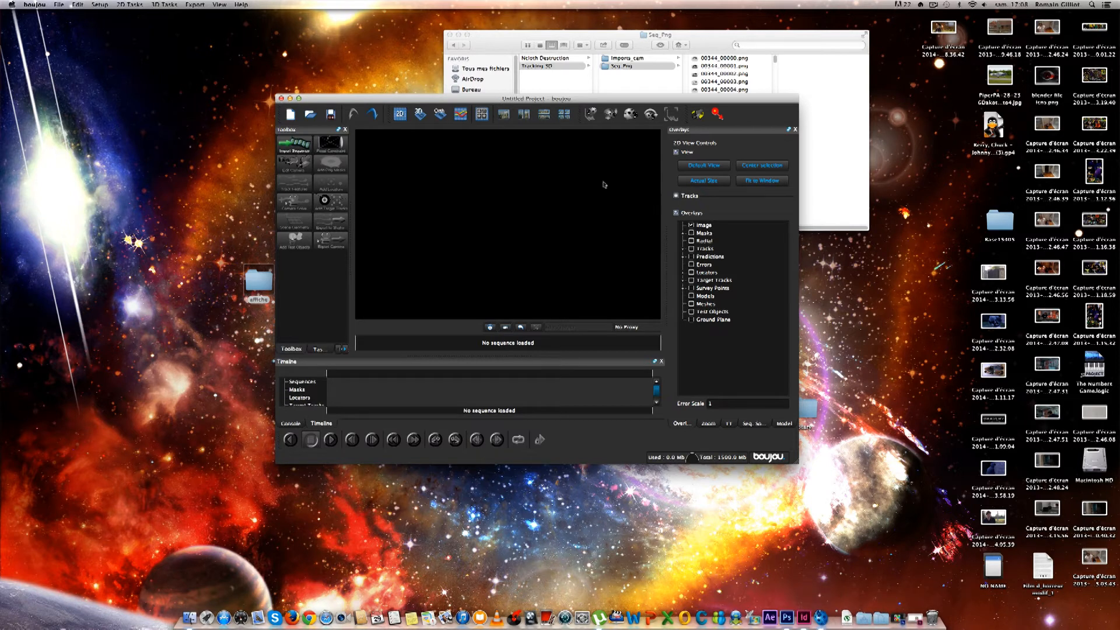
left_click_drag(467, 100, 478, 126)
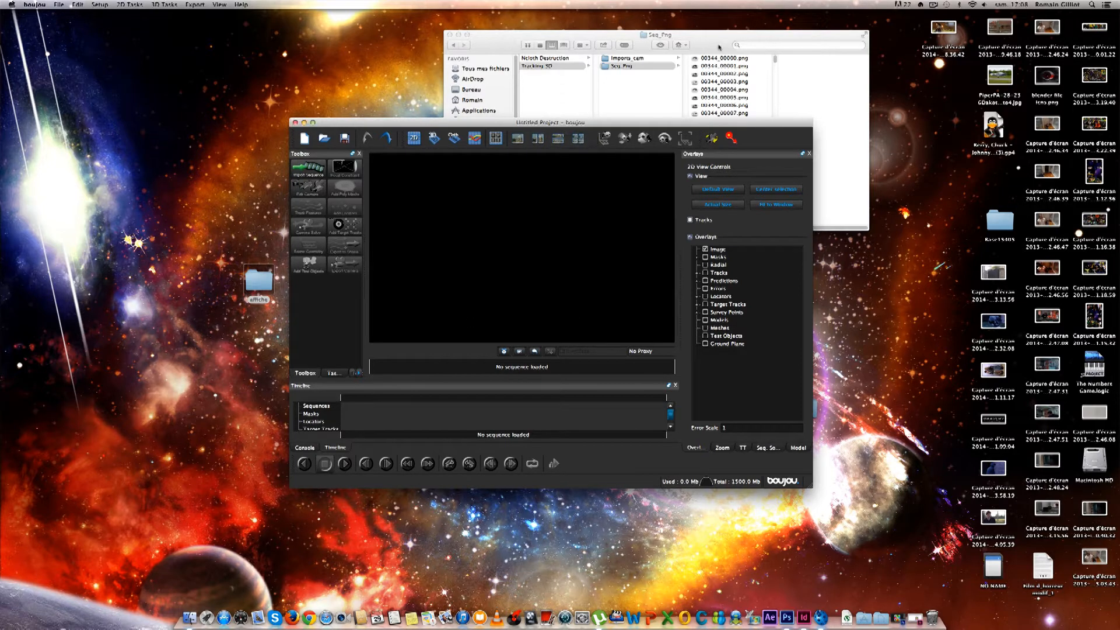
left_click_drag(730, 36, 768, 31)
left_click(465, 121)
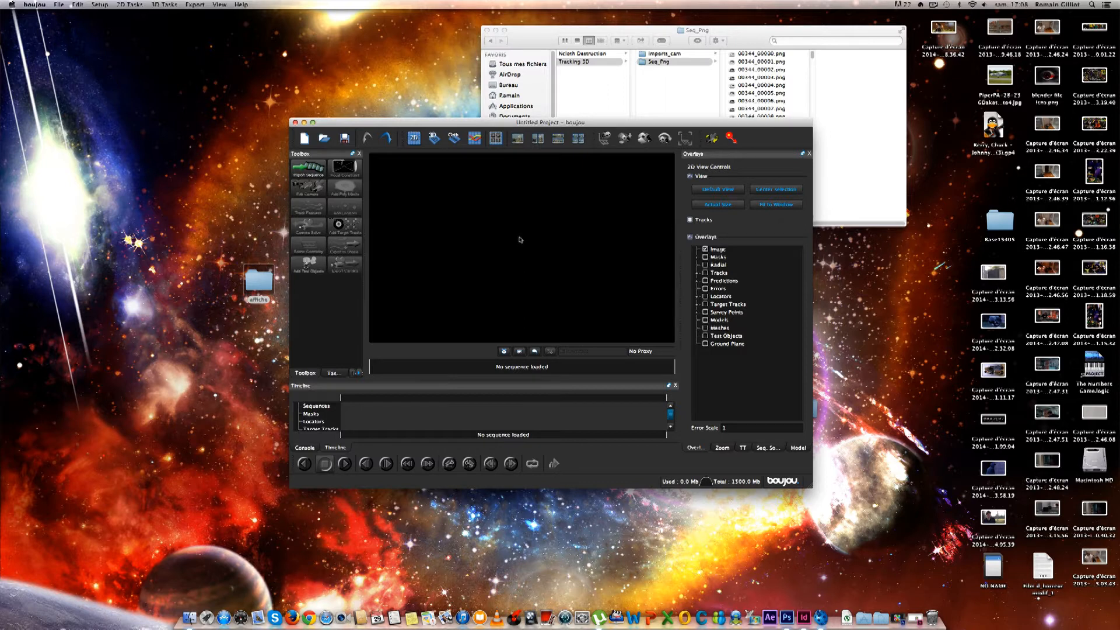
left_click_drag(424, 133, 403, 138)
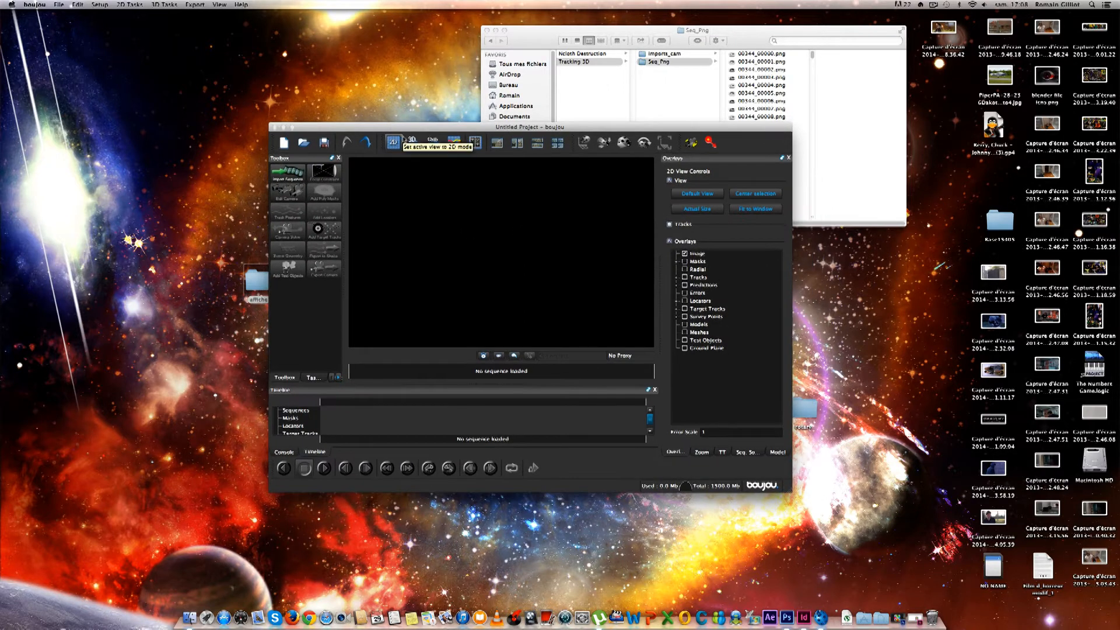
mouse_move(370, 126)
left_mouse_down()
mouse_move(377, 93)
mouse_move(369, 130)
left_mouse_up()
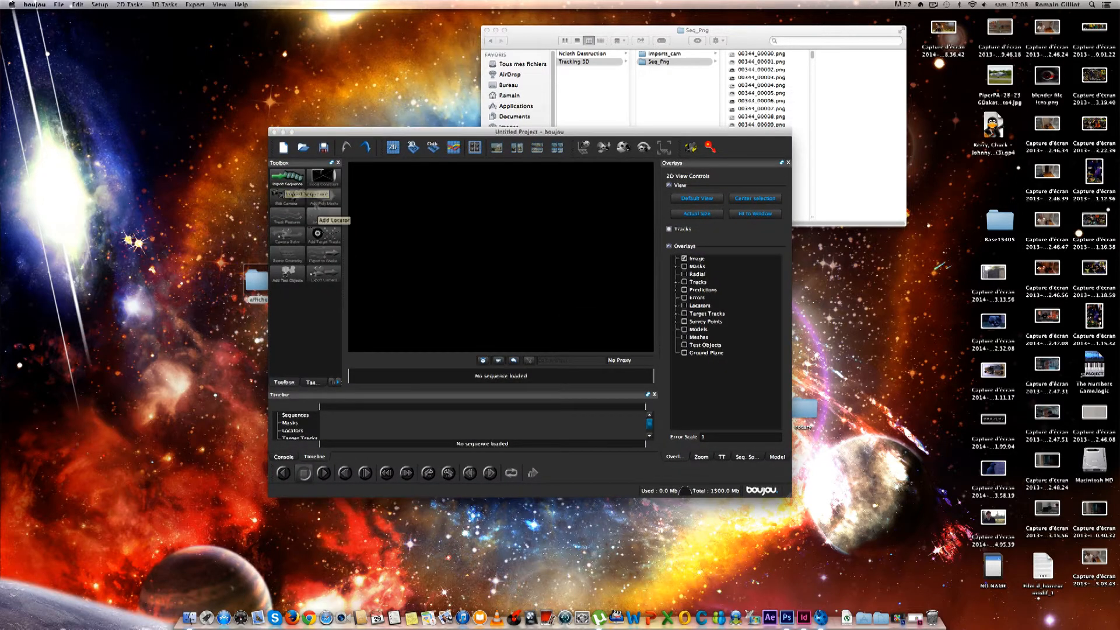
Start a sequence import and load 00344_00000.png from Movies/TNB/Bonus/Tutos/Tracking 3D/Seq_Png.
left_click(287, 176)
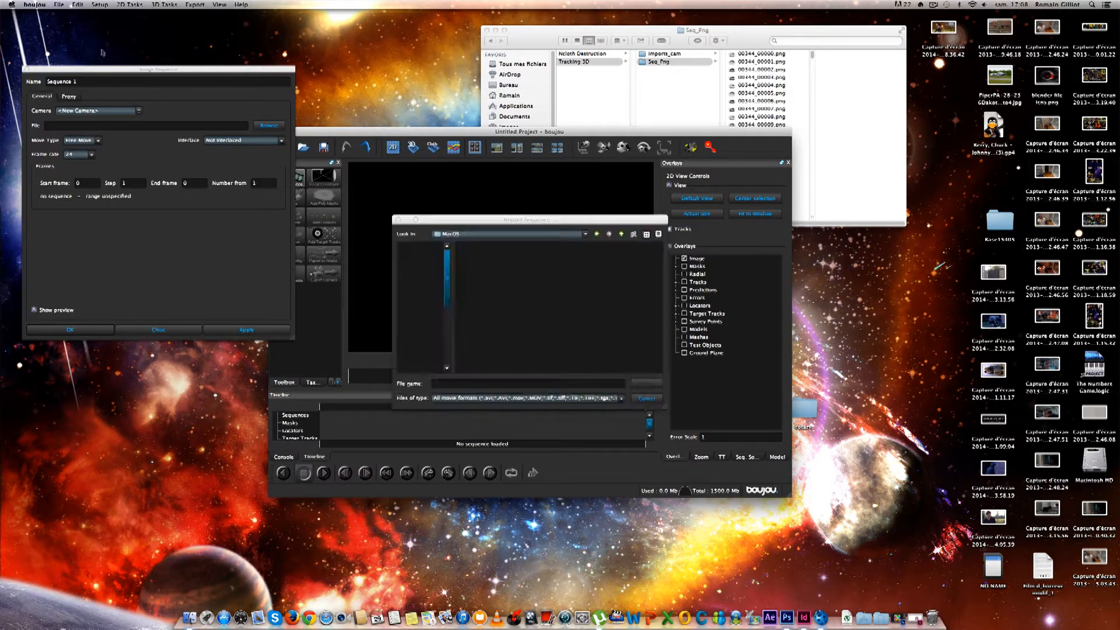
left_click_drag(478, 225, 357, 228)
left_click(337, 261)
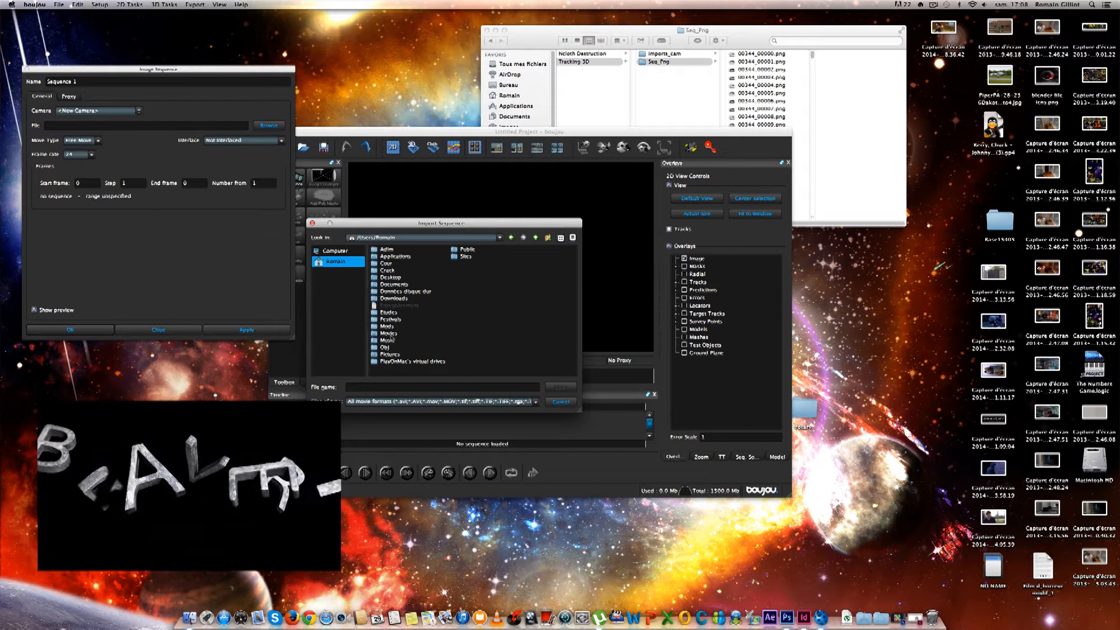
double_click(388, 333)
double_click(398, 300)
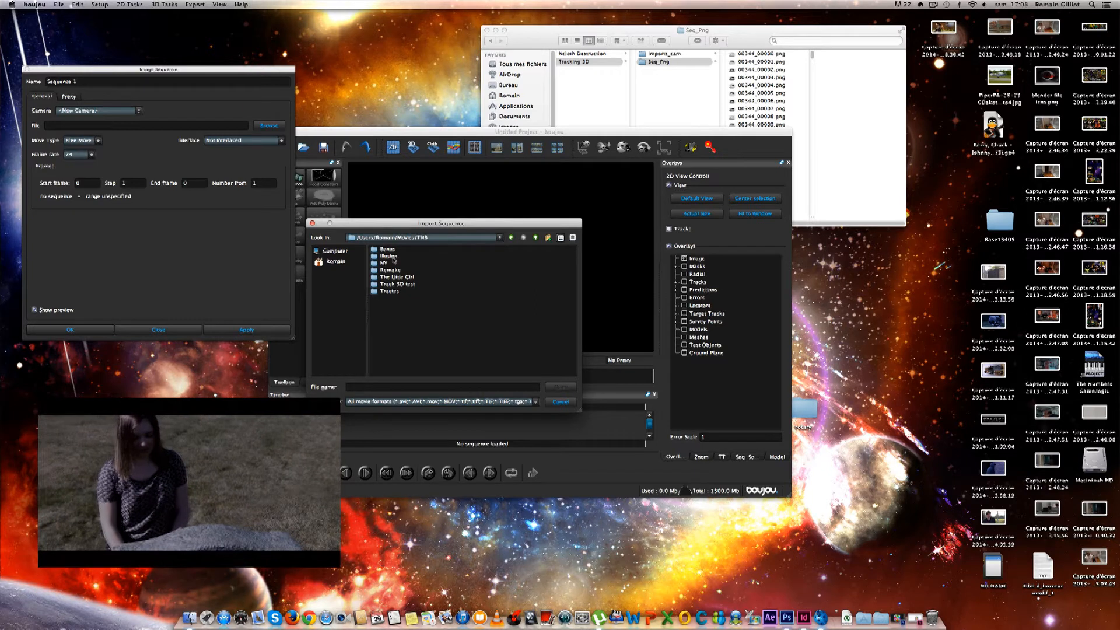
left_click_drag(395, 227, 397, 220)
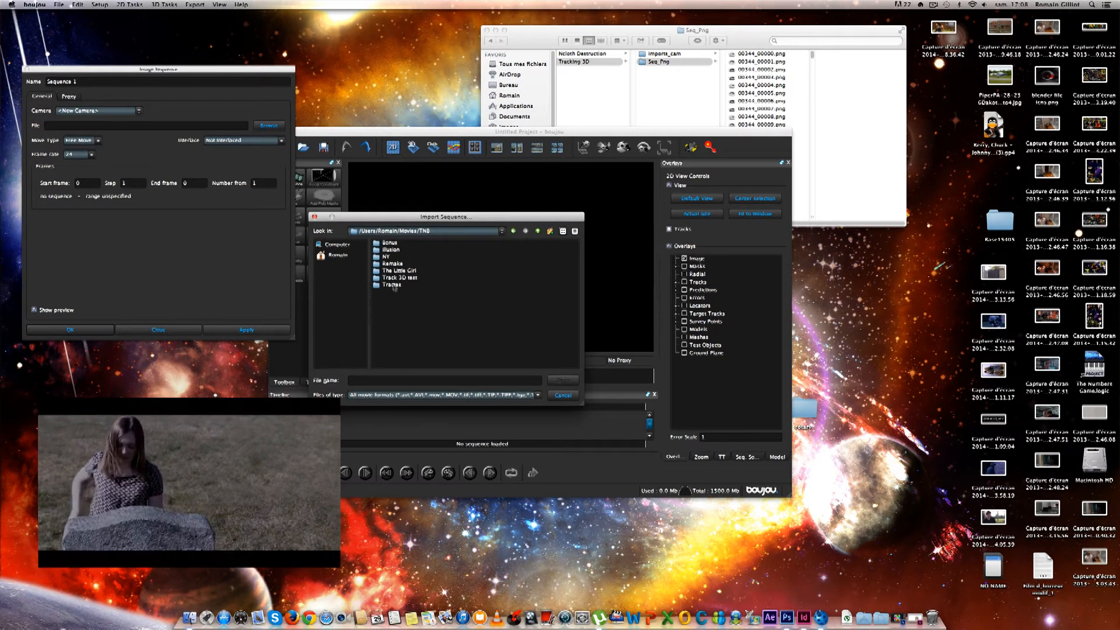
double_click(389, 243)
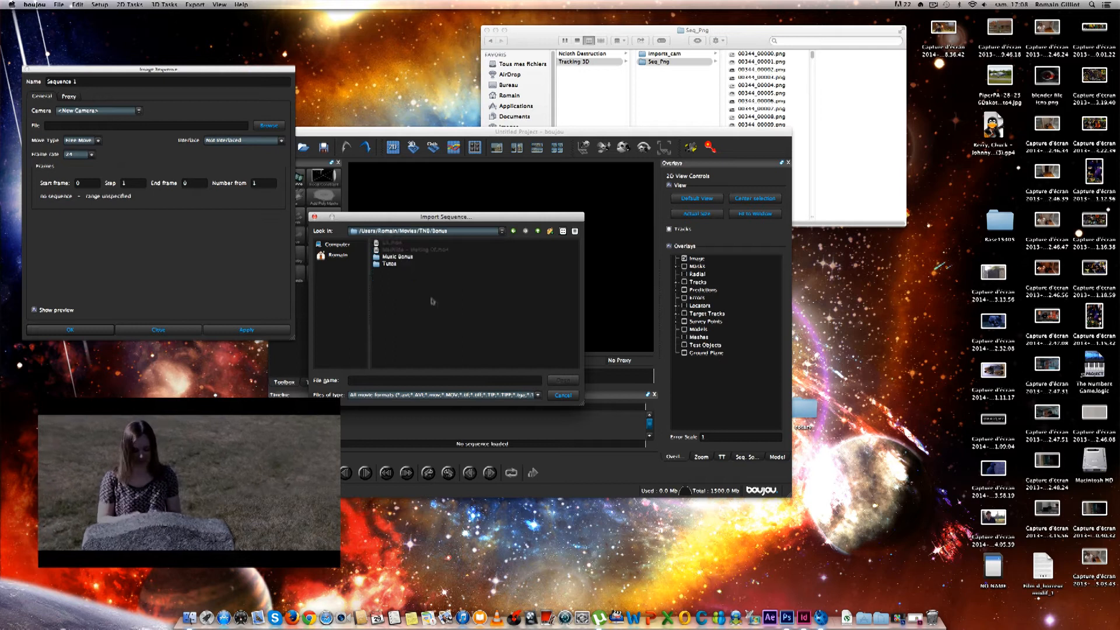
double_click(390, 265)
double_click(379, 250)
double_click(392, 250)
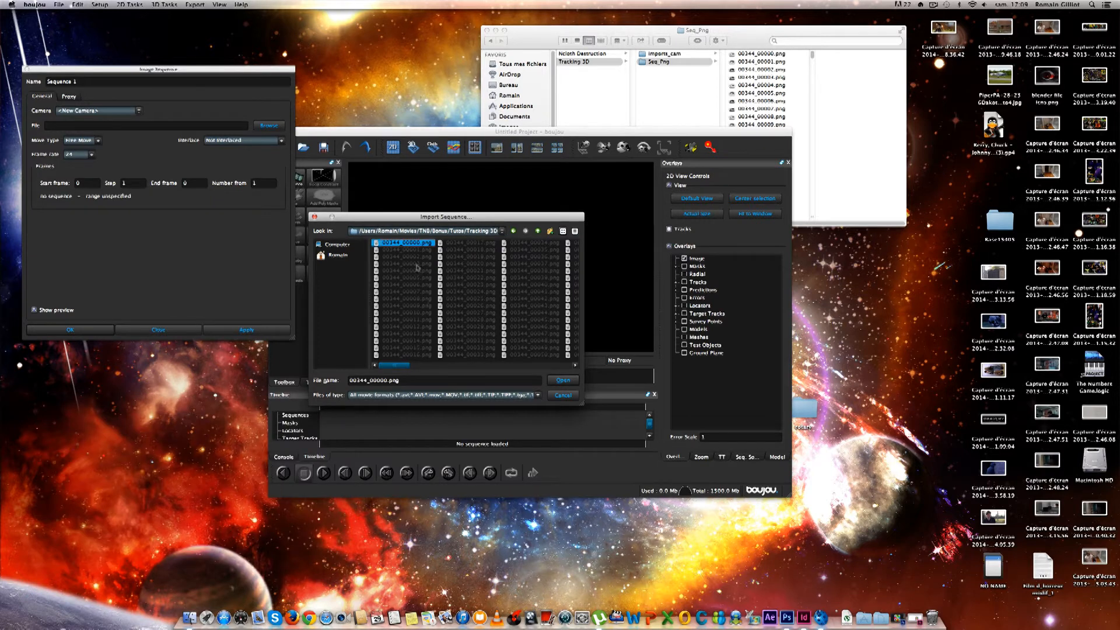
left_click(563, 379)
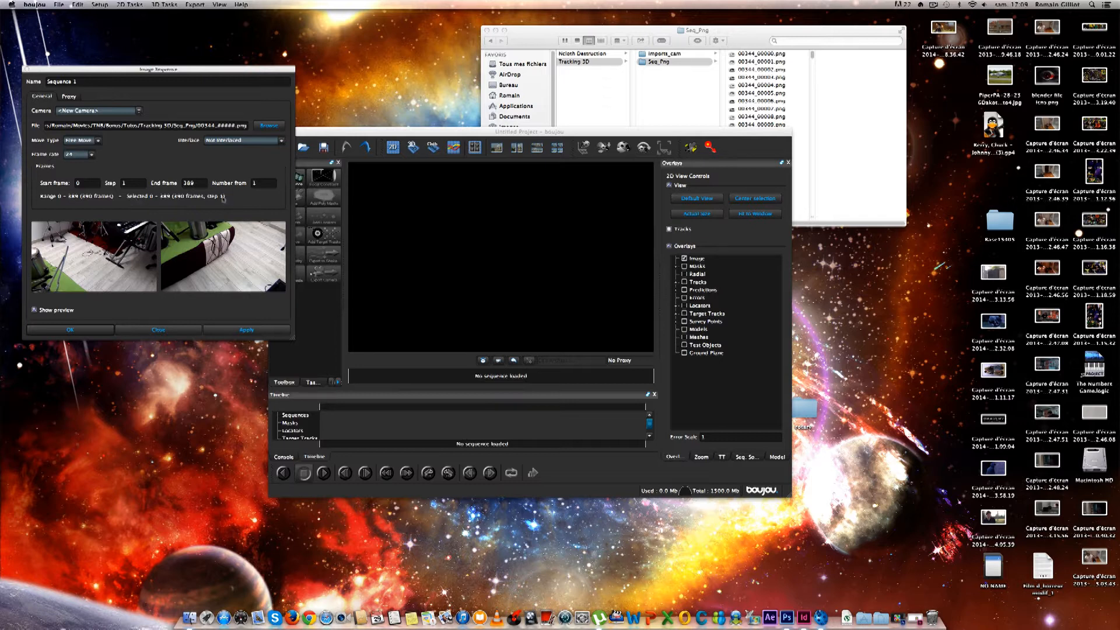
Choose the frame rate for Sequence 1 and confirm the import with the Free Move type.
left_click(91, 154)
left_click(128, 204)
key("Down")
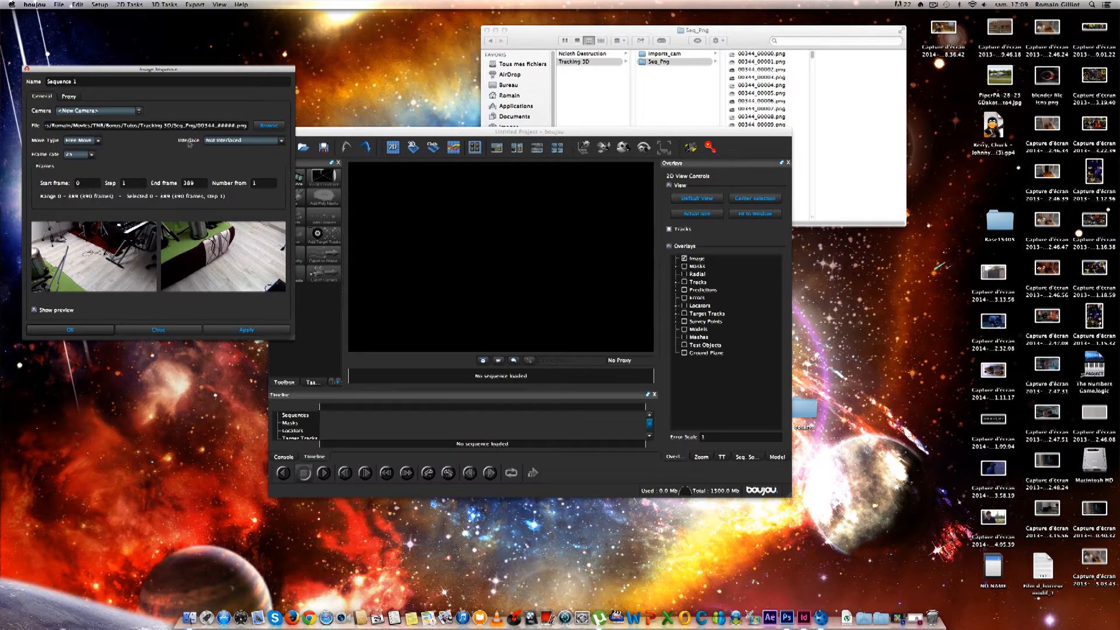
left_click(86, 334)
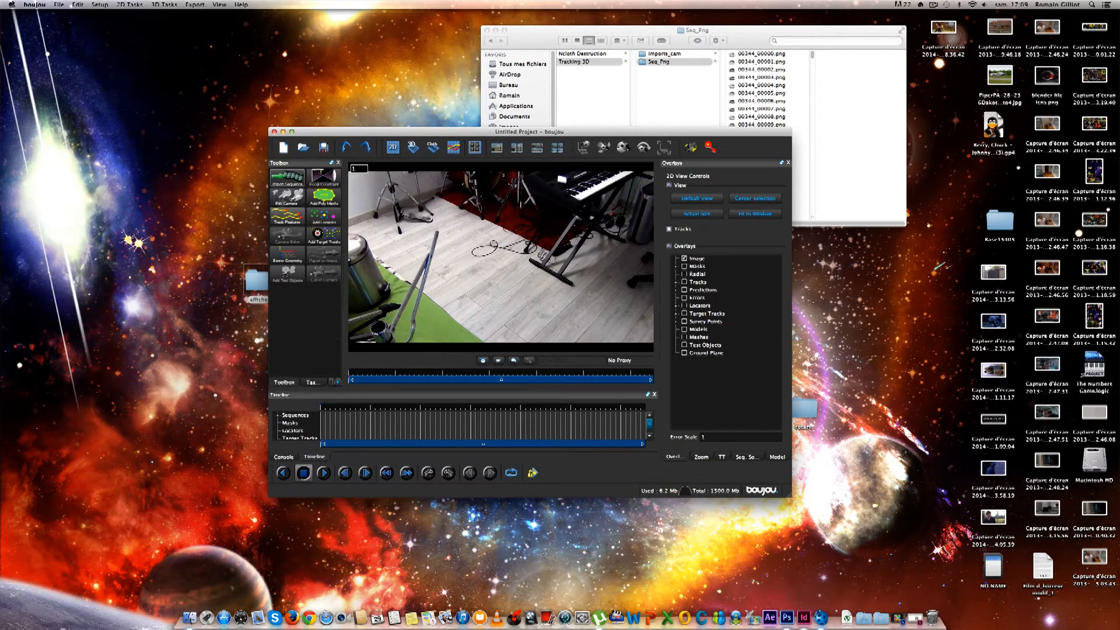
Review the properties of Camera 1, including its type, resolution and advanced lens settings, and close them.
left_click(287, 196)
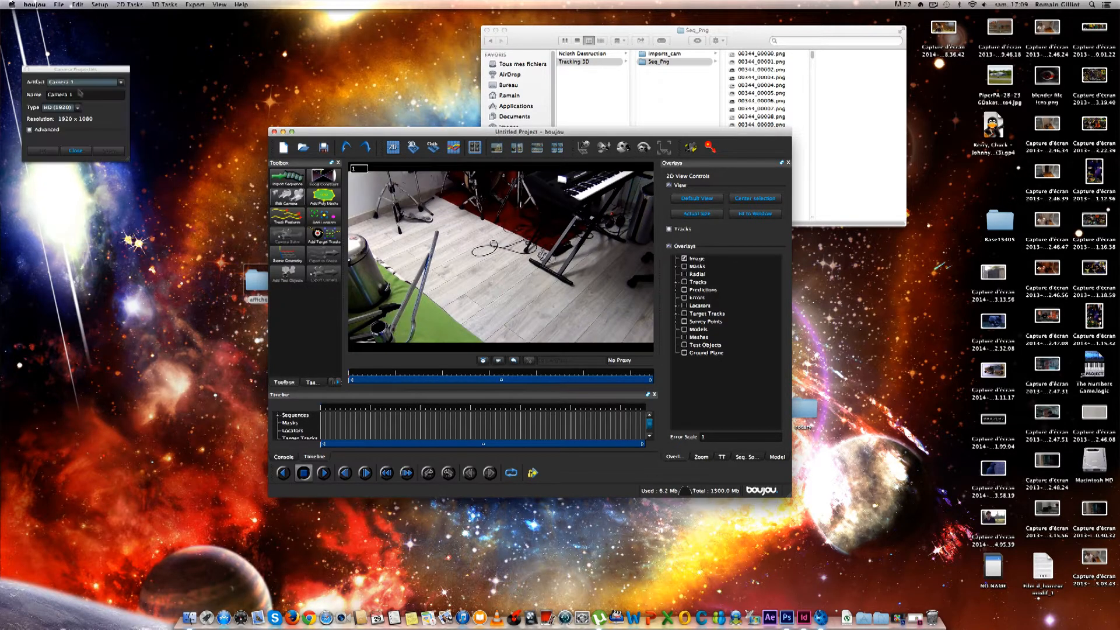
left_click_drag(73, 71, 128, 239)
left_click(133, 281)
left_click(137, 286)
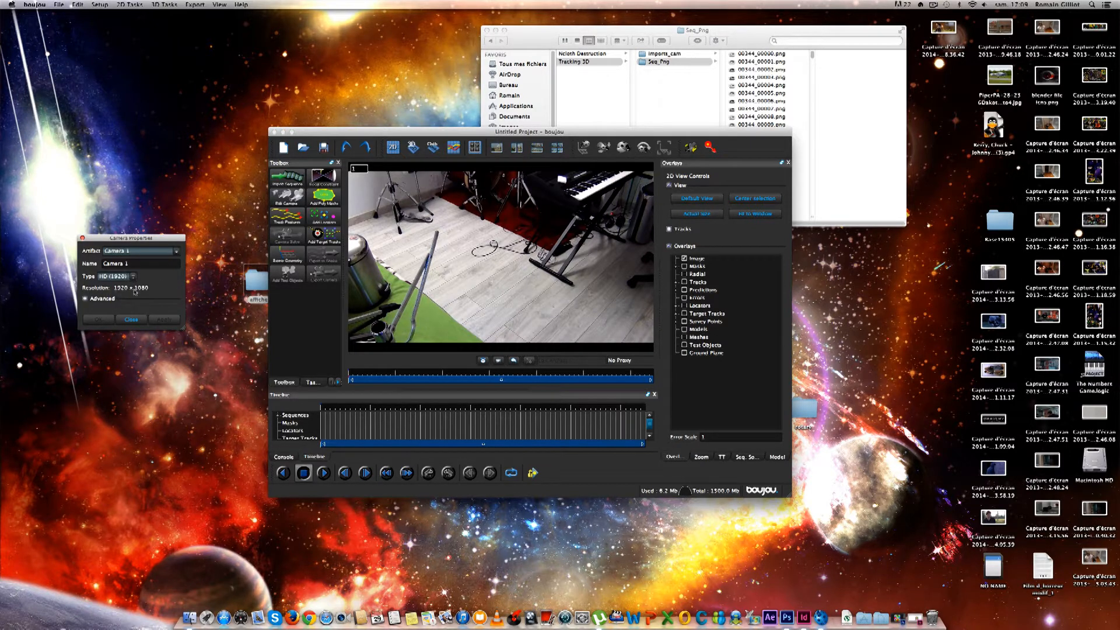
left_click(109, 298)
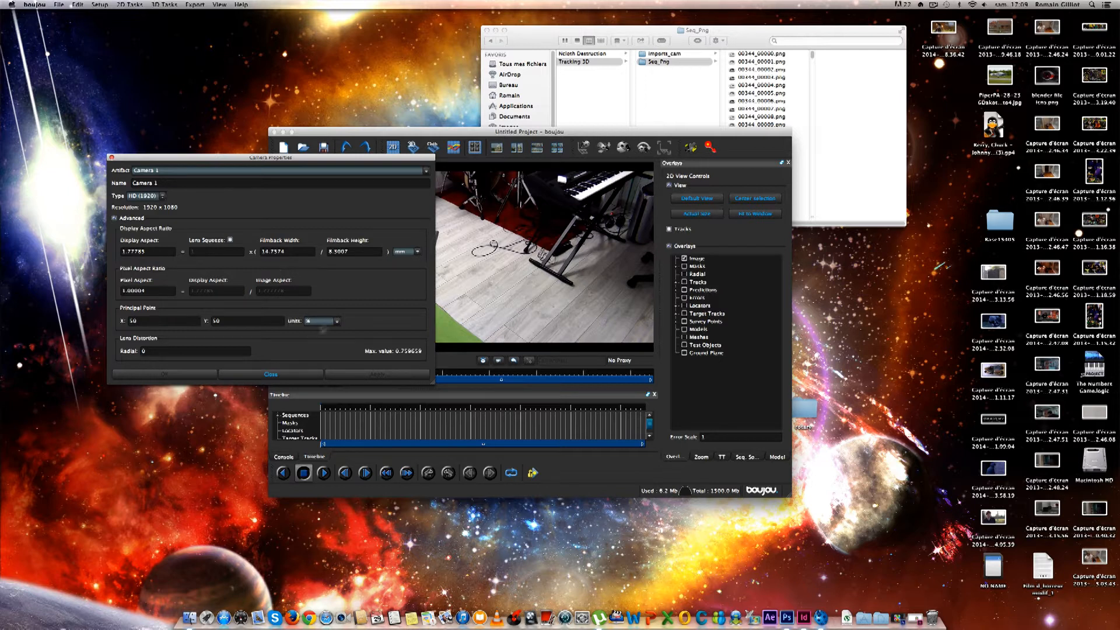
left_click(310, 375)
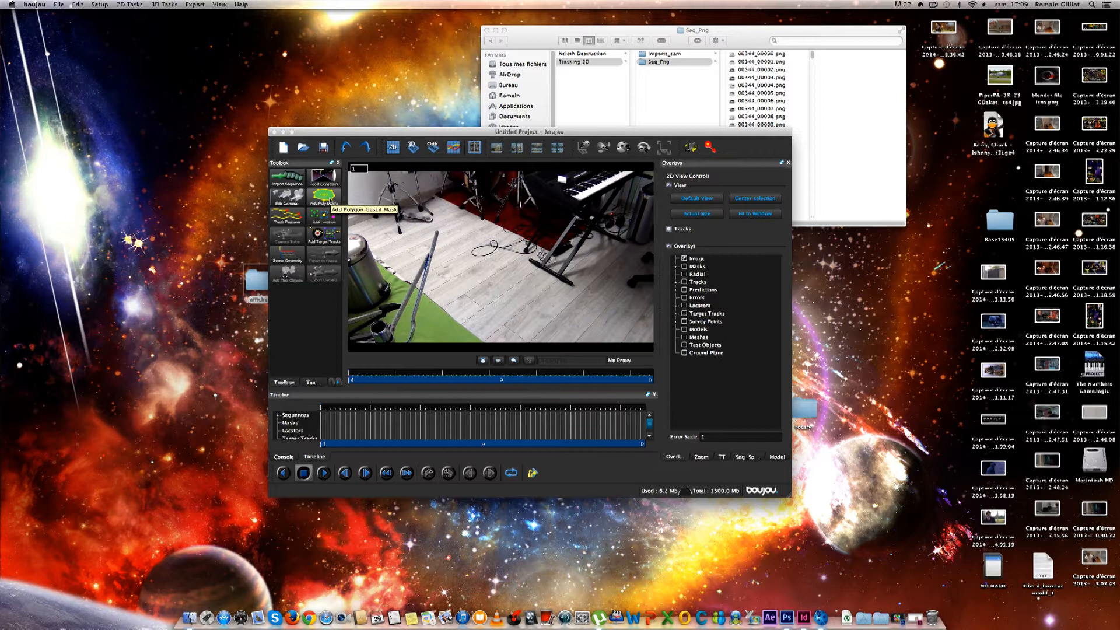
Check several frames of the imported sequence along the timeline and return to the first frame.
left_click_drag(334, 133, 299, 121)
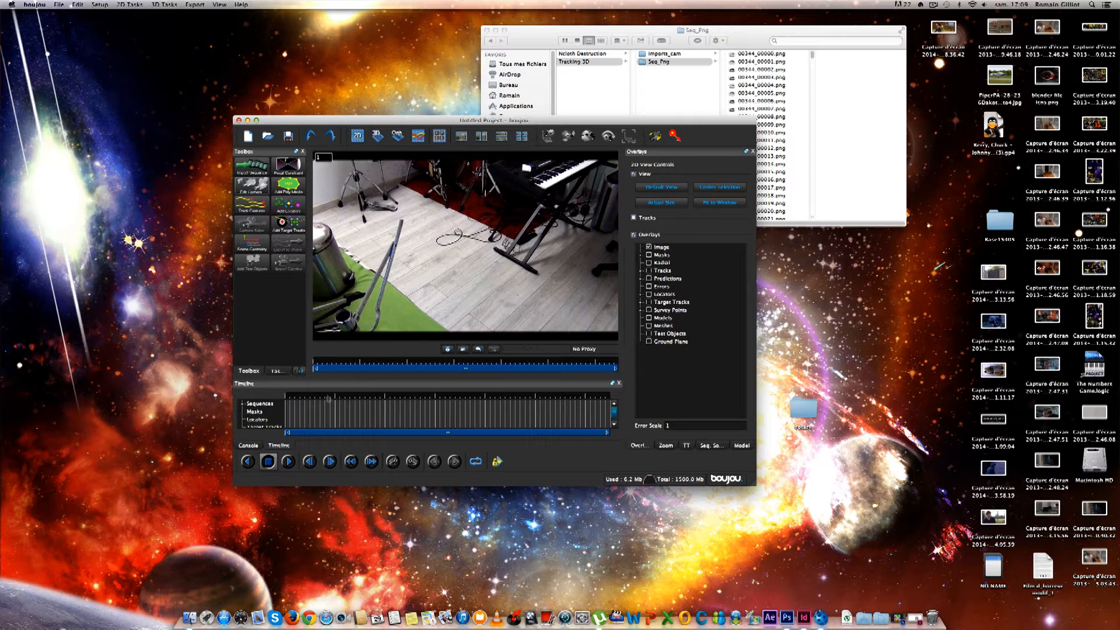
left_click(378, 403)
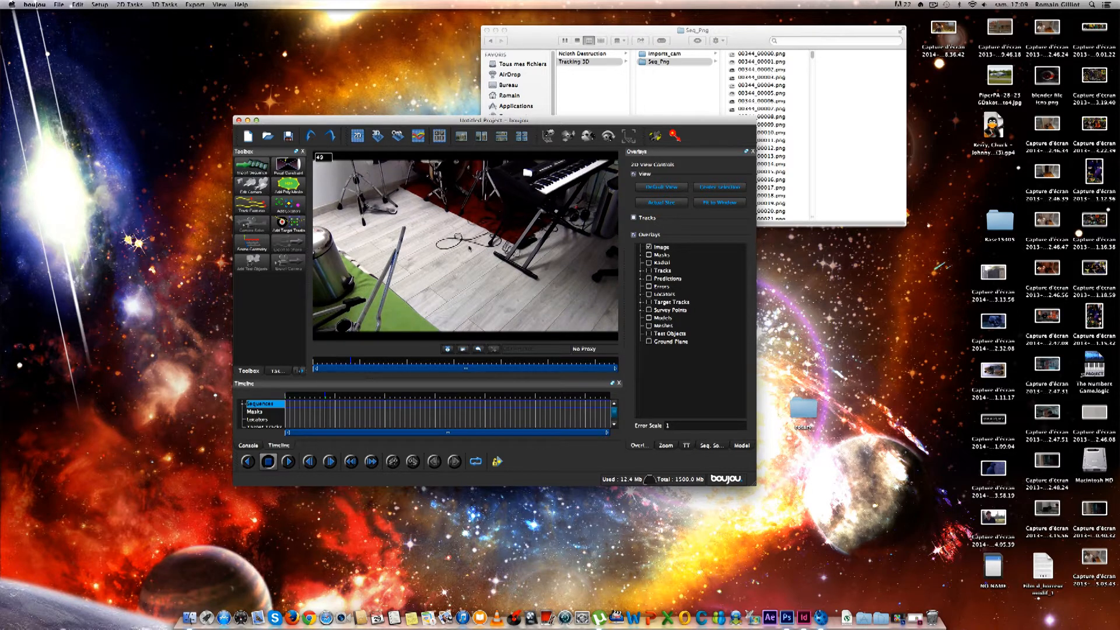
left_click(364, 402)
left_click(286, 399)
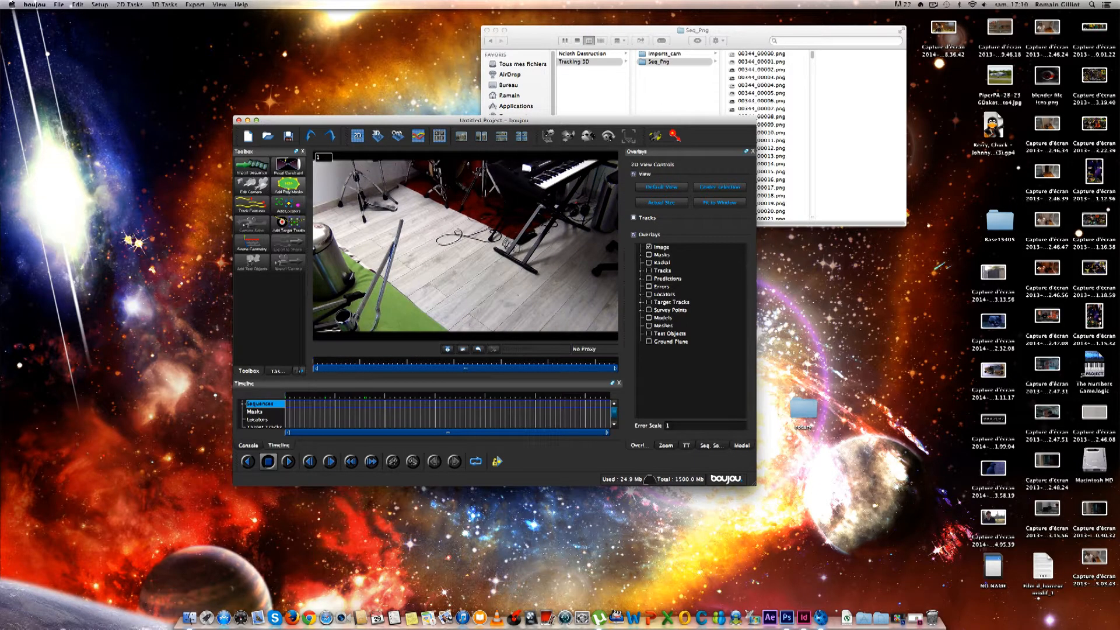
Run feature tracking on all frames of Sequence 1 with the advanced sensitivity raised to its maximum.
left_click(251, 204)
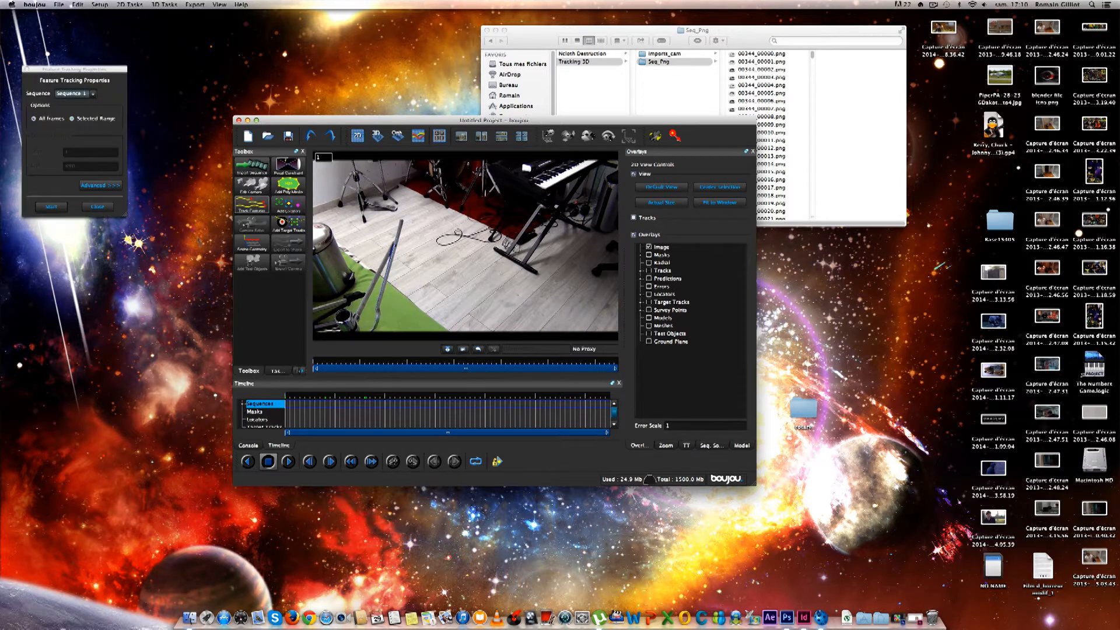
left_click_drag(104, 66, 140, 120)
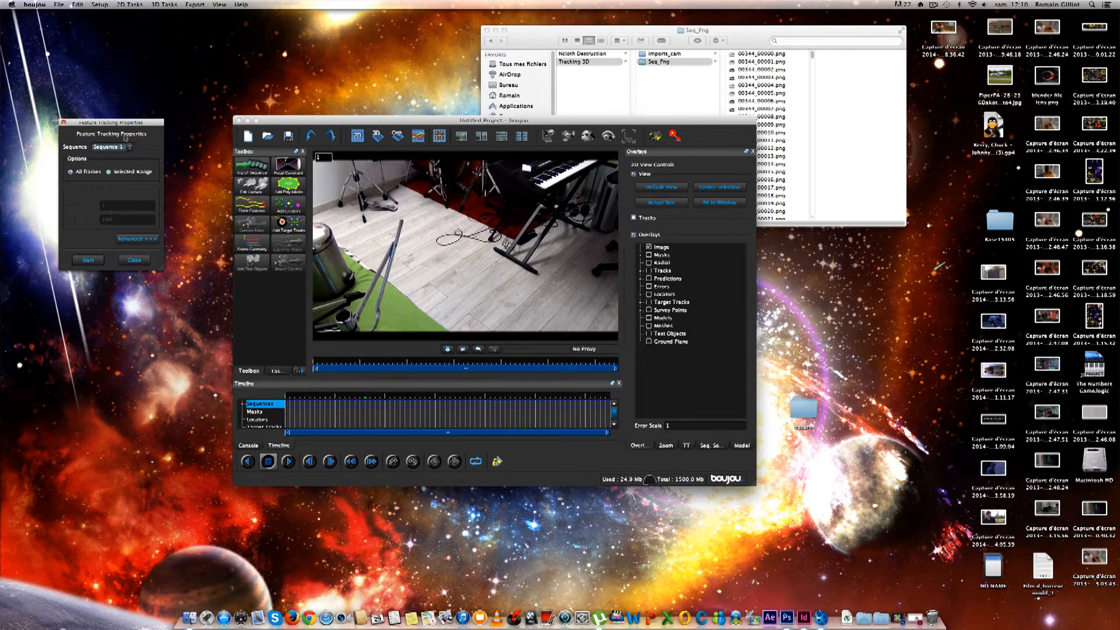
left_click_drag(130, 121, 143, 135)
left_click(157, 251)
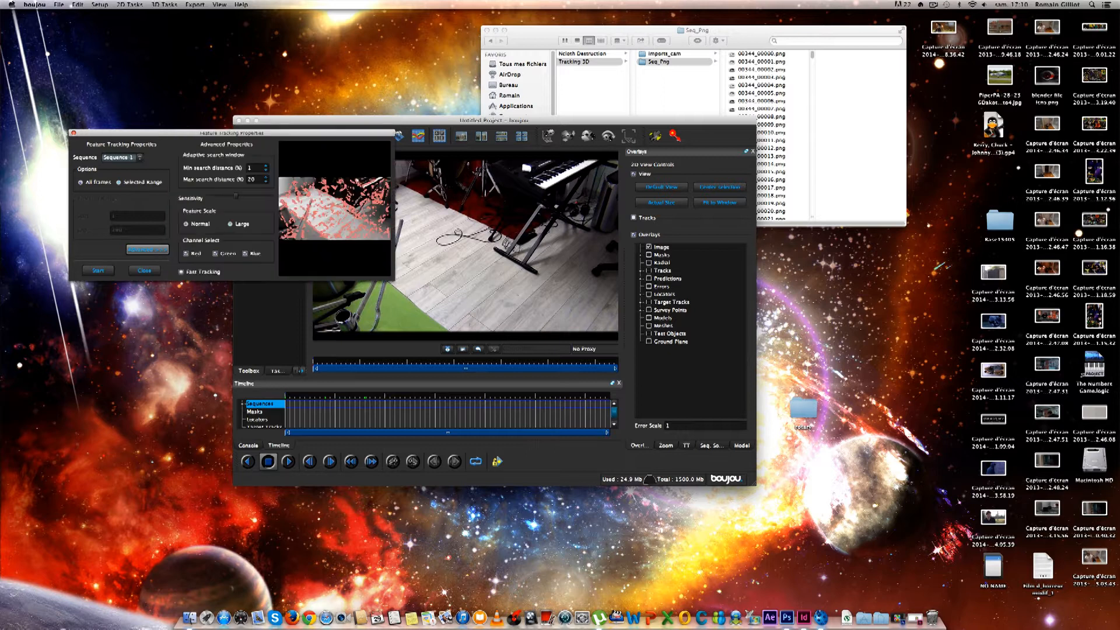
left_click_drag(244, 200, 264, 198)
left_click_drag(324, 133, 313, 97)
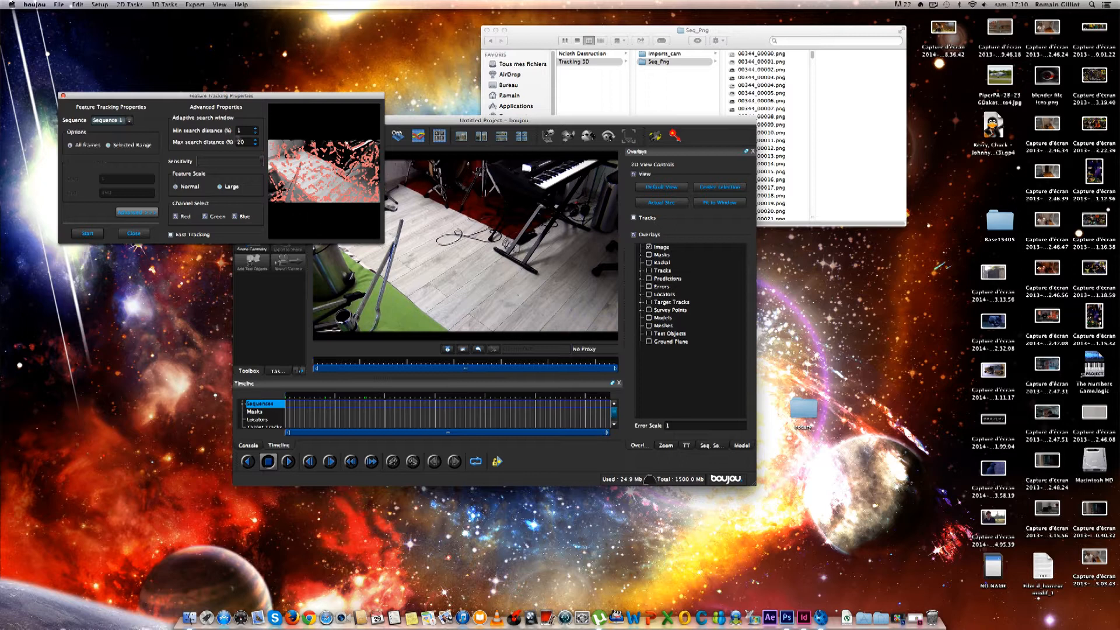
left_click(86, 234)
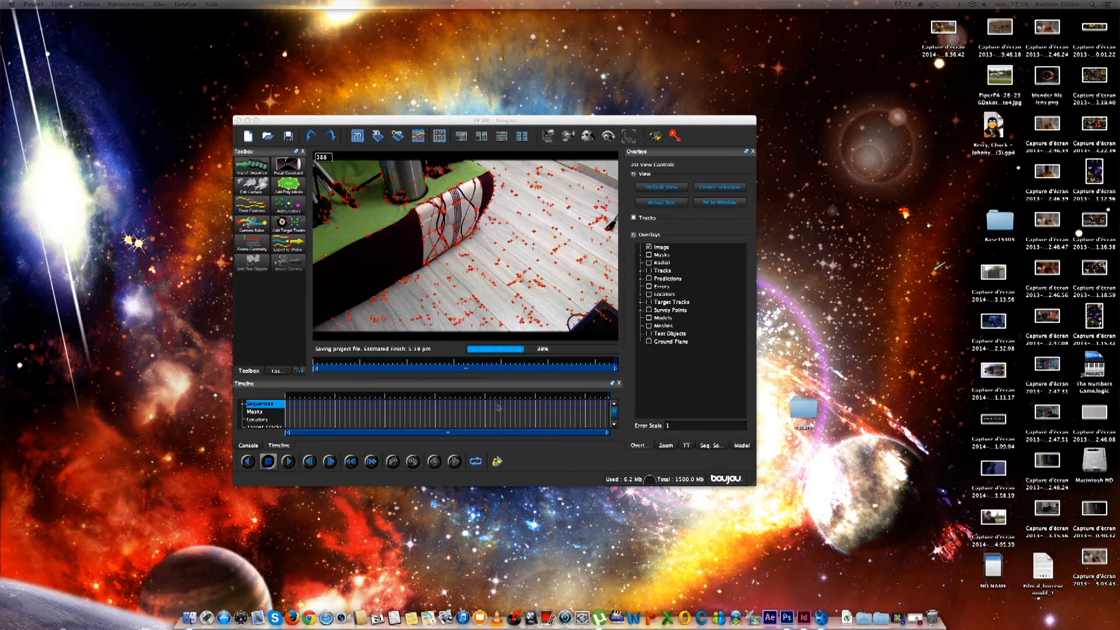
Examine the feature tracks on several frames along the timeline.
left_click_drag(352, 400, 321, 398)
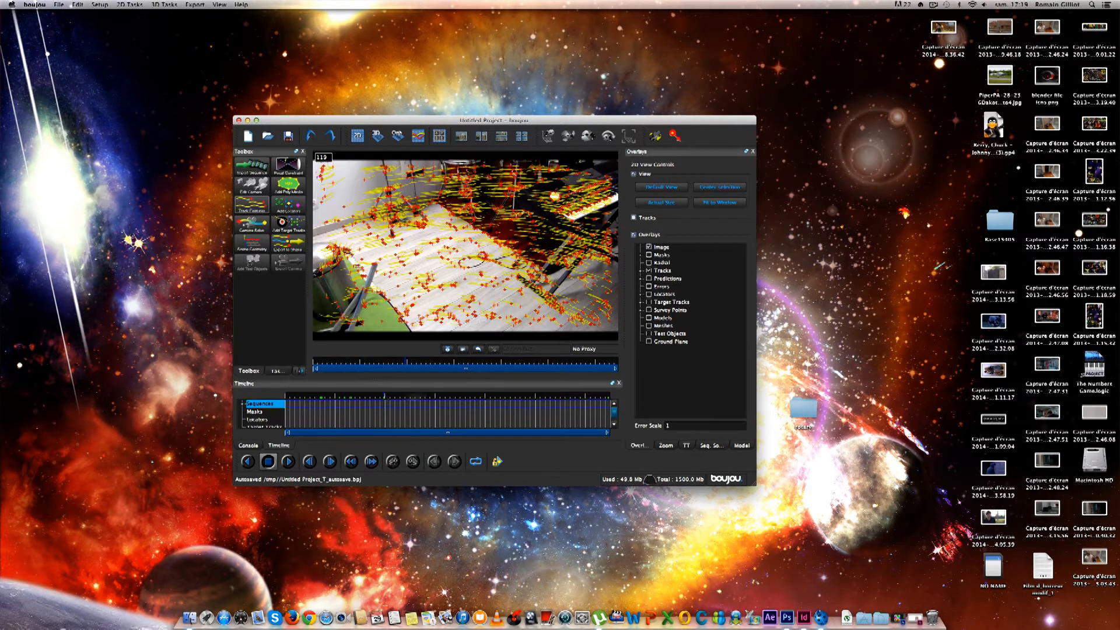
left_click_drag(383, 399, 412, 400)
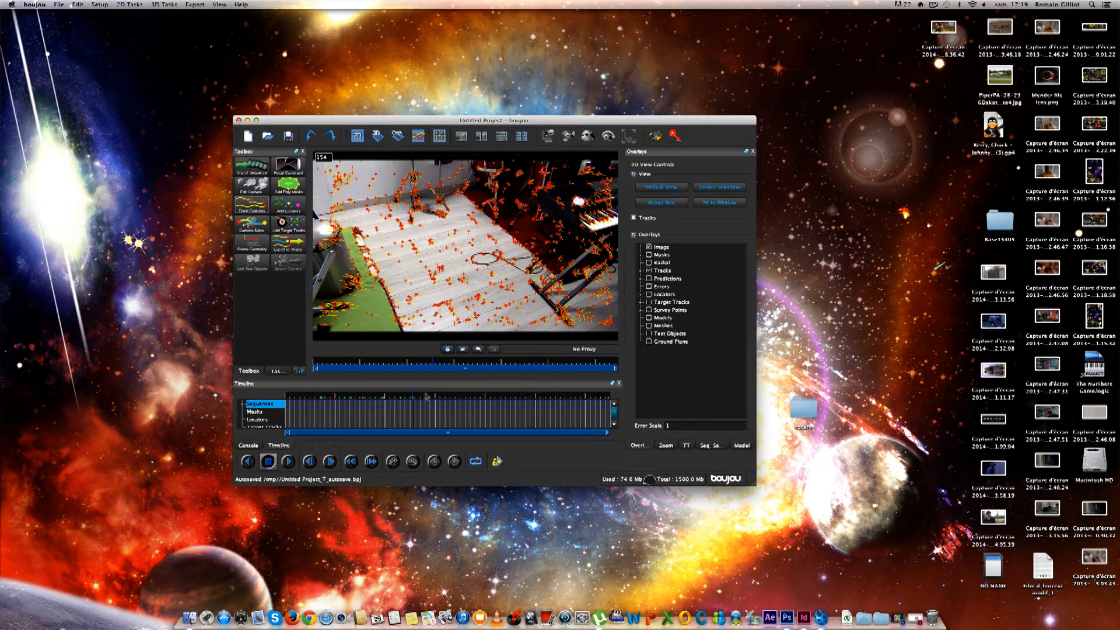
left_click_drag(416, 400, 395, 400)
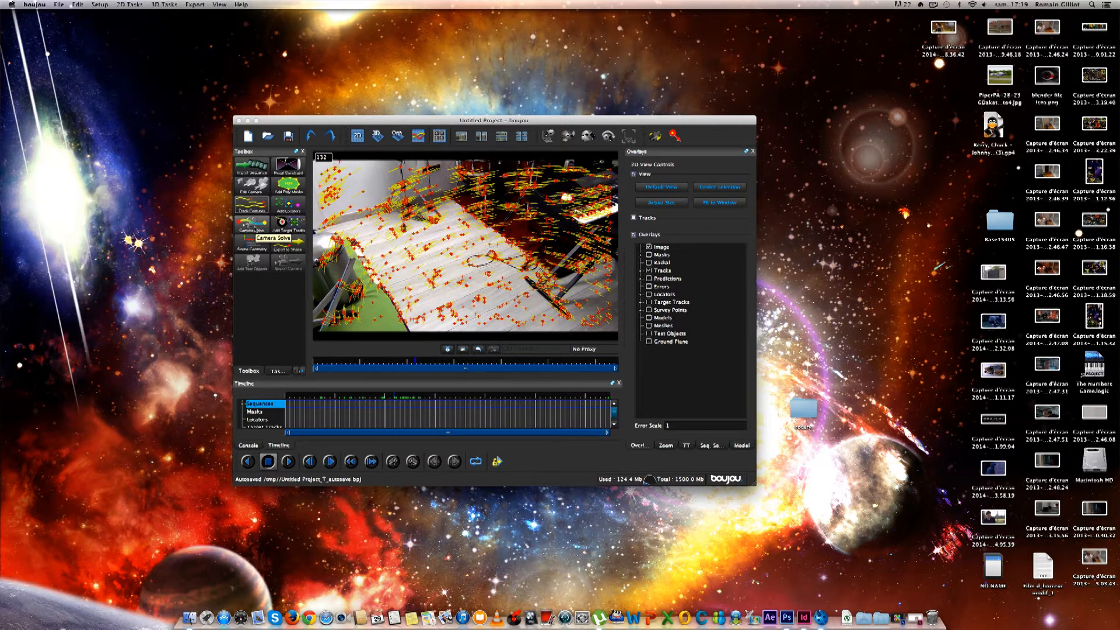
Run the camera solve on all frames of Sequence 1 with camera path smoothness optimization enabled.
left_click(254, 229)
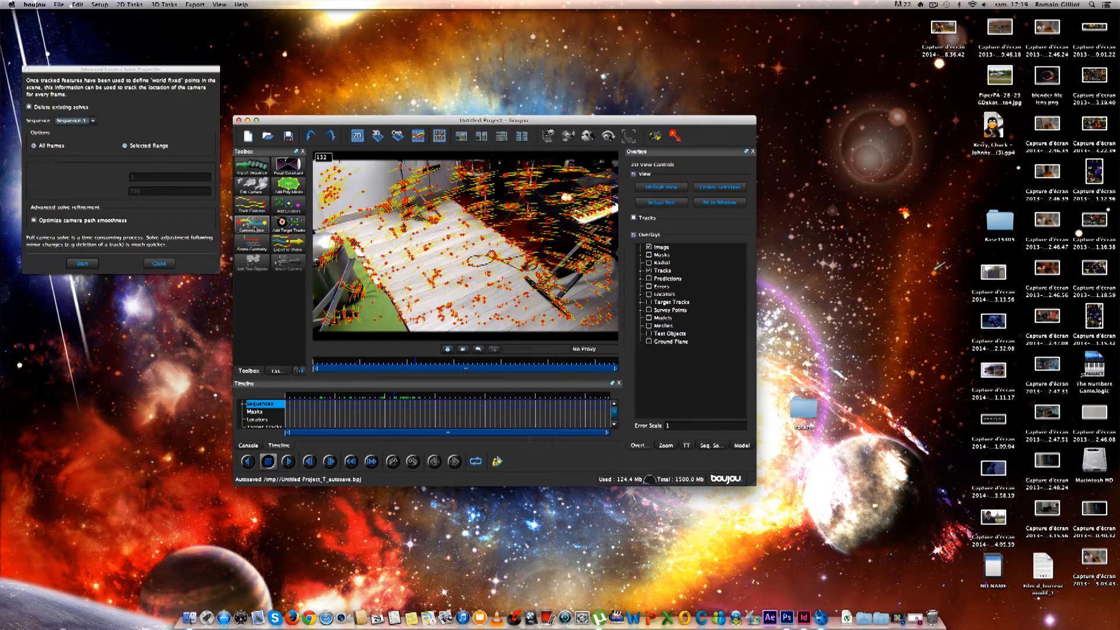
left_click_drag(111, 71, 128, 117)
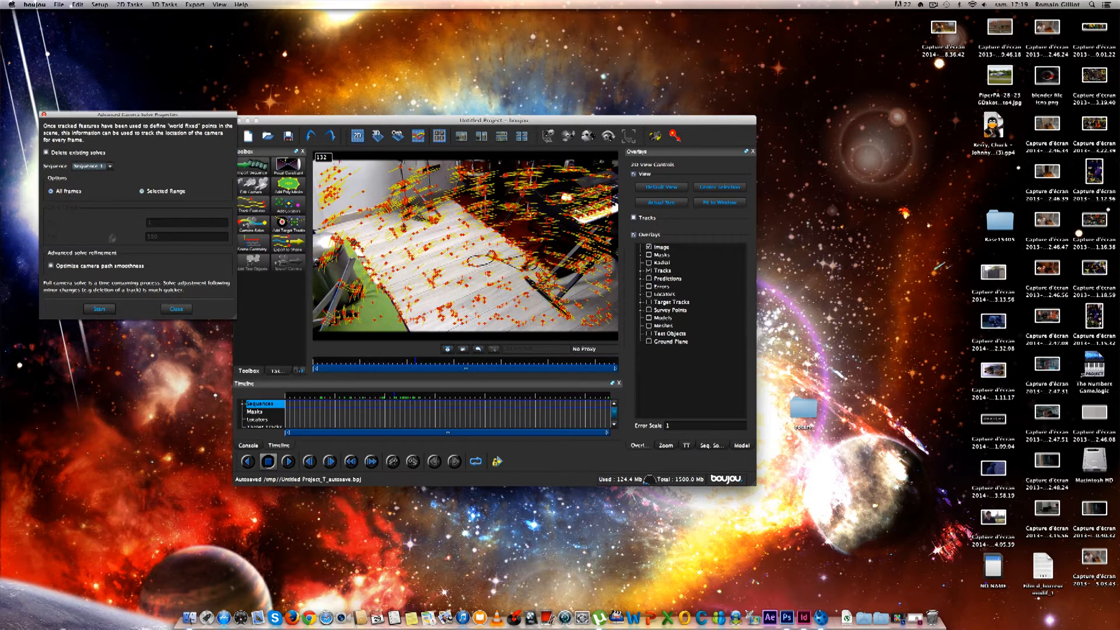
left_click(80, 267)
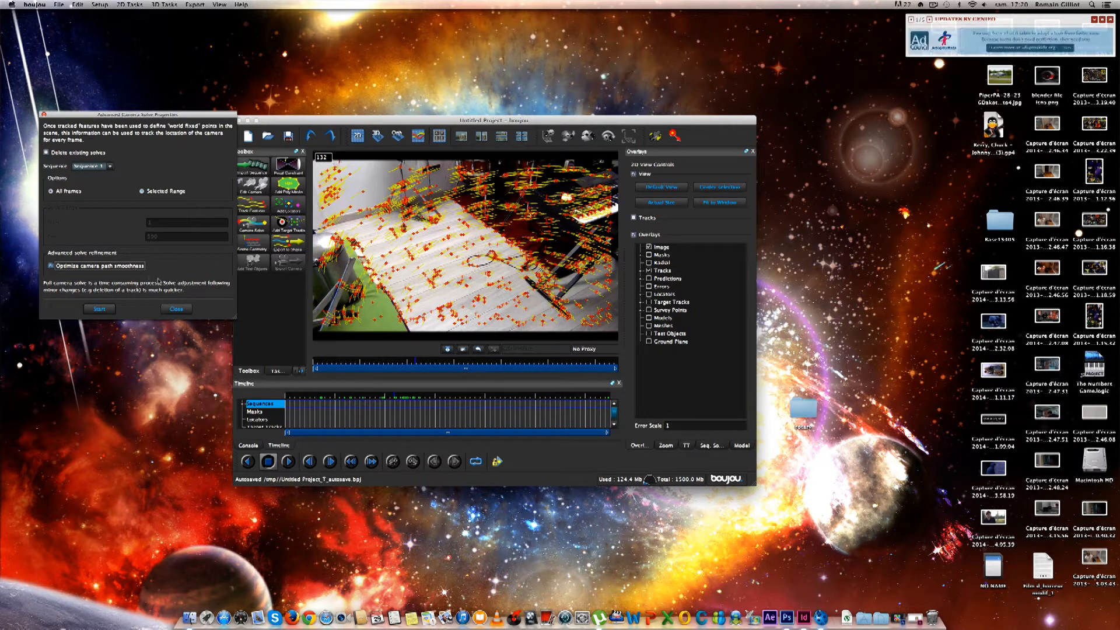
left_click(99, 309)
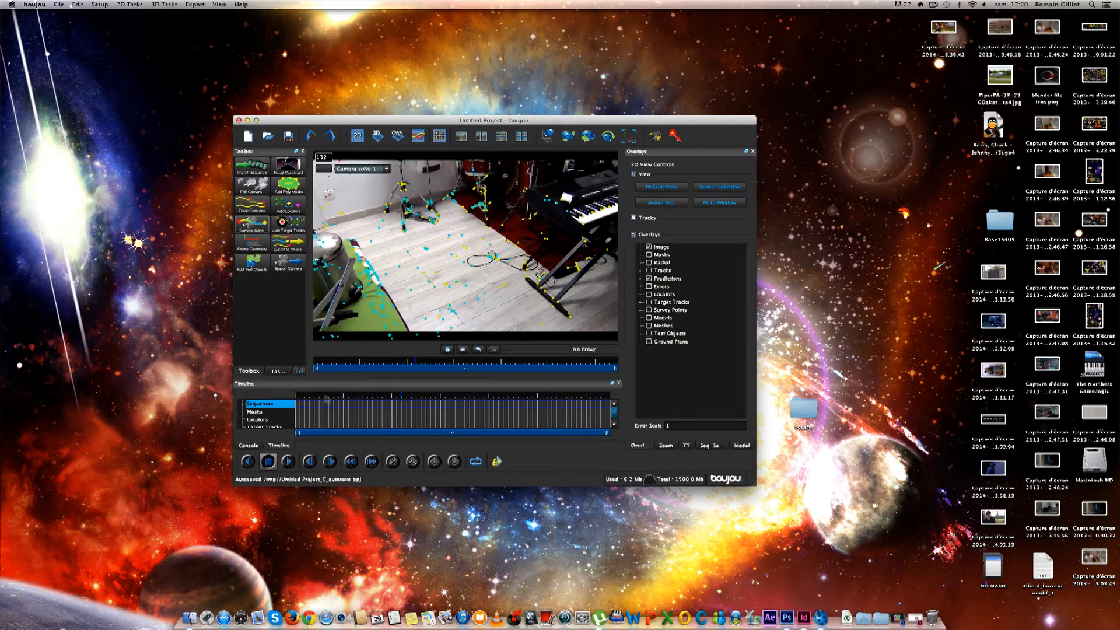
Examine the camera solve across several frames in the 2D and 3D views, ending in the 2D view.
left_click(319, 398)
left_click_drag(311, 401, 469, 399)
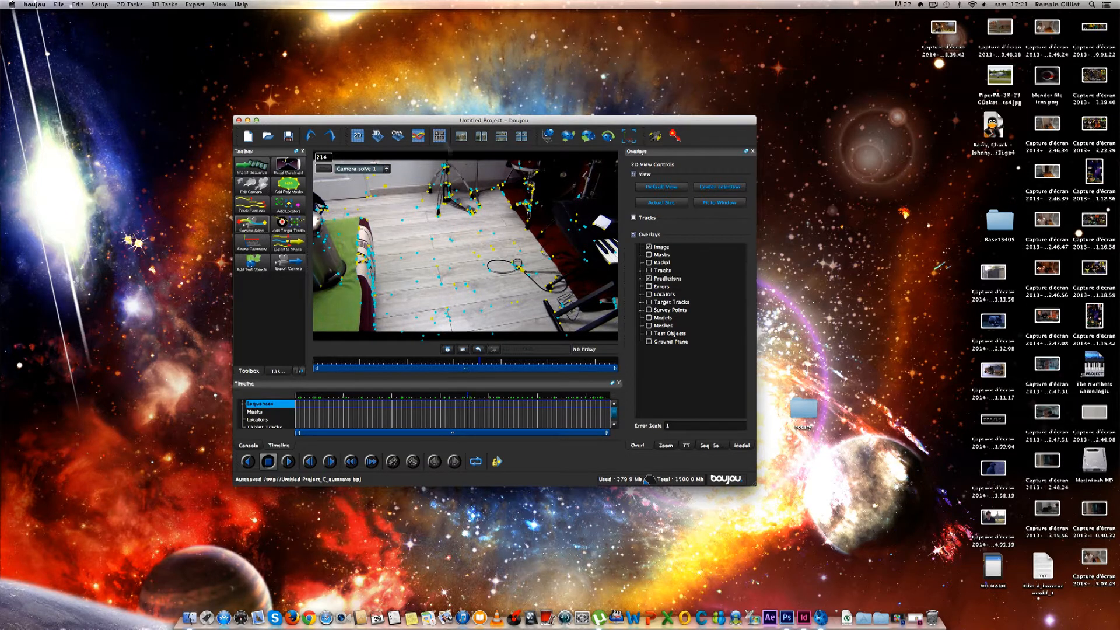
left_click(378, 136)
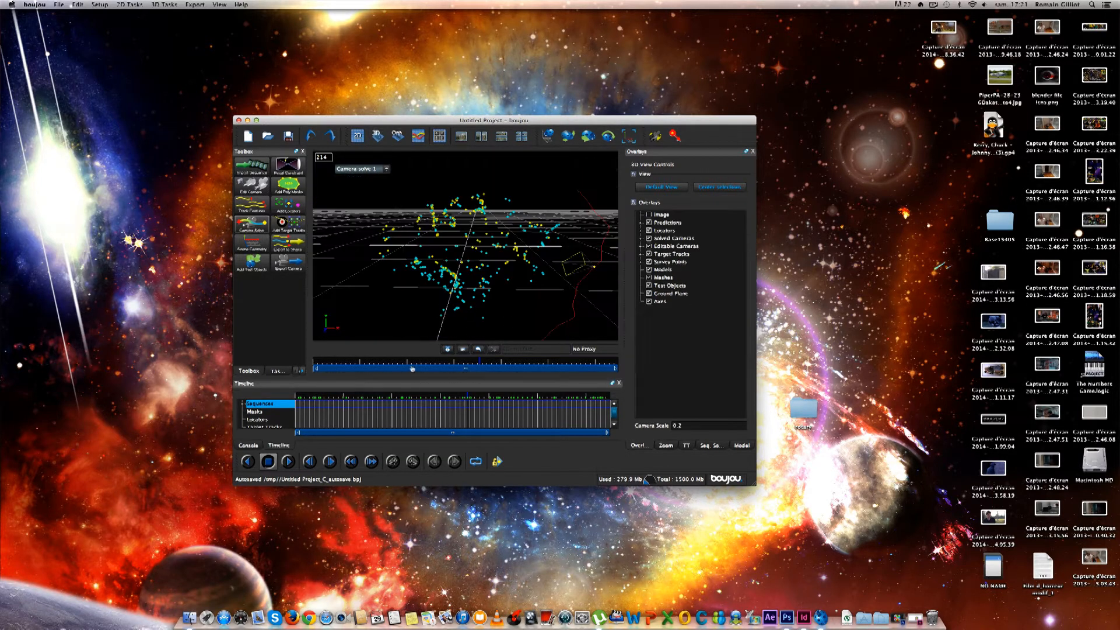
left_click_drag(465, 401, 418, 403)
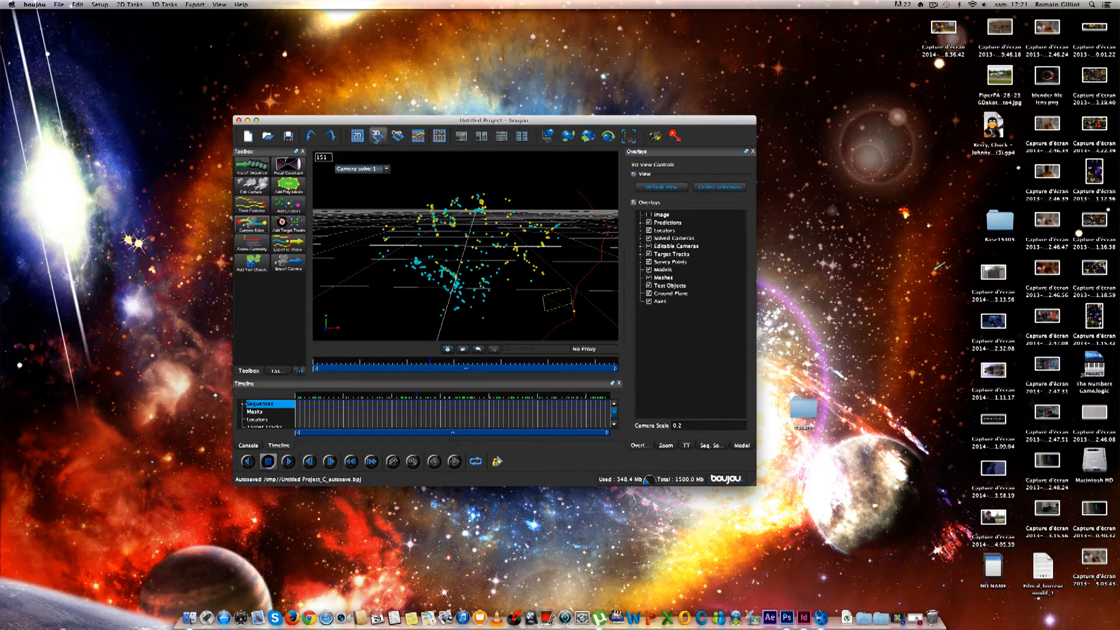
left_click(358, 136)
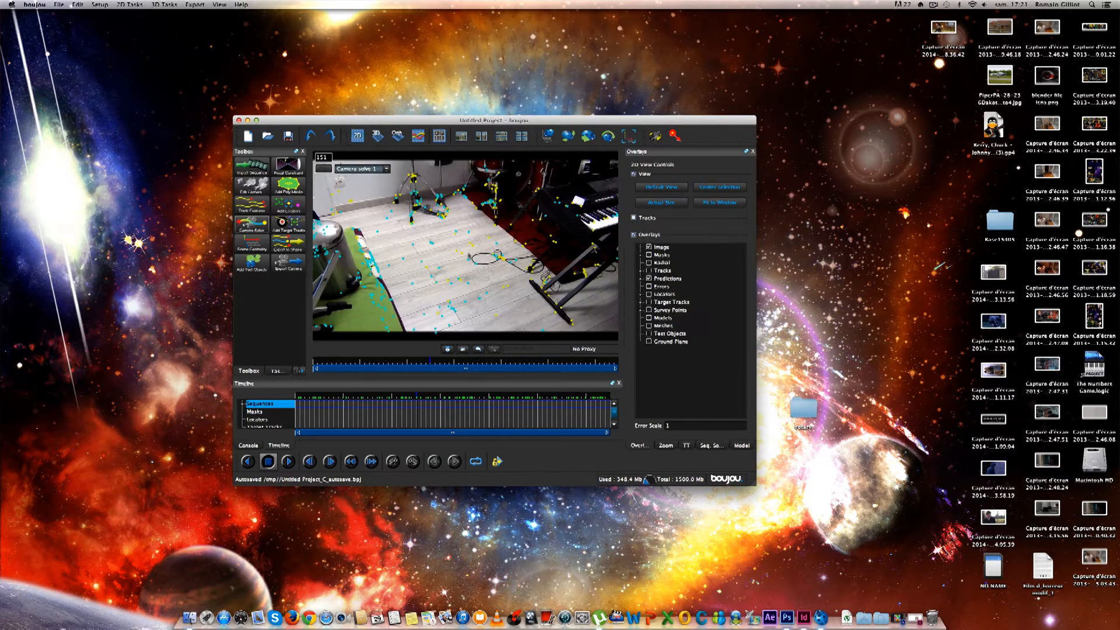
Add an Origin coordinate frame hint to the scene geometry and connect it to one predicted point on the wooden floor.
left_click(252, 243)
left_click_drag(158, 70, 197, 221)
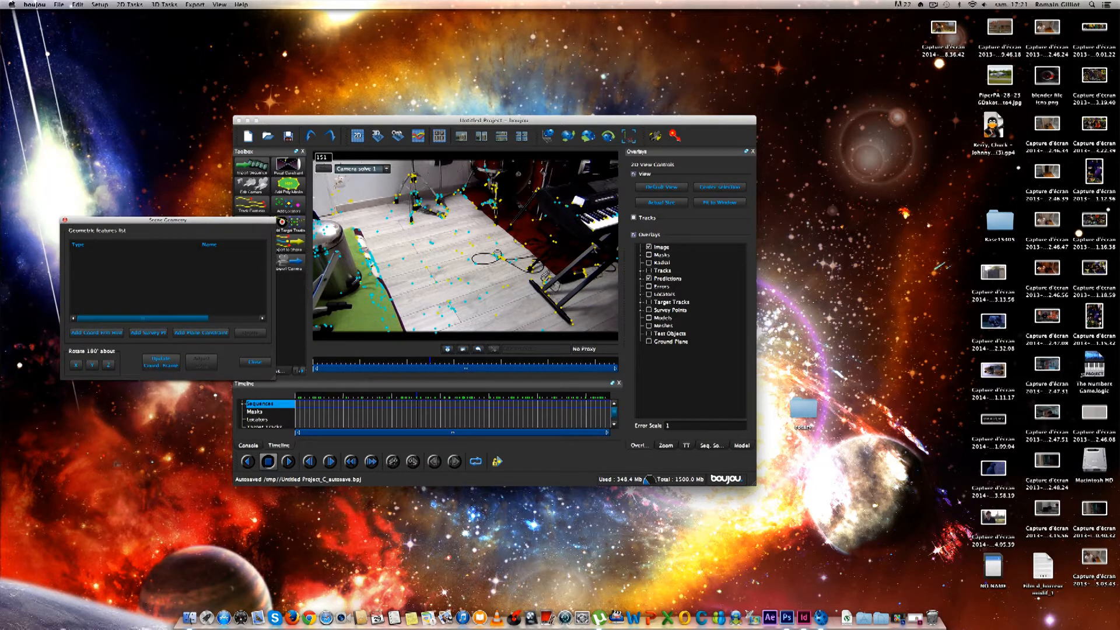
left_click(98, 333)
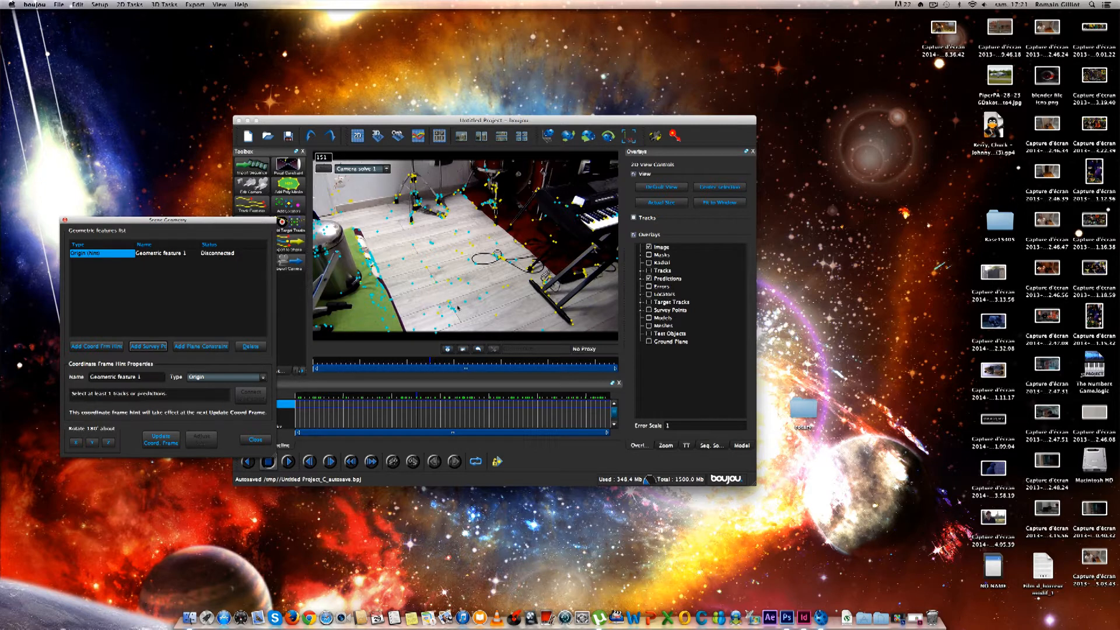
left_click(449, 281)
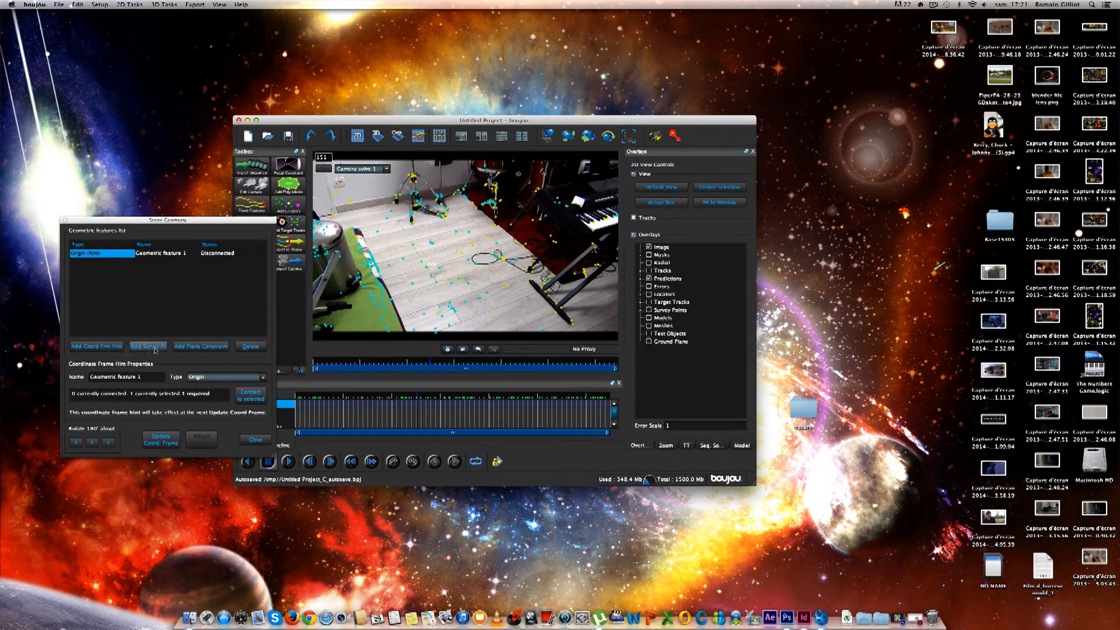
left_click(250, 396)
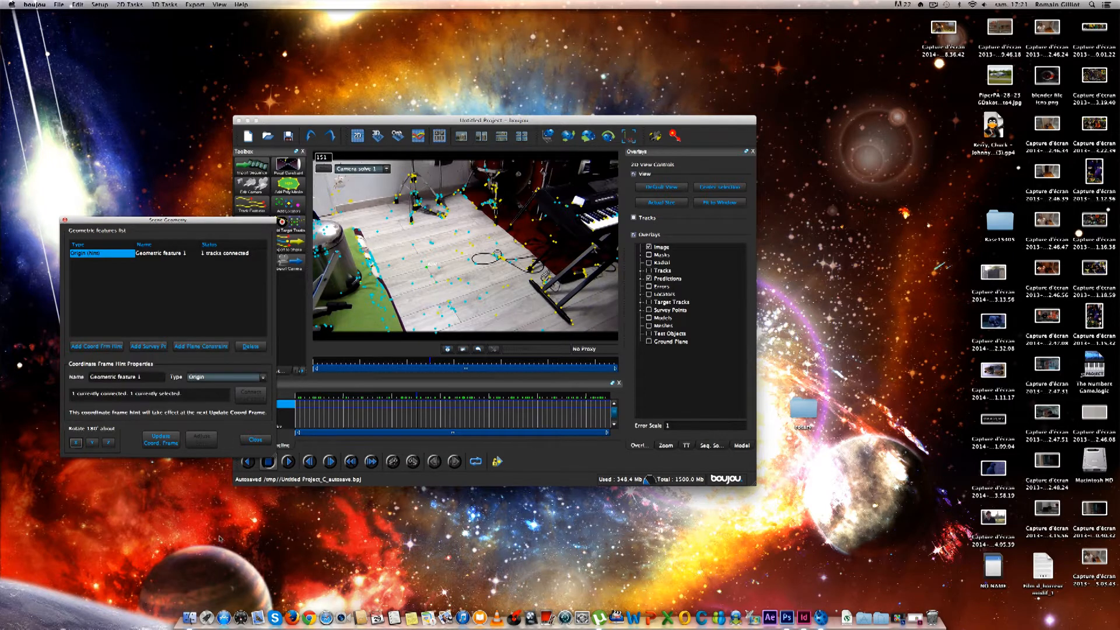
left_click(145, 324)
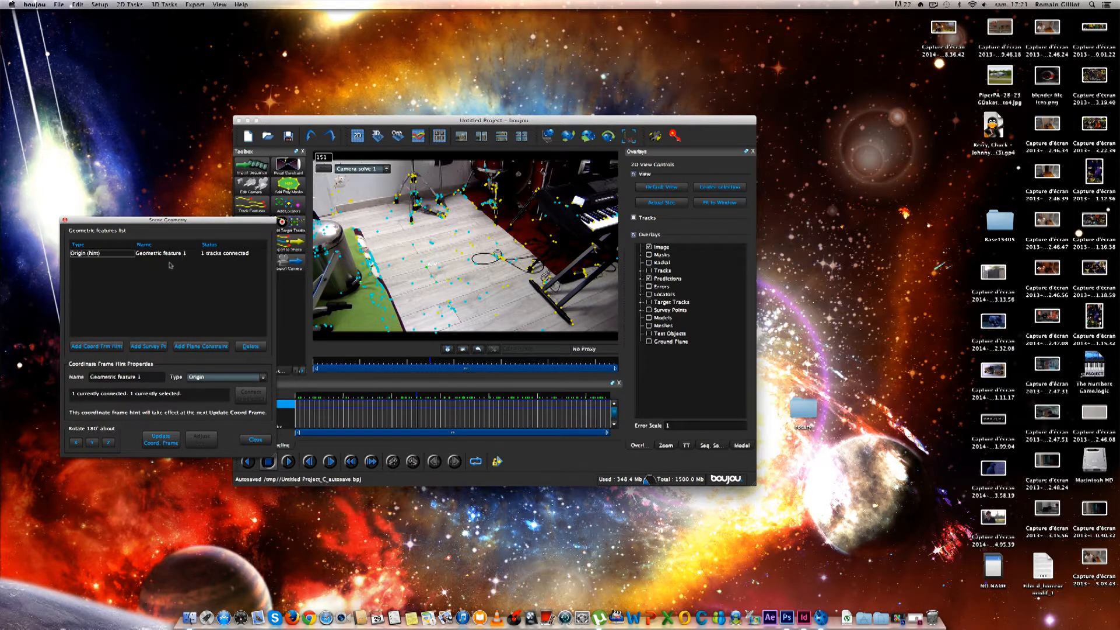
Add an x-axis coordinate frame hint and connect it to two predicted points.
left_click(96, 346)
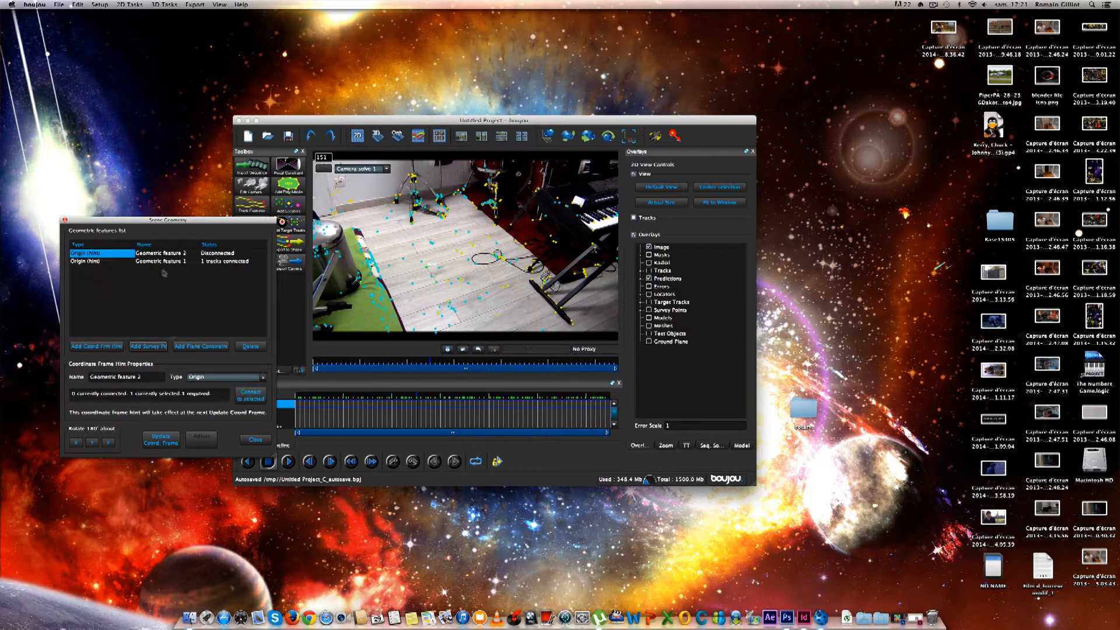
left_click(261, 377)
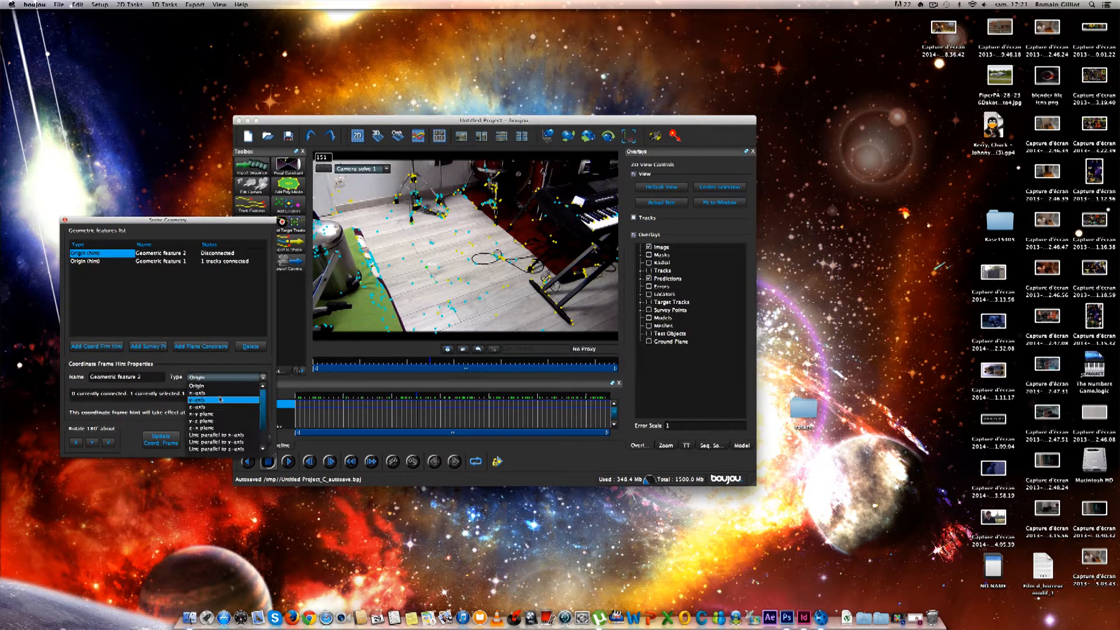
left_click(210, 393)
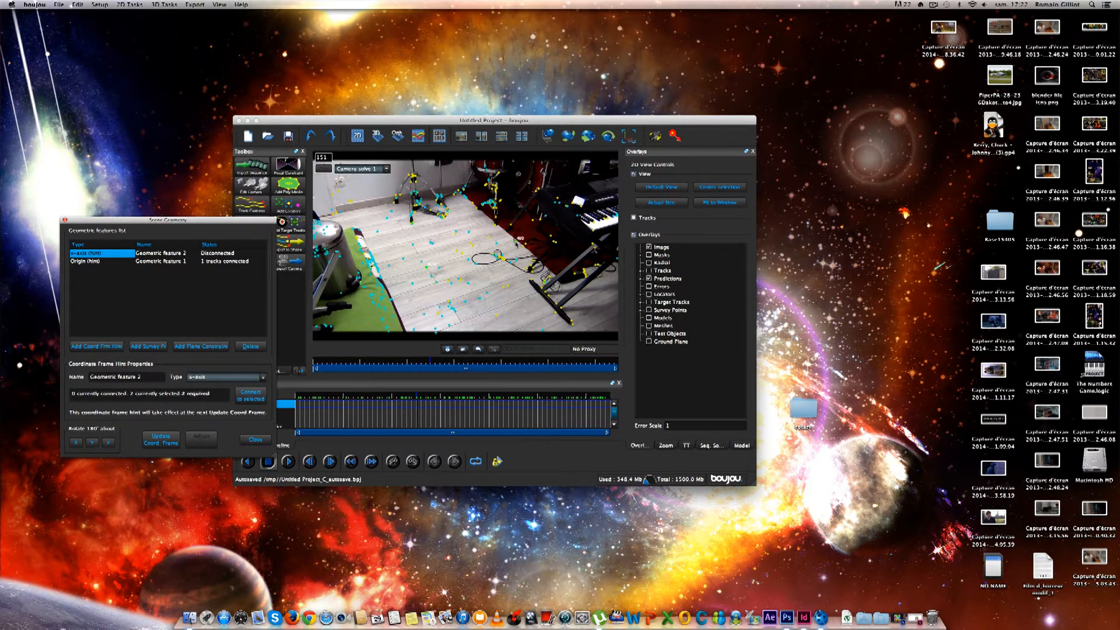
left_click(251, 394)
left_click(220, 312)
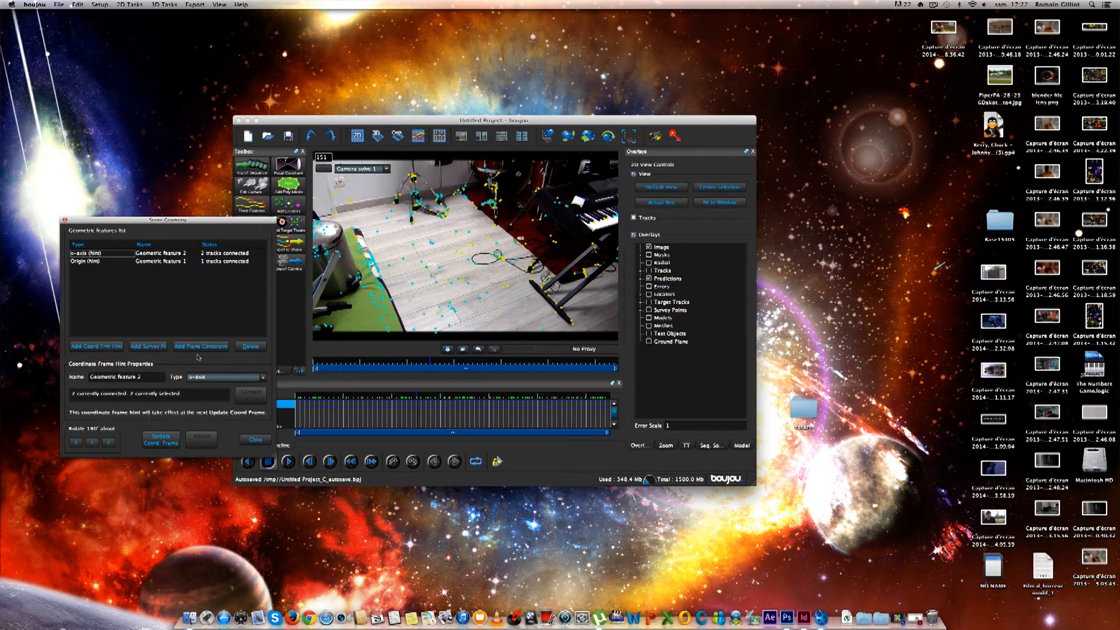
Add a z-axis coordinate frame hint and connect it to two predicted points.
left_click(96, 346)
left_click(262, 377)
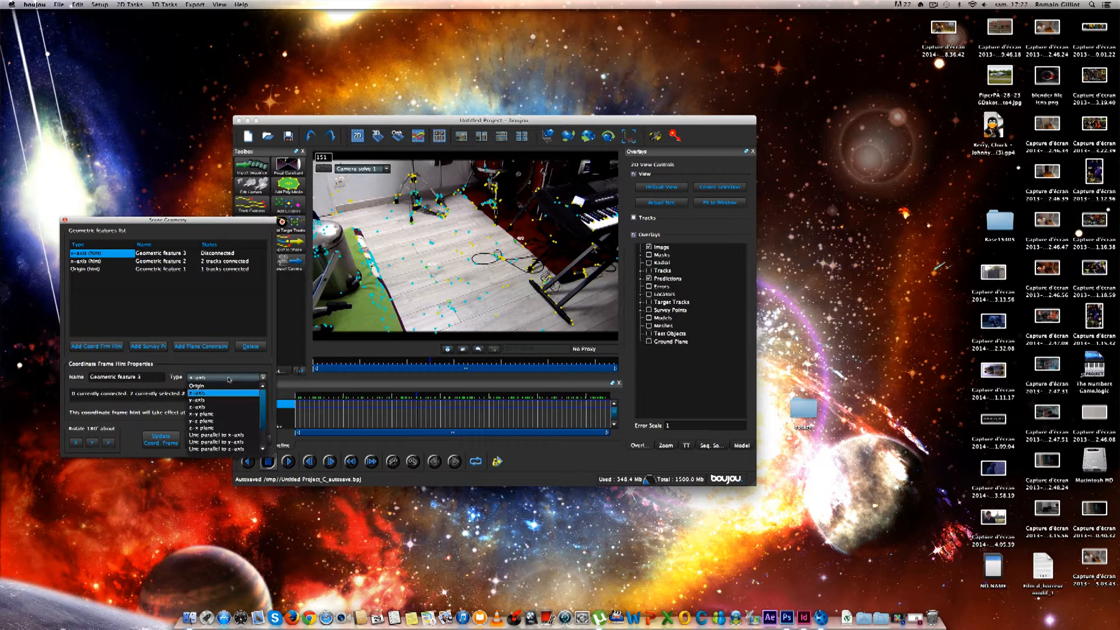
left_click(226, 408)
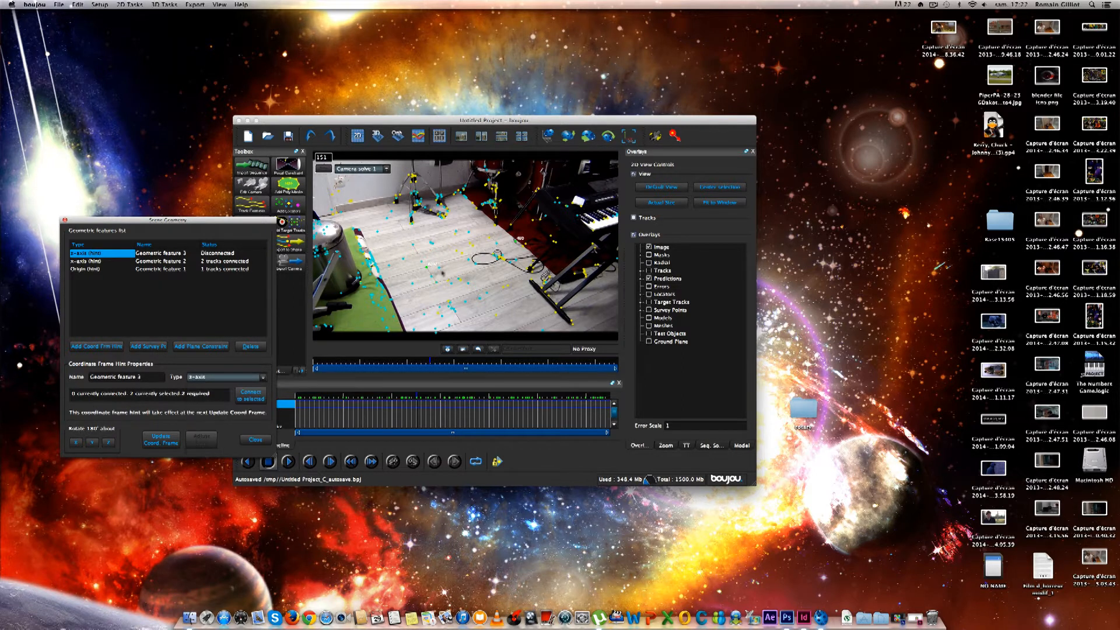
left_click(428, 268)
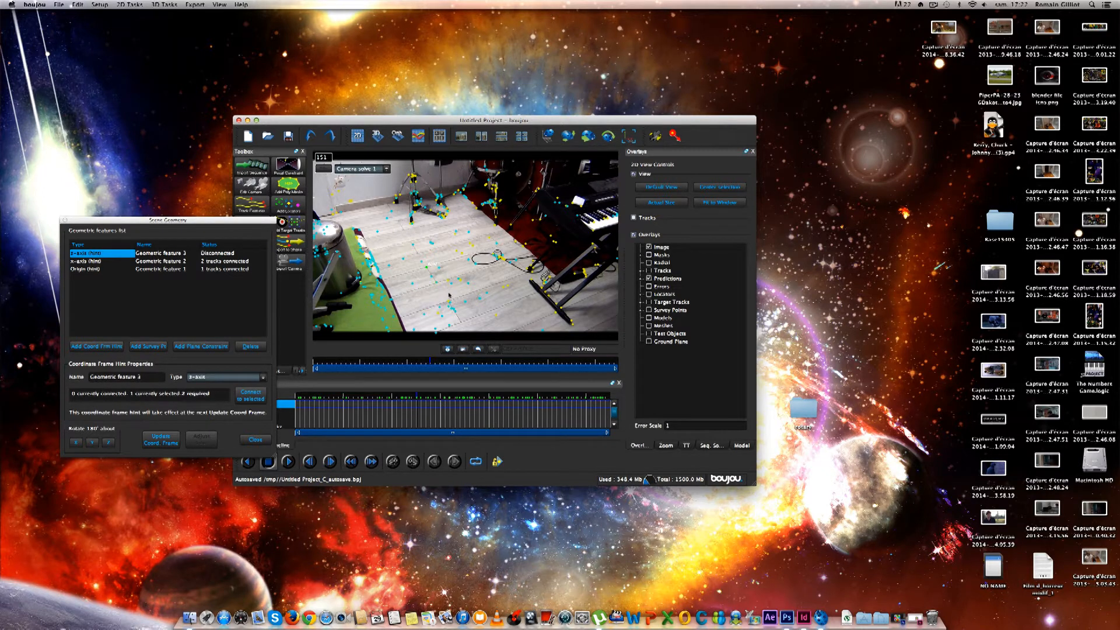
left_click(394, 215, "shift")
left_click(251, 395)
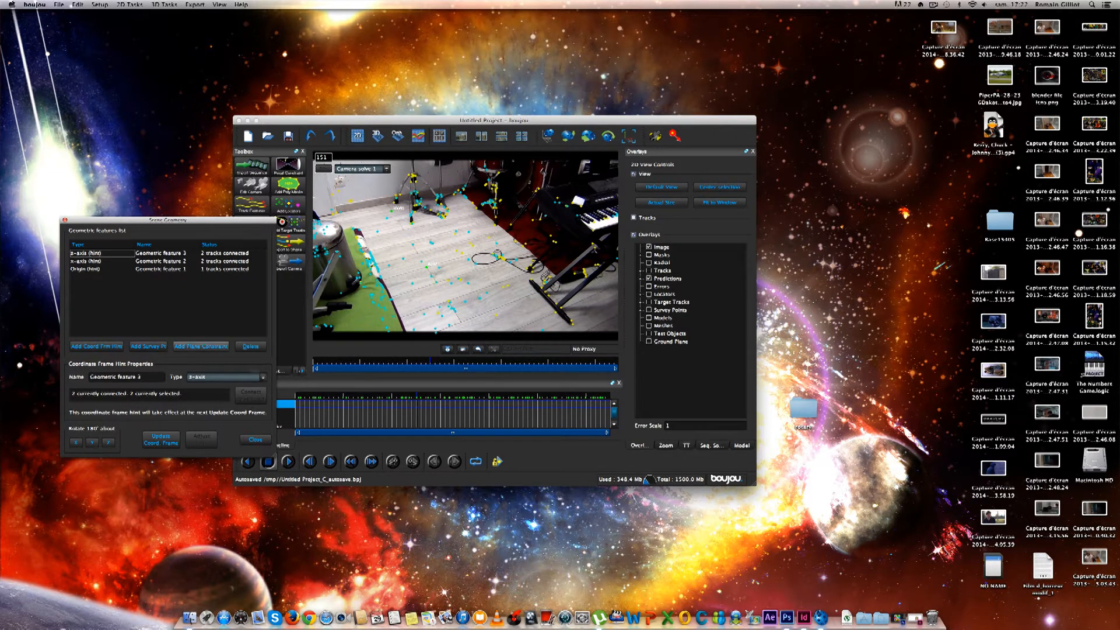
Turn on the Ground Plane overlay in the 2D view.
left_click(692, 399)
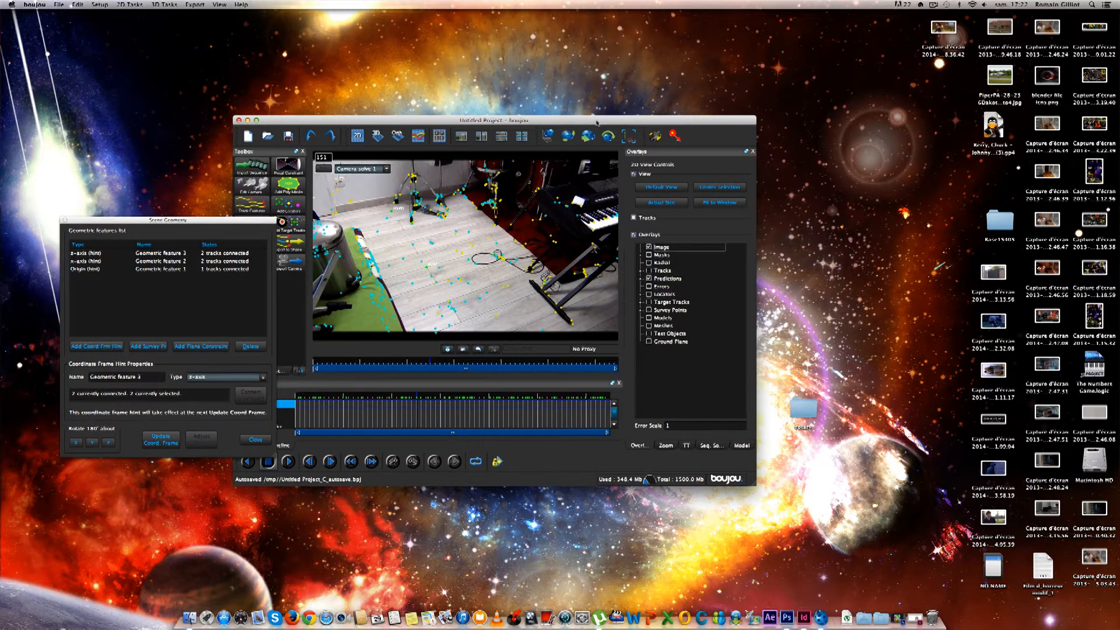
left_click_drag(596, 120, 616, 116)
left_click(669, 339)
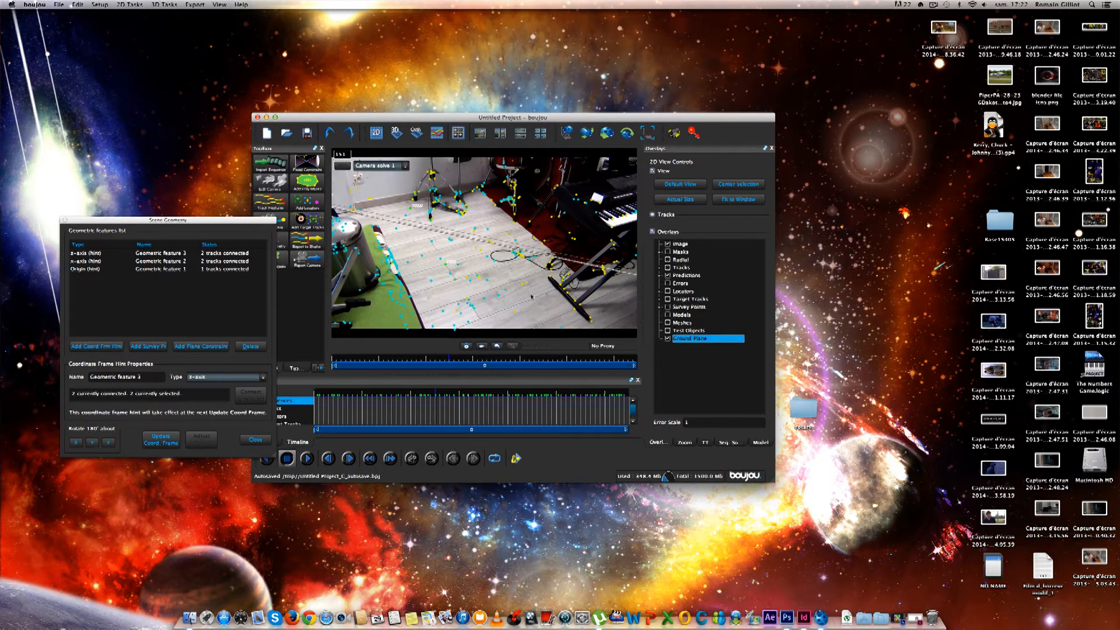
Update the coordinate frame from the scene geometry hints and check the ground plane on several frames.
left_click_drag(448, 396, 506, 396)
left_click_drag(416, 395, 456, 397)
left_click(161, 439)
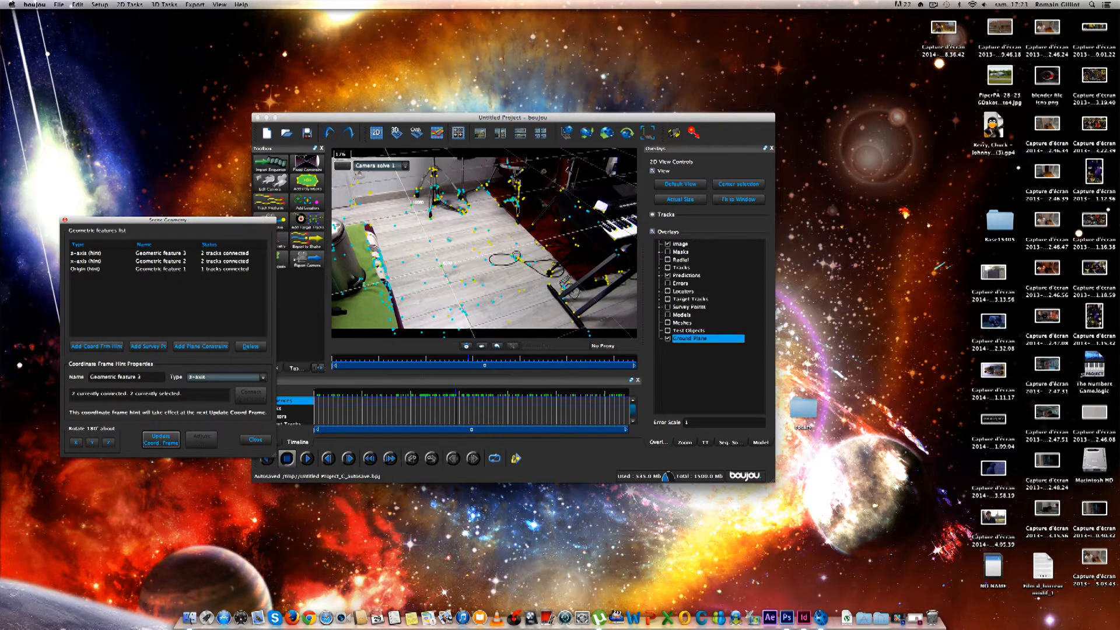
left_click_drag(456, 396, 385, 404)
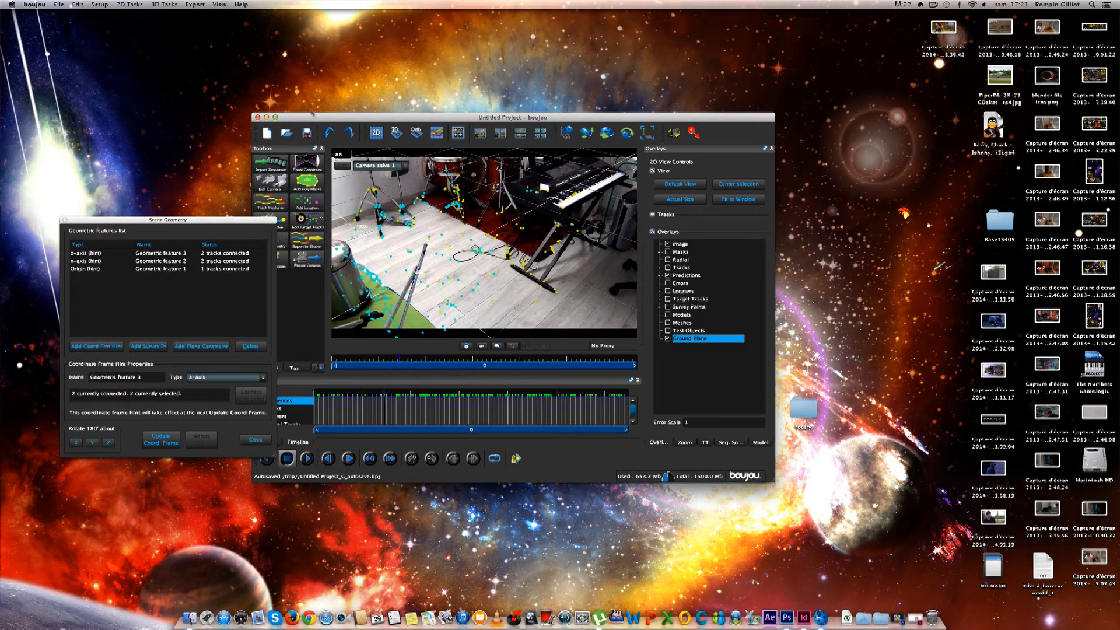
left_click_drag(330, 118, 353, 103)
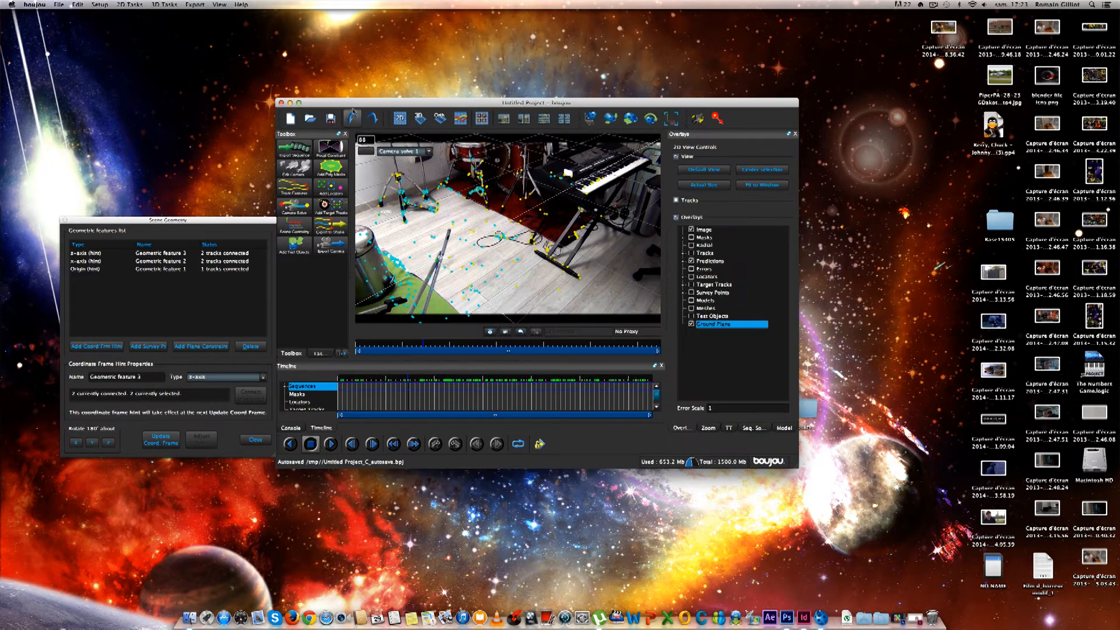
left_click(330, 118)
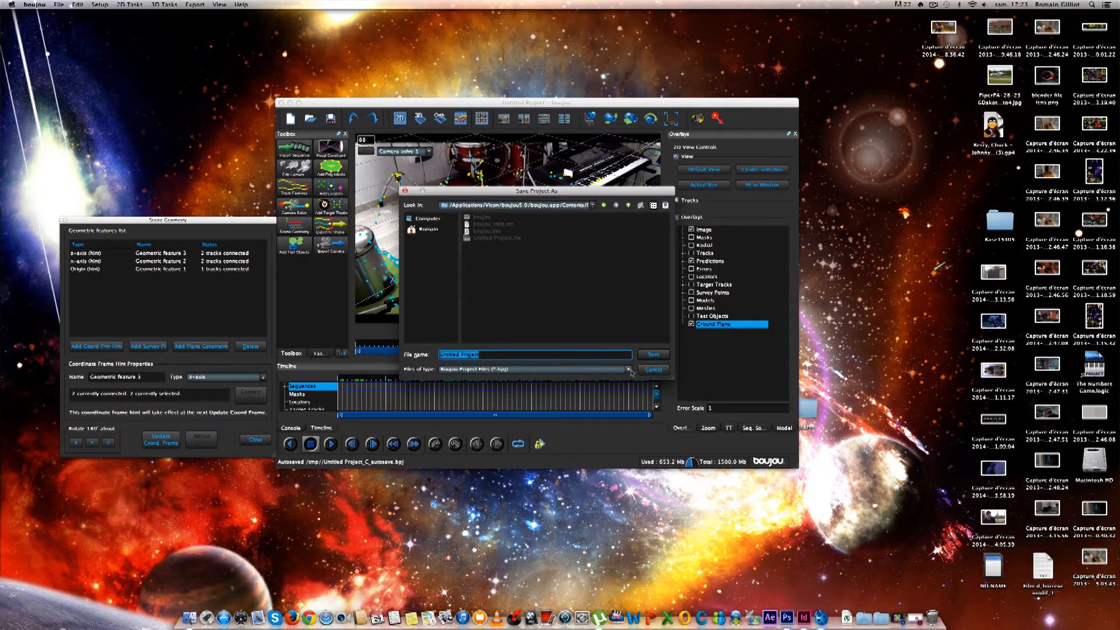
left_click(651, 370)
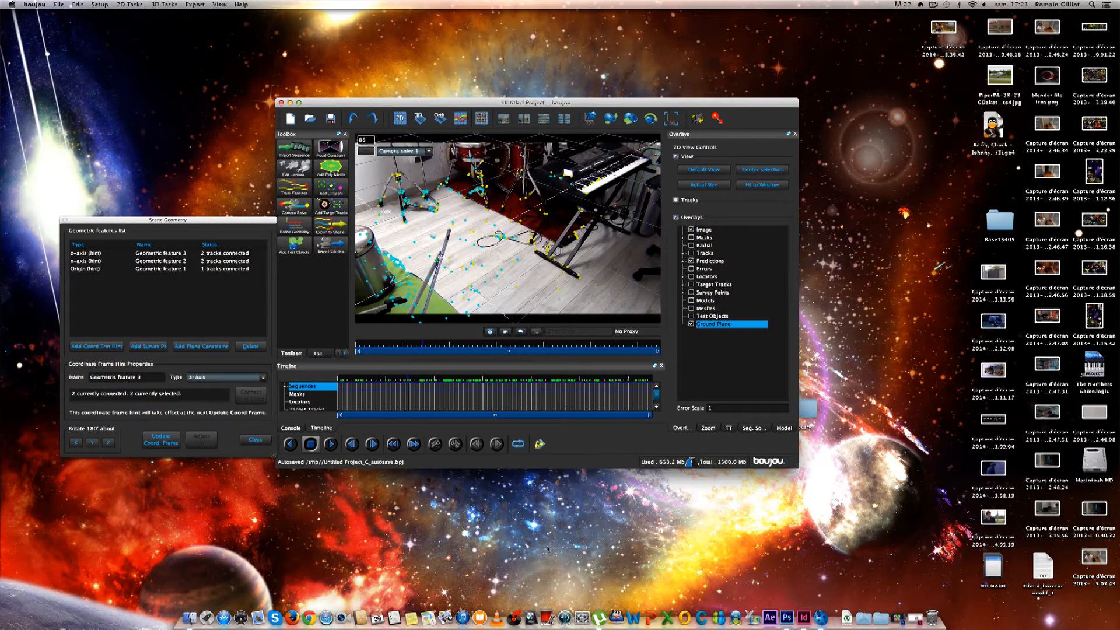
Start a camera export for Camera solve 1 and set the export type to Maya 3 (*.ma).
left_click(331, 245)
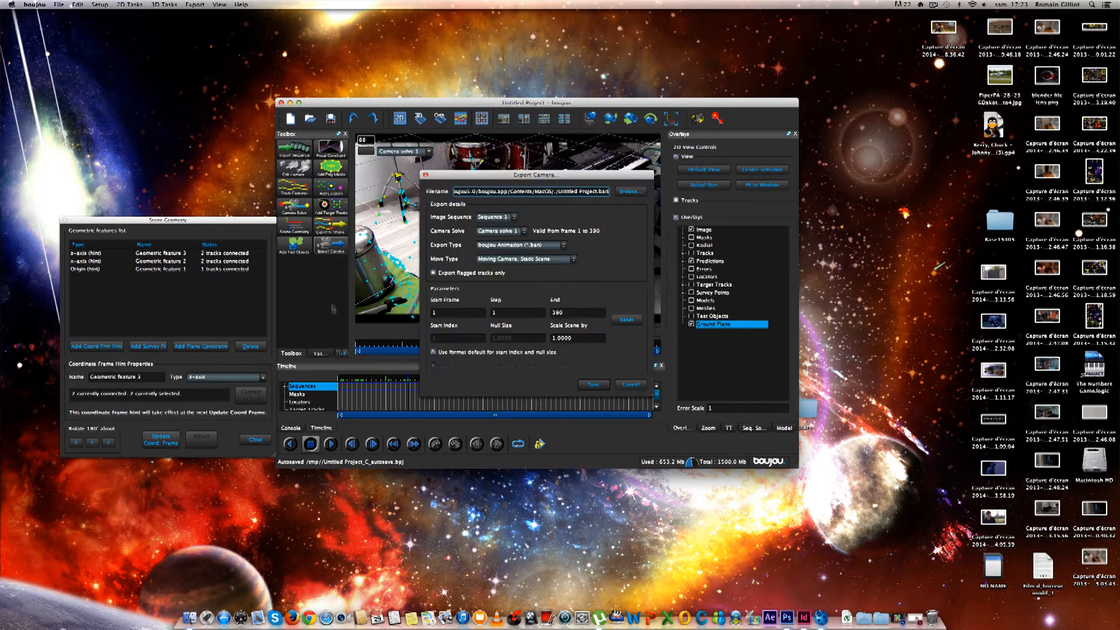
left_click_drag(494, 172, 453, 161)
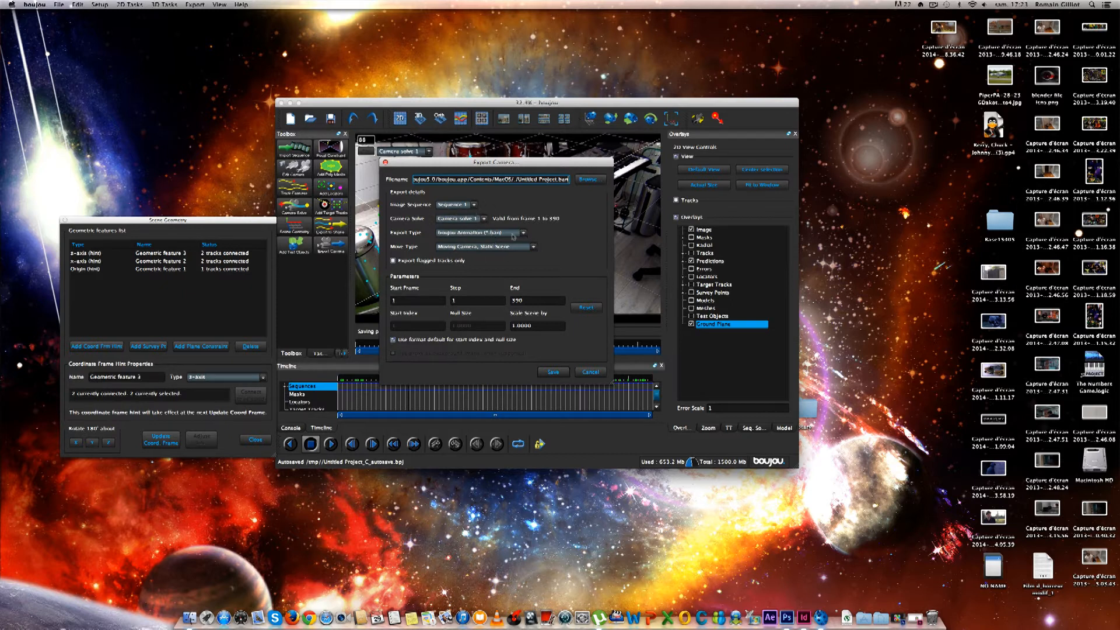
left_click(523, 232)
scroll(523, 262, "down", 3)
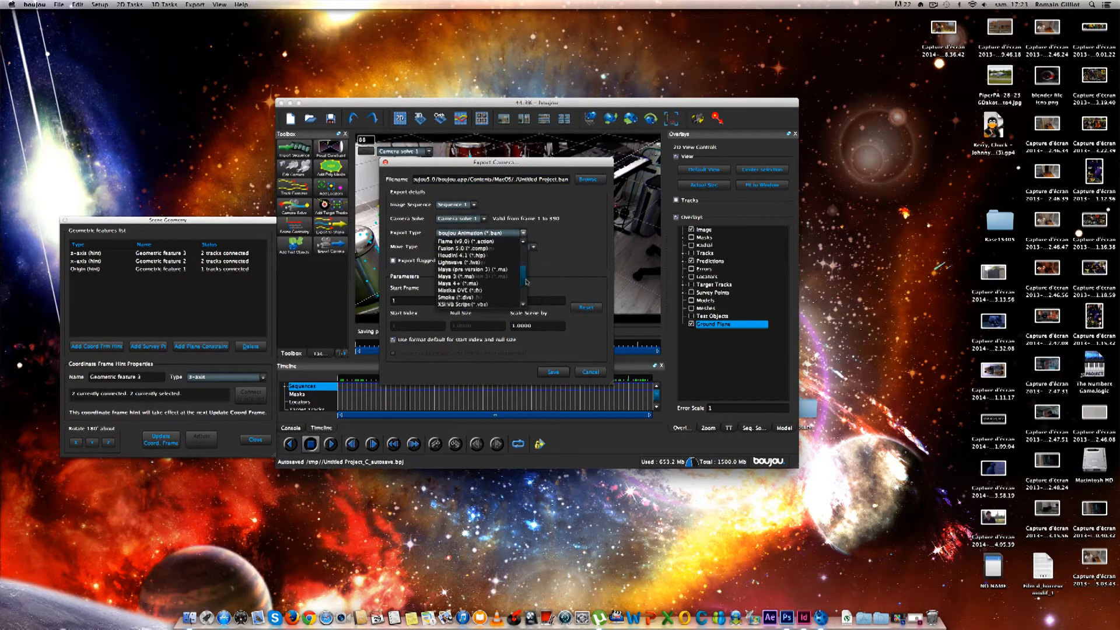
left_click(480, 271)
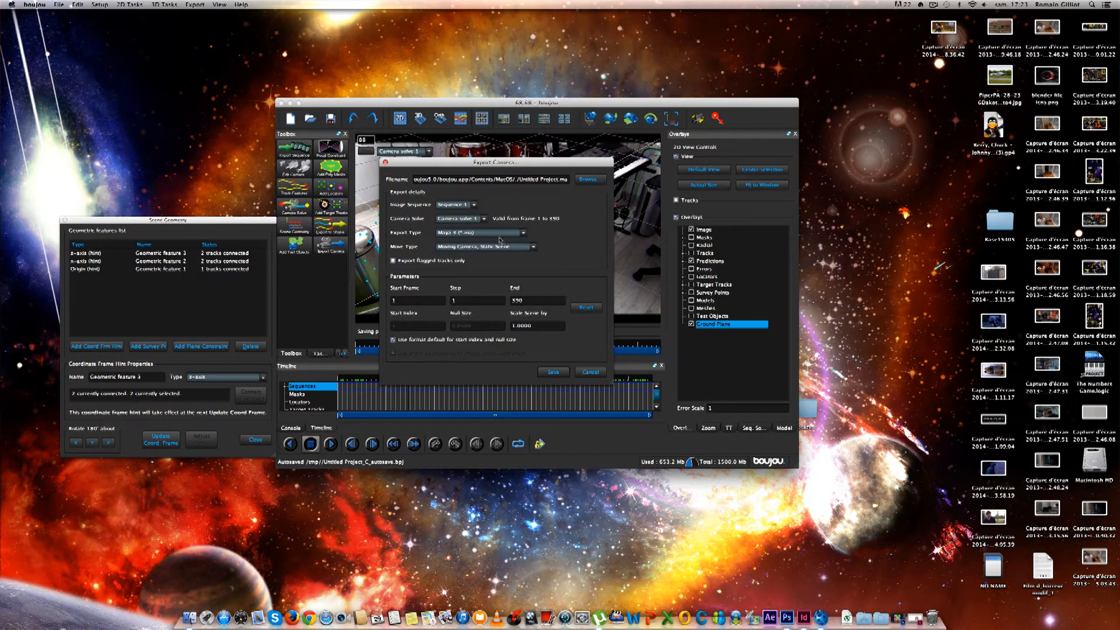
left_click(523, 233)
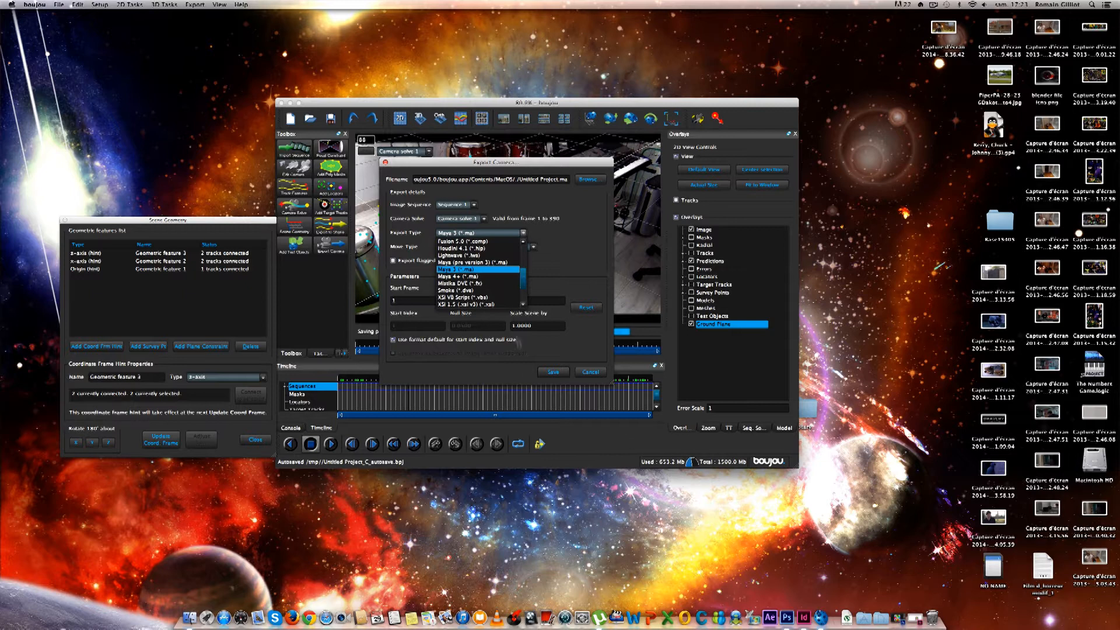
left_click(443, 269)
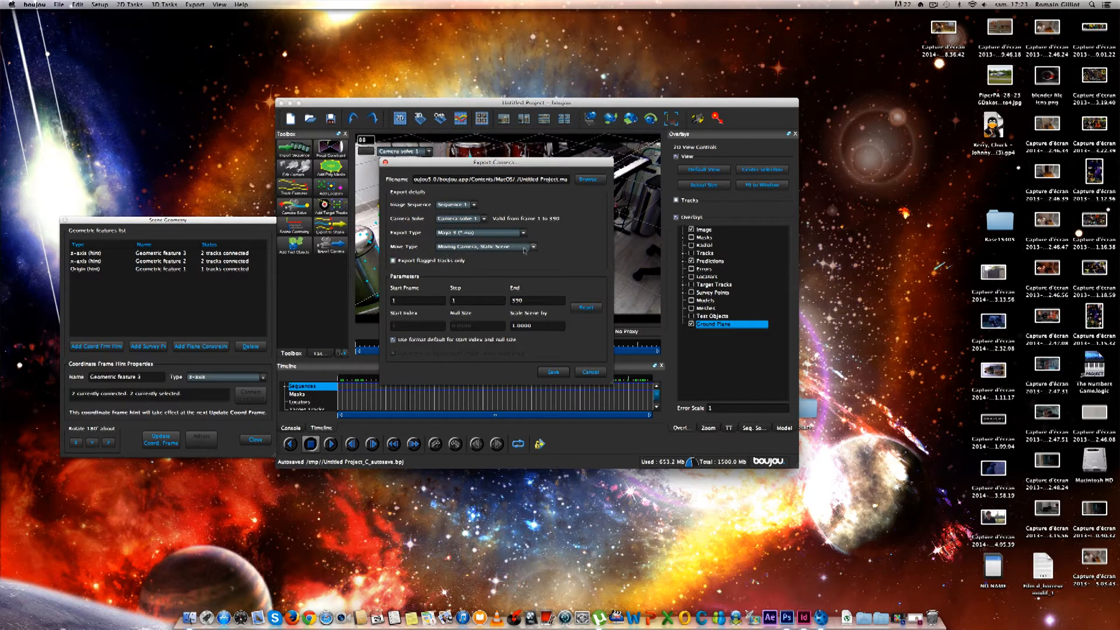
Set the export's scene scale to 10 and try to save it, declining to overwrite the existing file.
left_click_drag(505, 163, 656, 174)
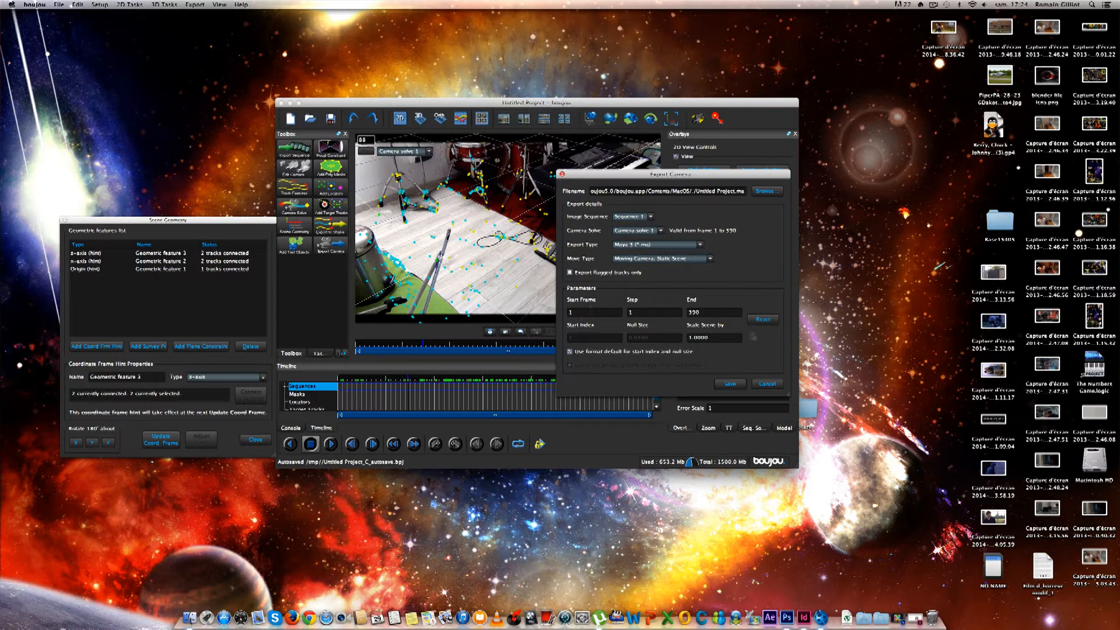
left_click_drag(726, 338, 678, 340)
type("10")
left_click(730, 384)
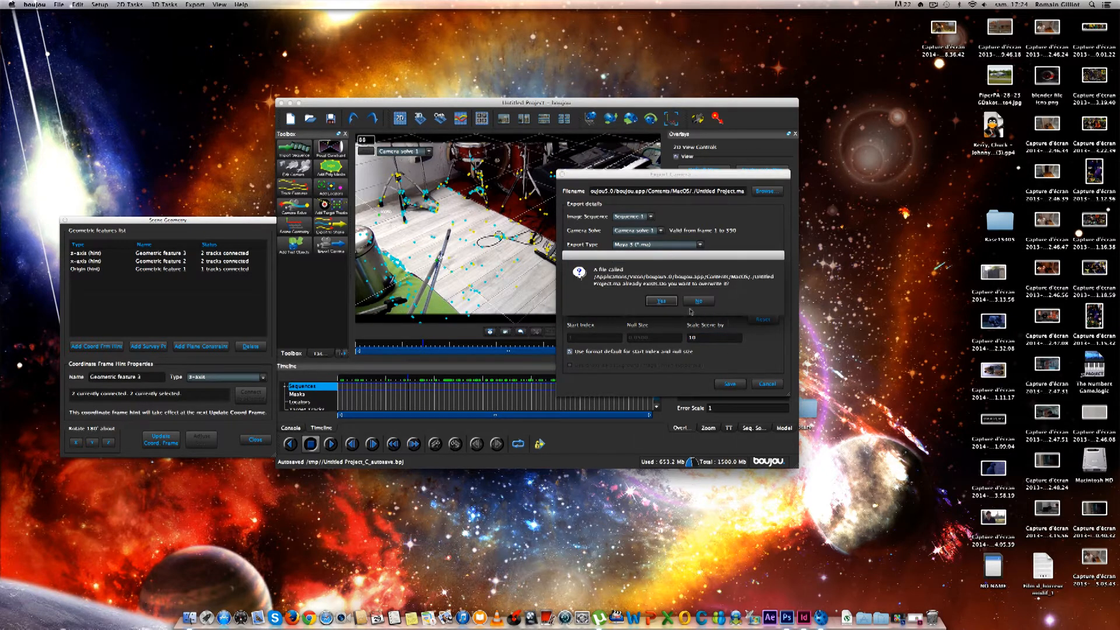
left_click(699, 302)
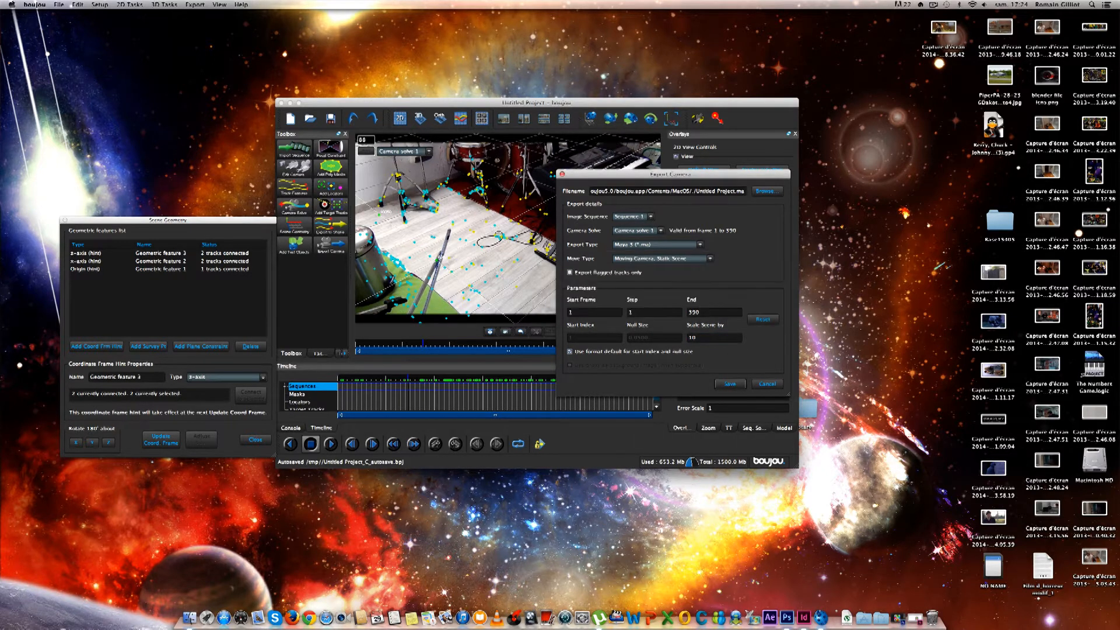
Browse for the export's destination and go to the Tracking 3D folder inside Movies.
left_click(766, 191)
left_click_drag(733, 191, 625, 273)
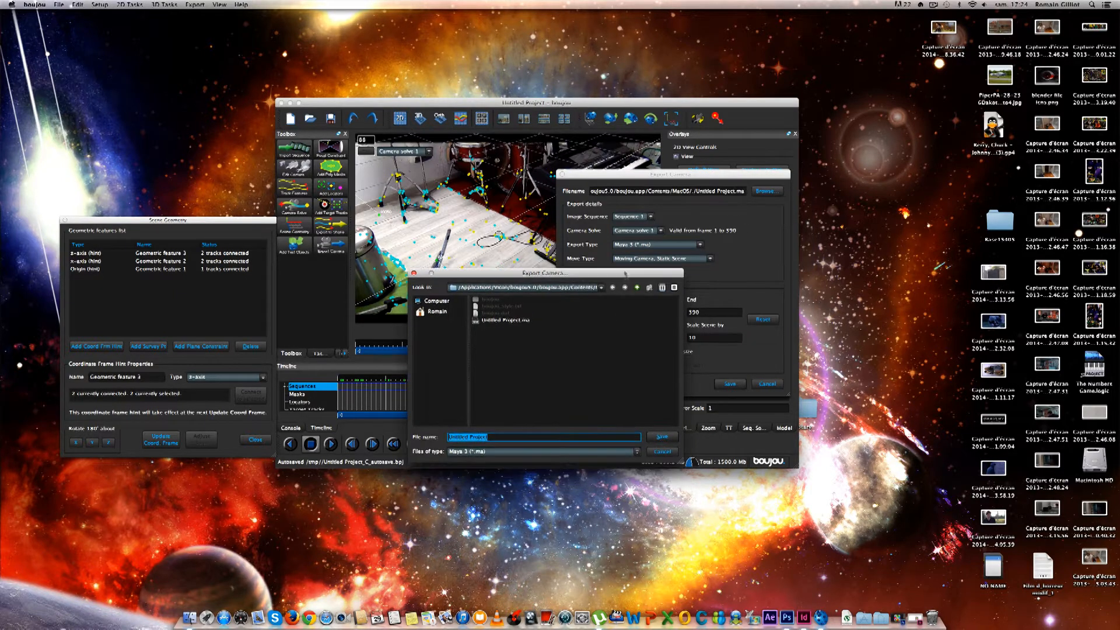
left_click(438, 311)
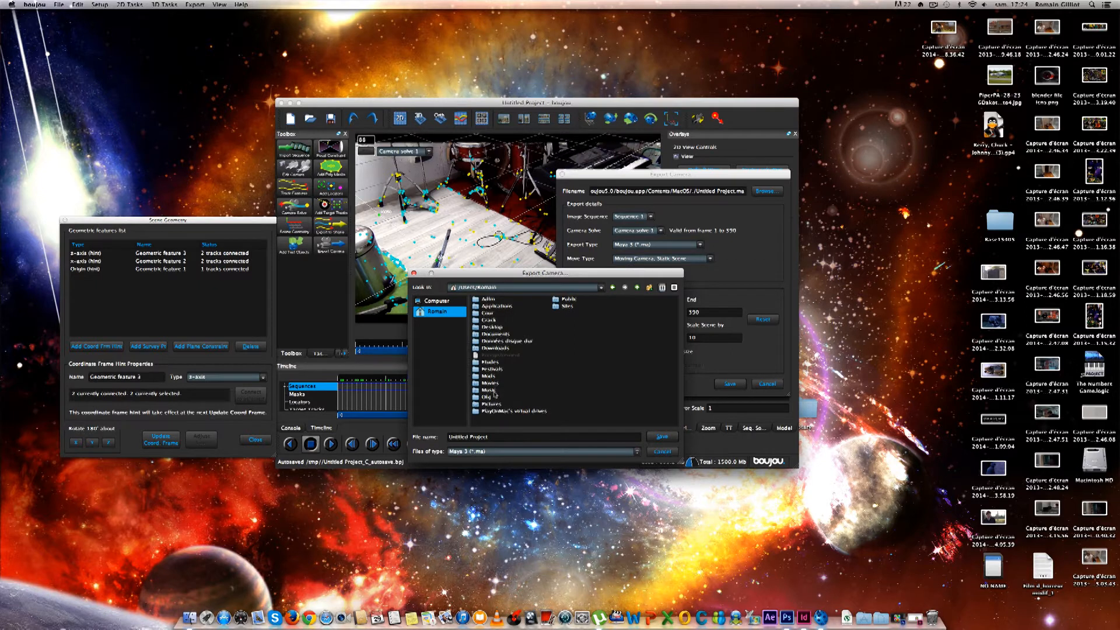
double_click(494, 383)
double_click(497, 348)
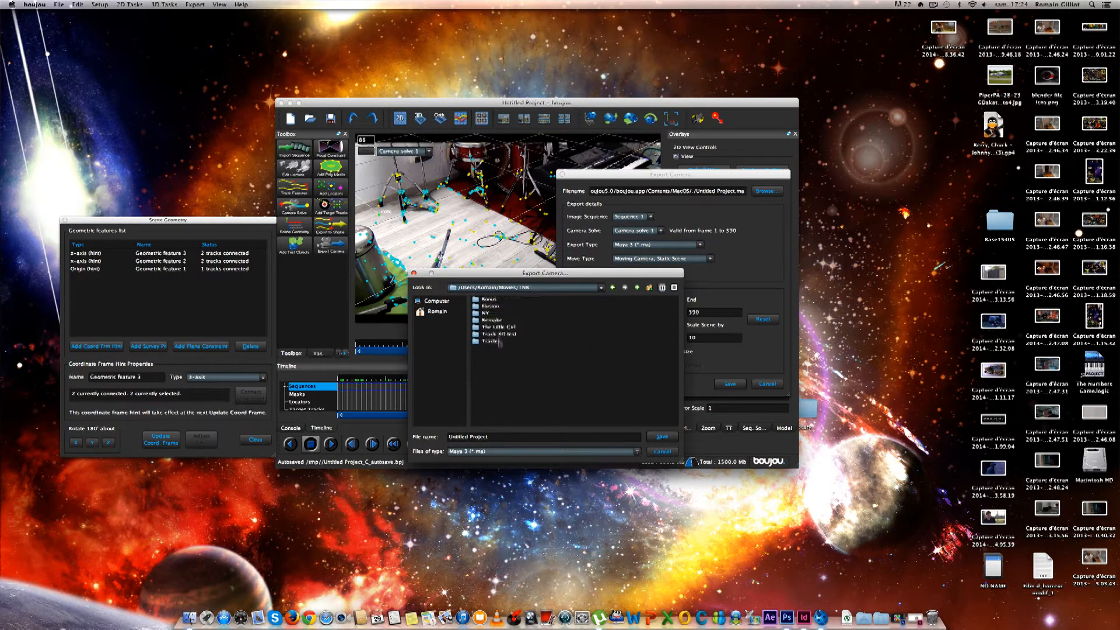
double_click(490, 299)
double_click(496, 320)
double_click(497, 308)
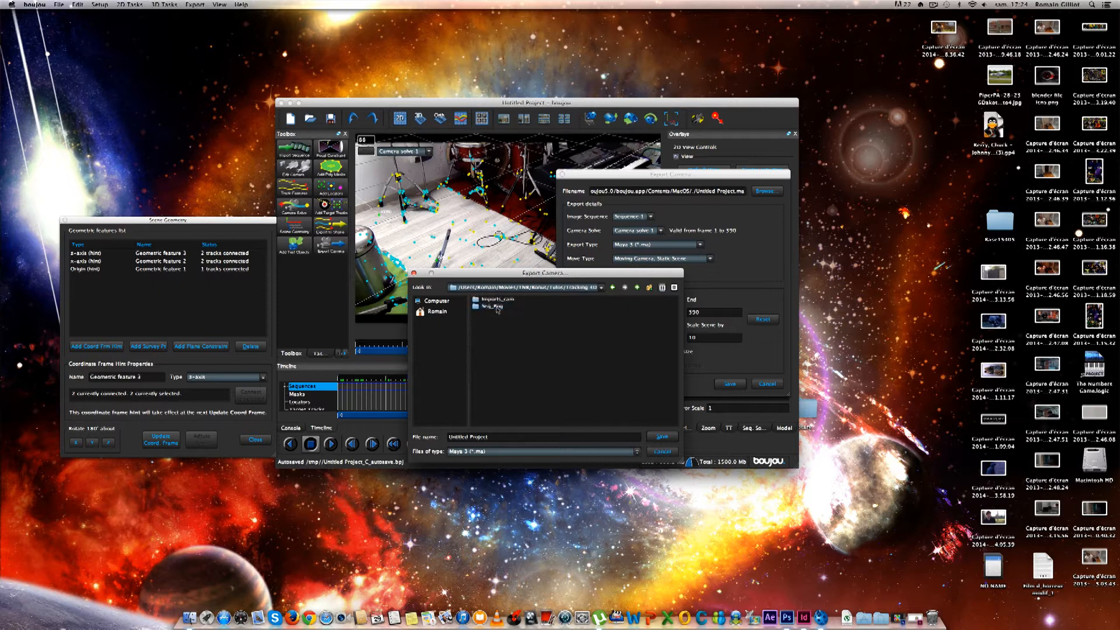
Create a folder named Track_boujou in the Tracking 3D folder and open it.
left_click(649, 287)
type("t")
key("Return")
double_click(473, 307)
Name the export file Track_tuto and save the camera export.
type("T")
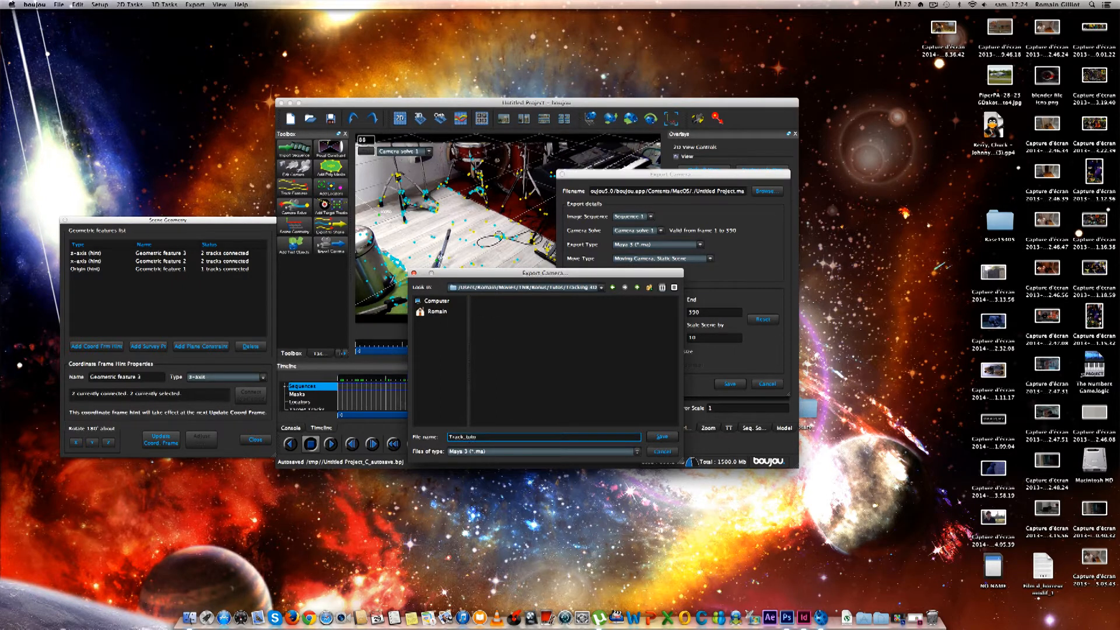
left_click(662, 436)
left_click(730, 384)
left_click_drag(614, 181, 737, 137)
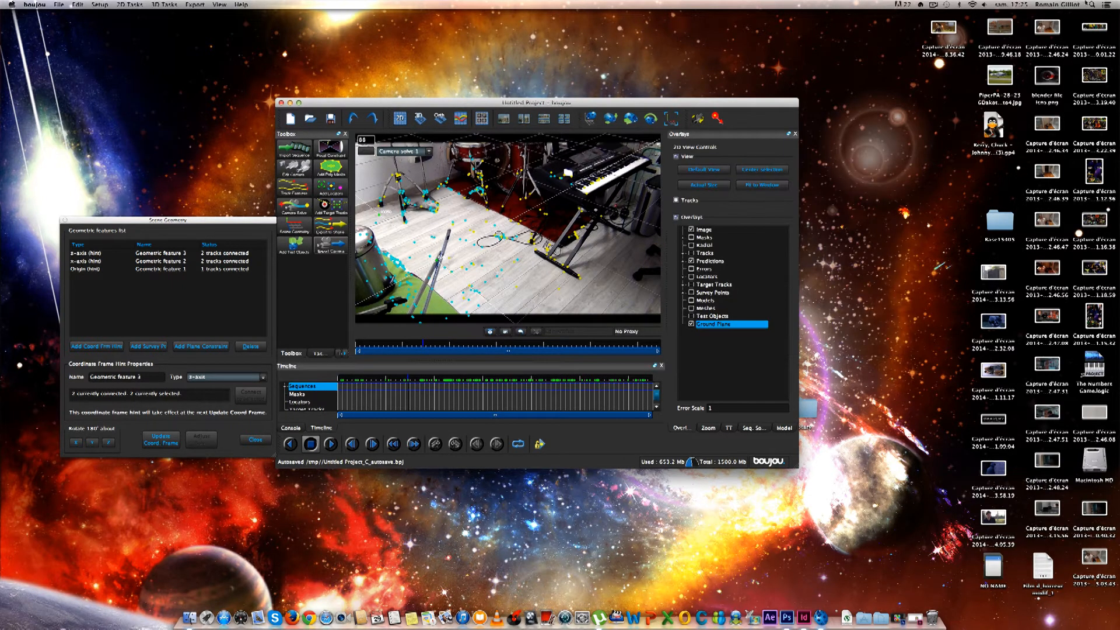
Find and launch Maya.
key("super+space")
type("maya")
key("Return")
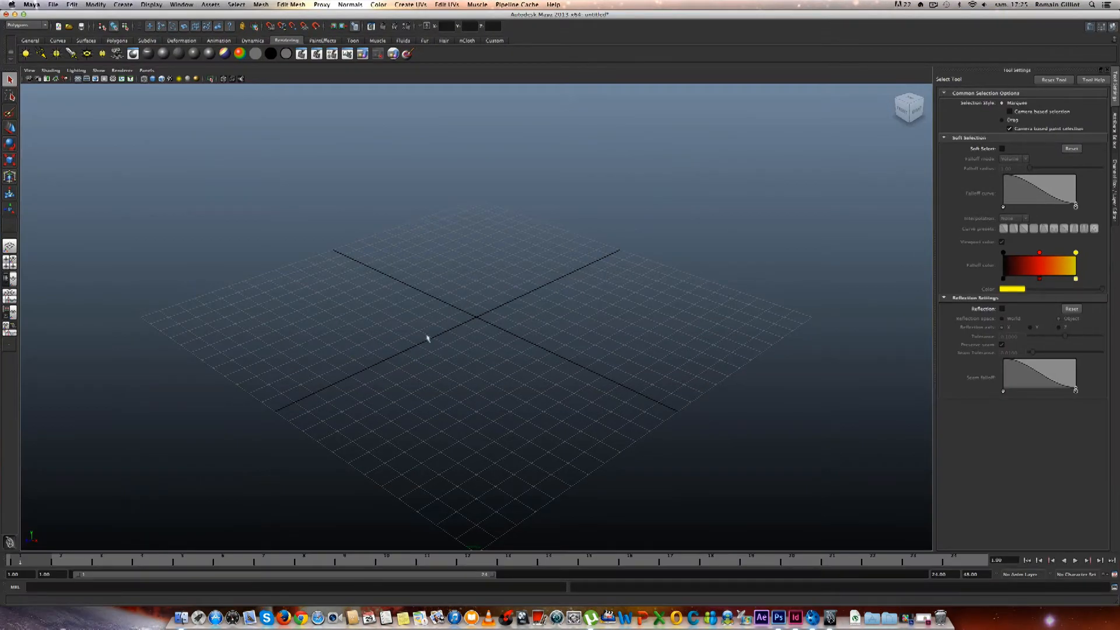
Open the scene Track_tuto.ma from the Tracking 3D/Track_boujou folder.
left_click(53, 4)
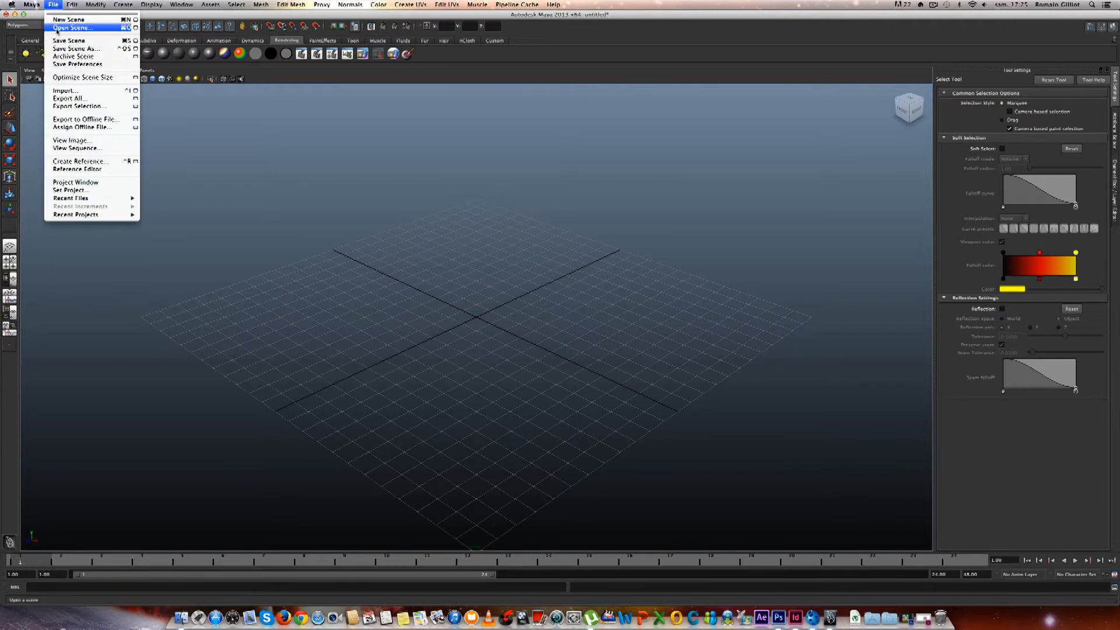
left_click(67, 28)
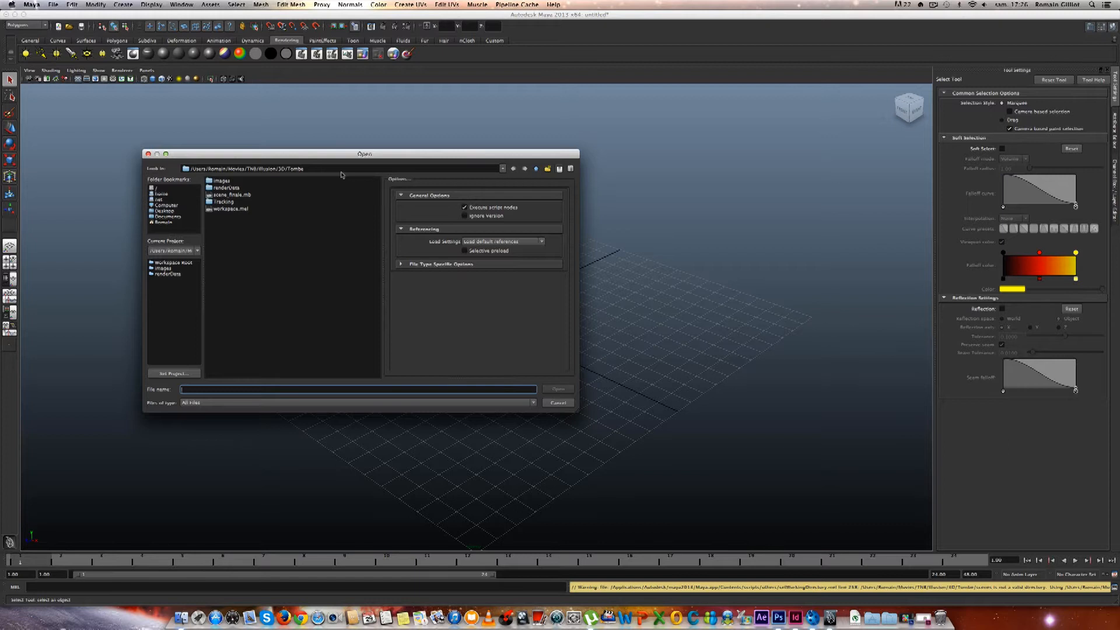
left_click_drag(211, 151, 218, 158)
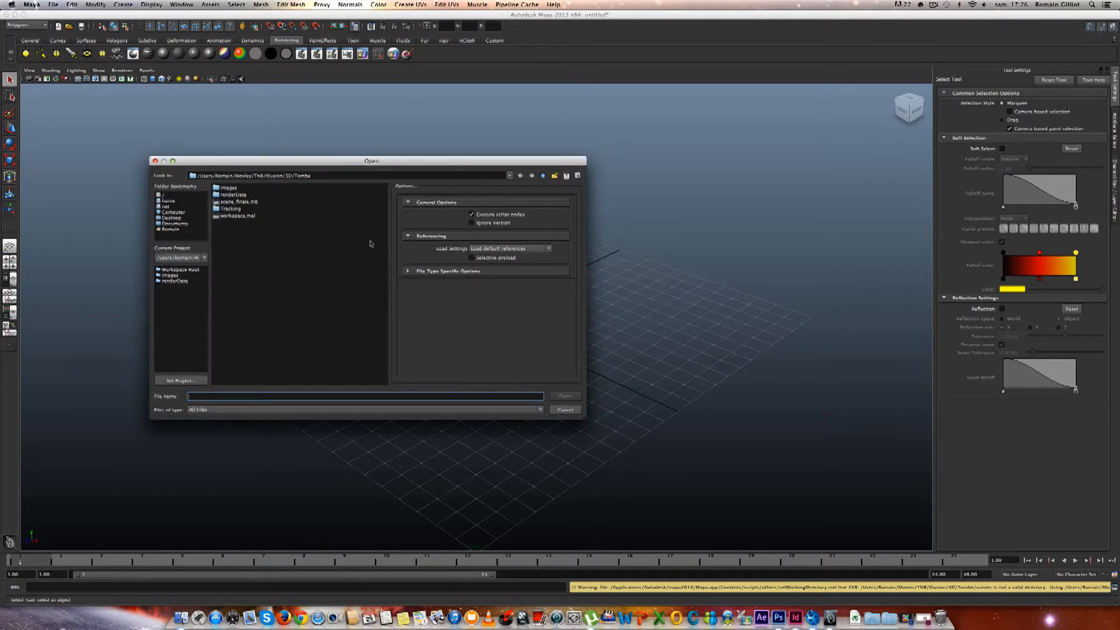
left_click(185, 232)
left_click(167, 229)
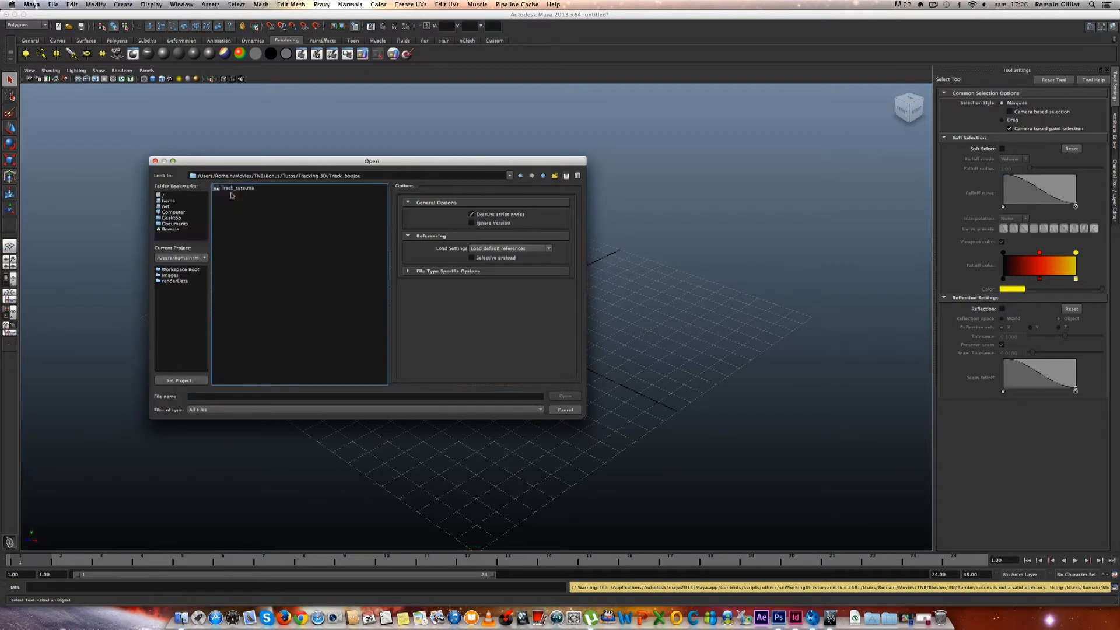
left_click(234, 188)
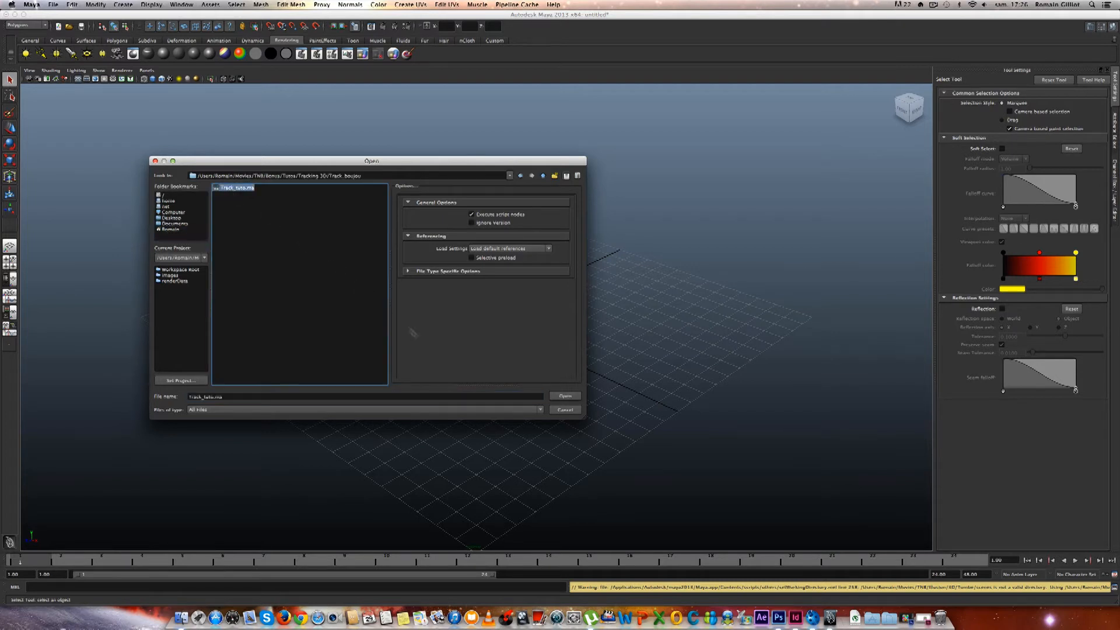
left_click(557, 396)
left_click(572, 310)
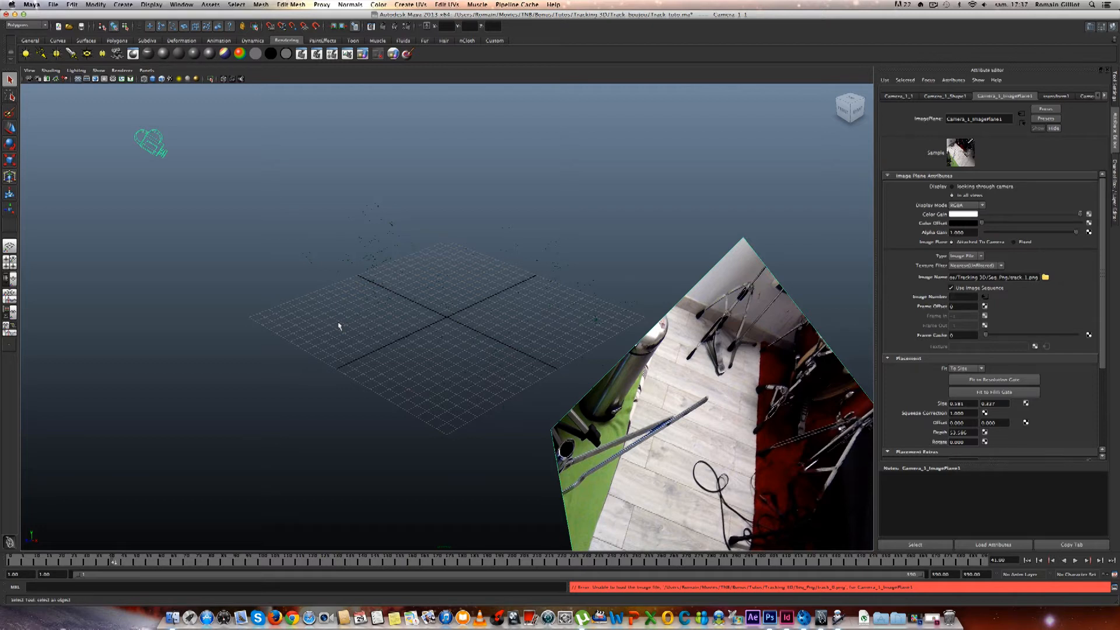
Check in Finder how the PNG frames in the Seq_Png folder are named and numbered.
left_click_drag(444, 251, 567, 214)
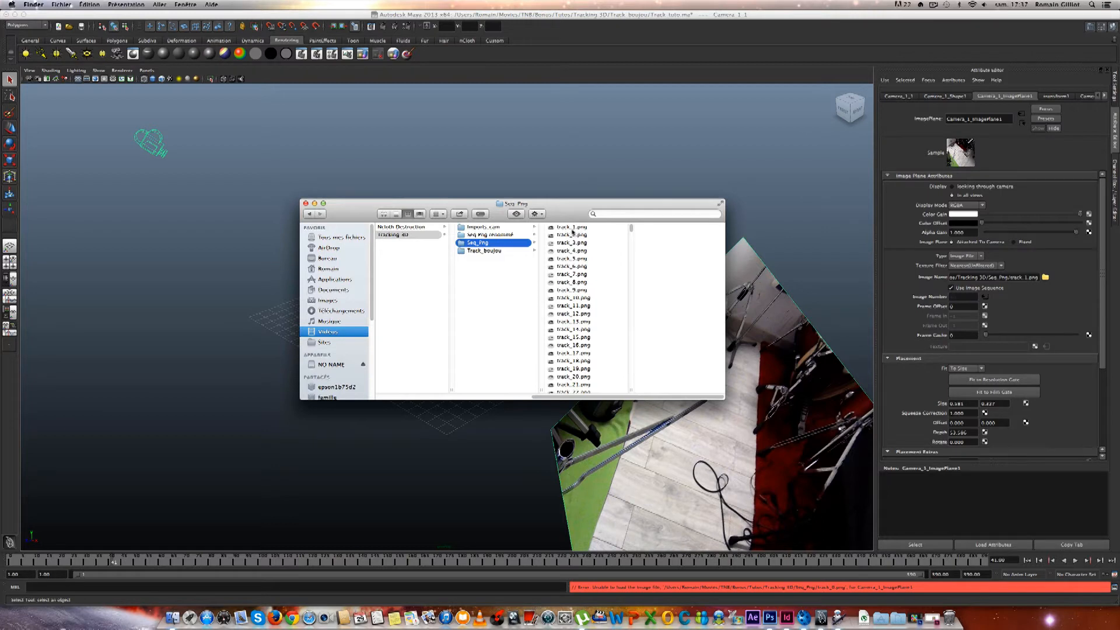
mouse_move(632, 229)
left_mouse_down()
mouse_move(630, 283)
mouse_move(628, 233)
mouse_move(629, 245)
left_mouse_up()
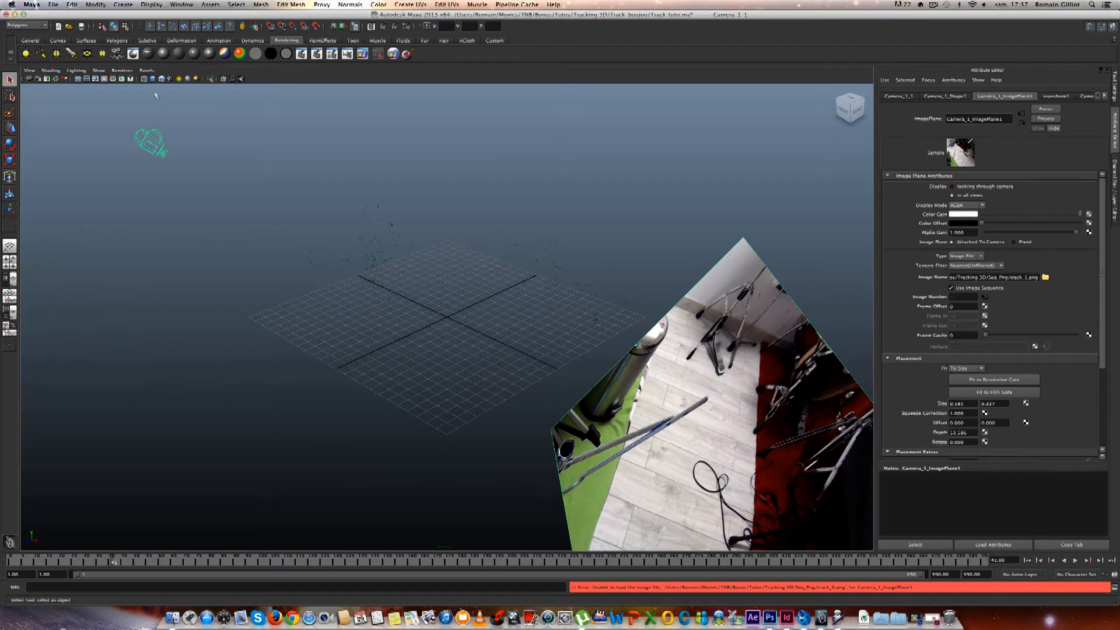
Look through Camera_1_1, then play and scrub the animation to check the grid against the footage.
left_click(147, 70)
mouse_move(161, 81)
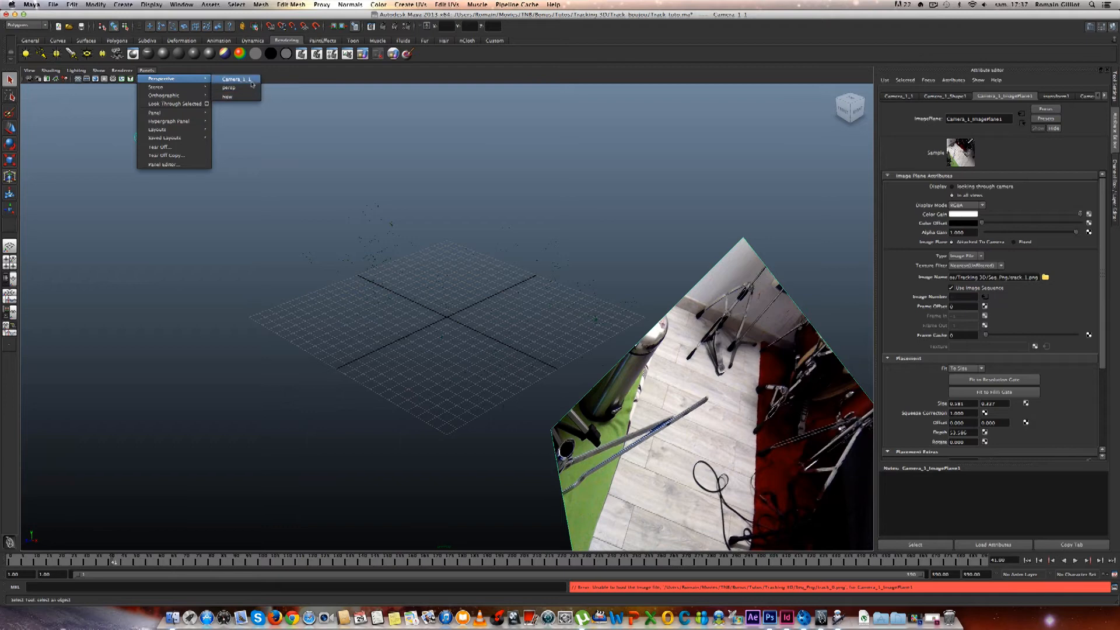
left_click(240, 80)
key("alt+v")
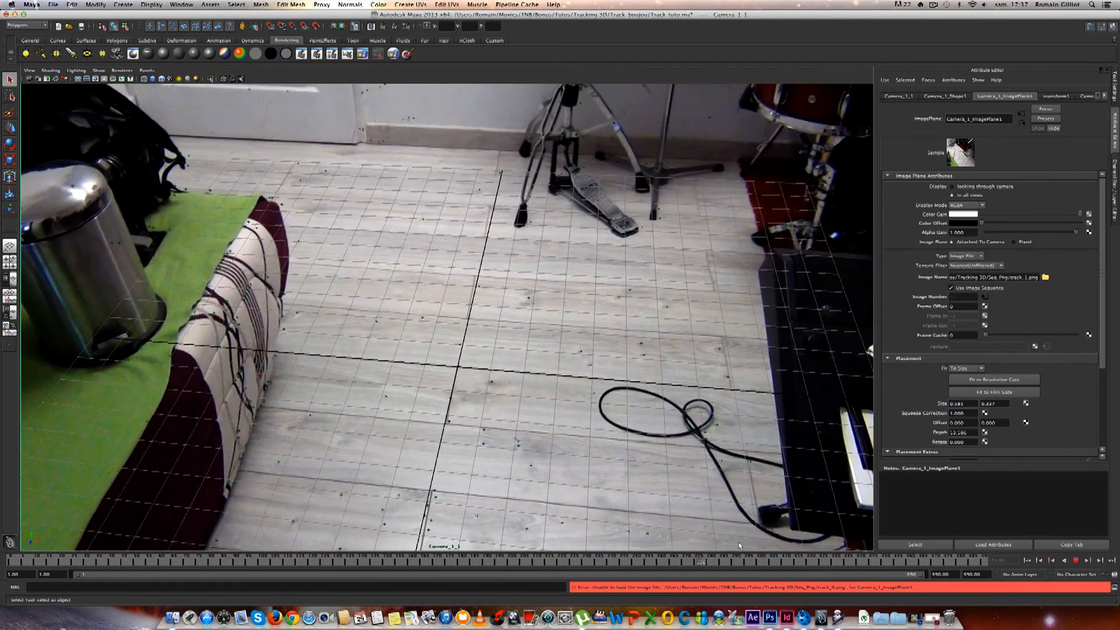
left_click_drag(744, 545, 502, 561)
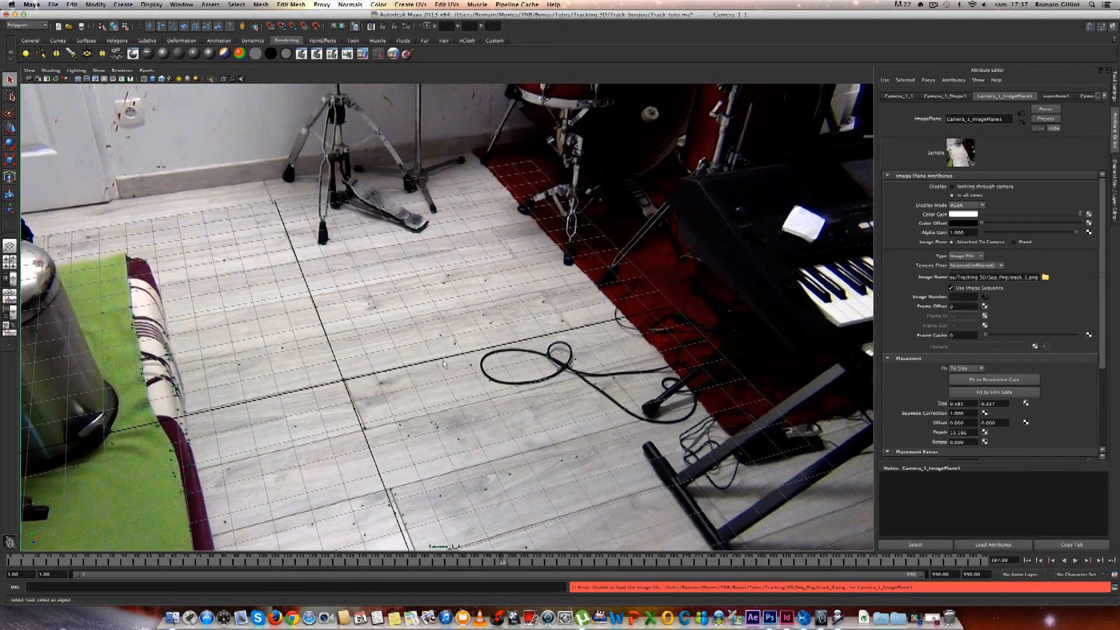
Return to the persp view and create a flat polygon cube on the floor grid around the origin.
left_click(147, 70)
mouse_move(192, 78)
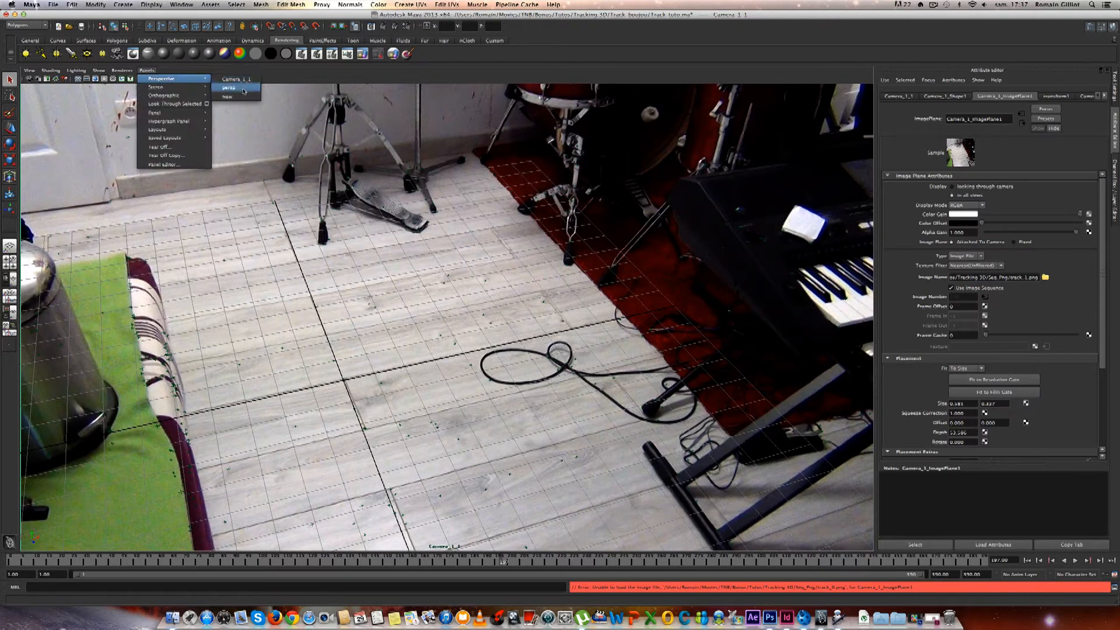
left_click(234, 87)
left_click_drag(407, 483, 427, 452, "alt")
scroll(408, 292, "up", 5)
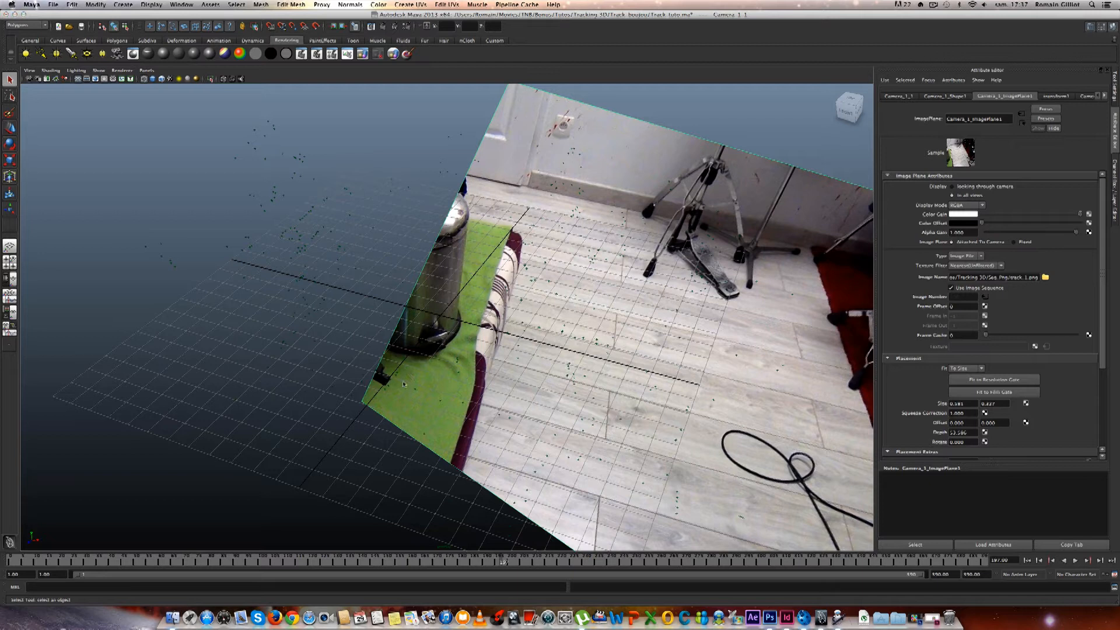
left_click(352, 371)
mouse_move(391, 341)
right_mouse_down("shift")
mouse_move(357, 349)
mouse_move(391, 360)
right_mouse_up("shift")
left_click_drag(410, 316, 446, 349)
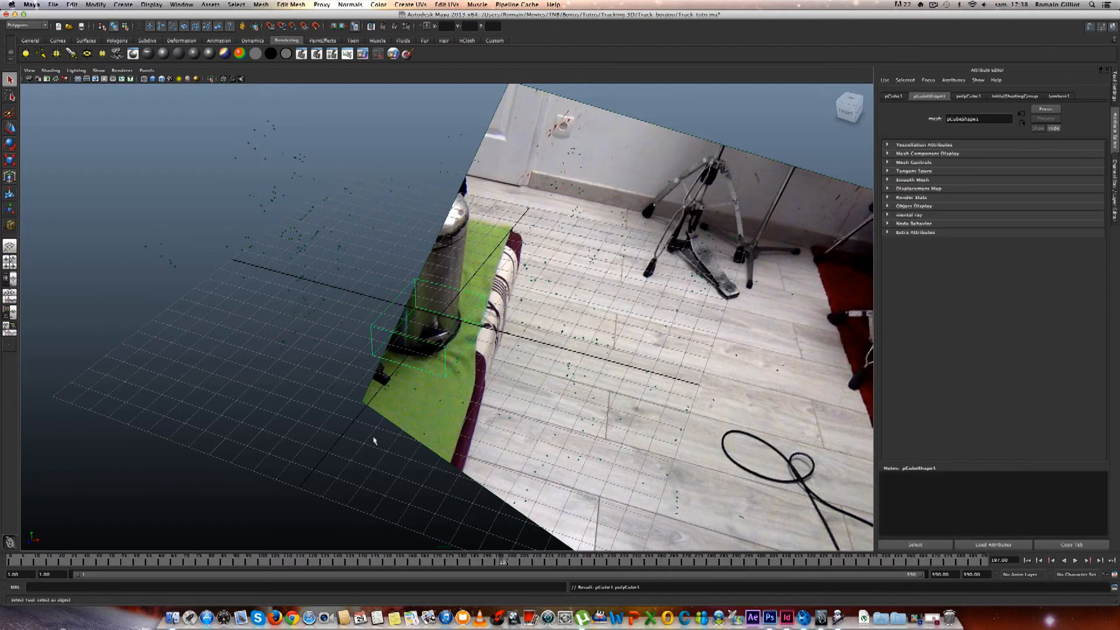
left_click_drag(390, 461, 408, 431, "alt")
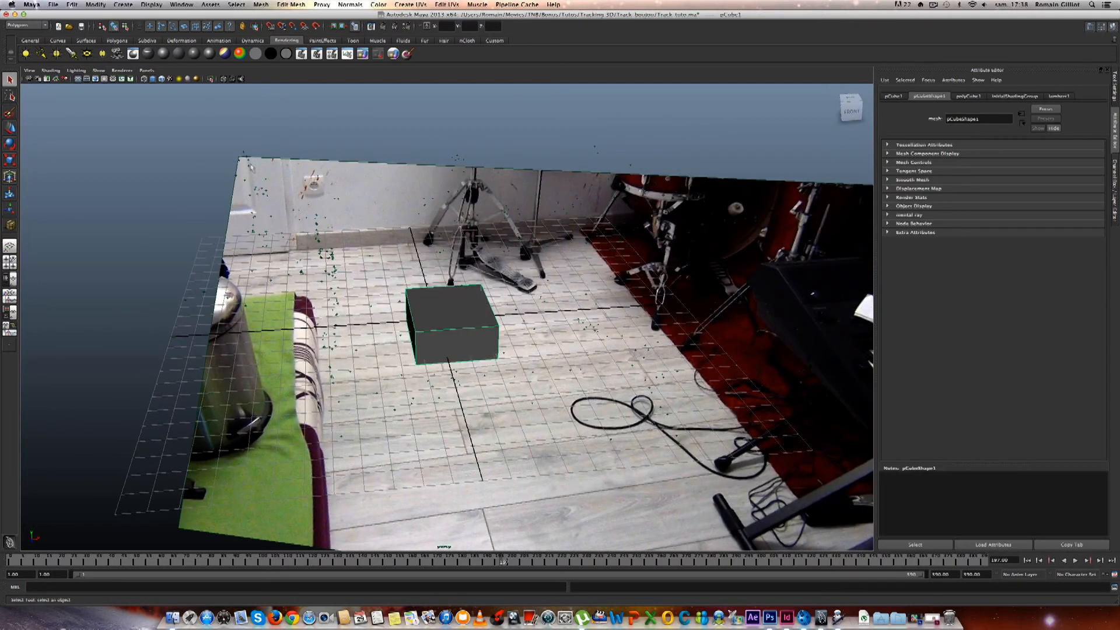
Look through Camera_1_1 again and play the shot to check how the cube sits on the tracked floor.
left_click(147, 70)
mouse_move(179, 78)
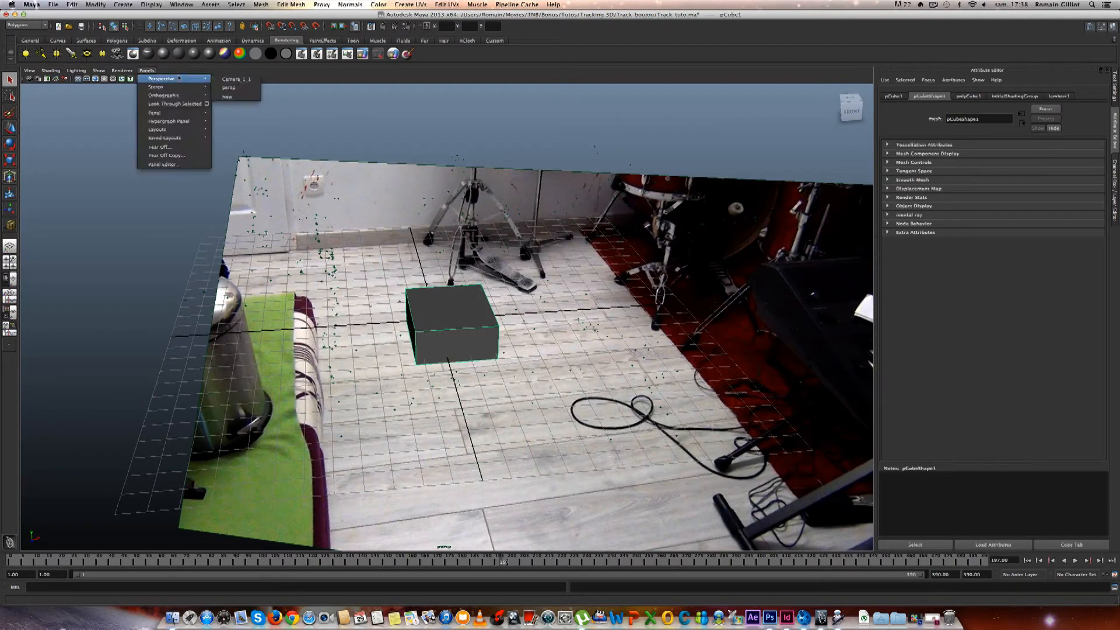
left_click(233, 79)
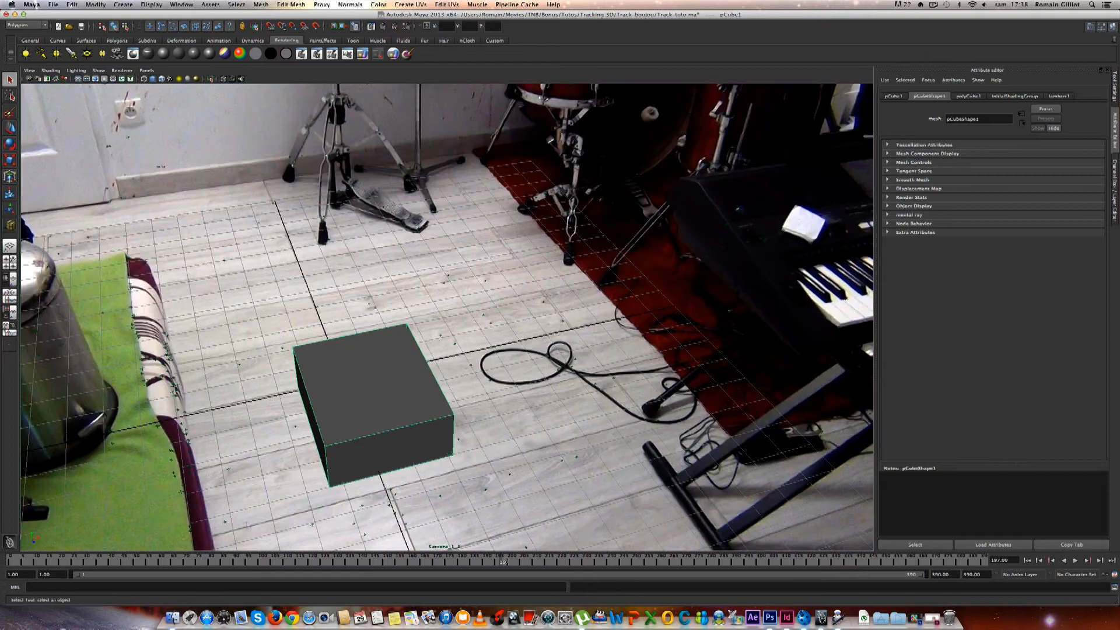
key("alt+v")
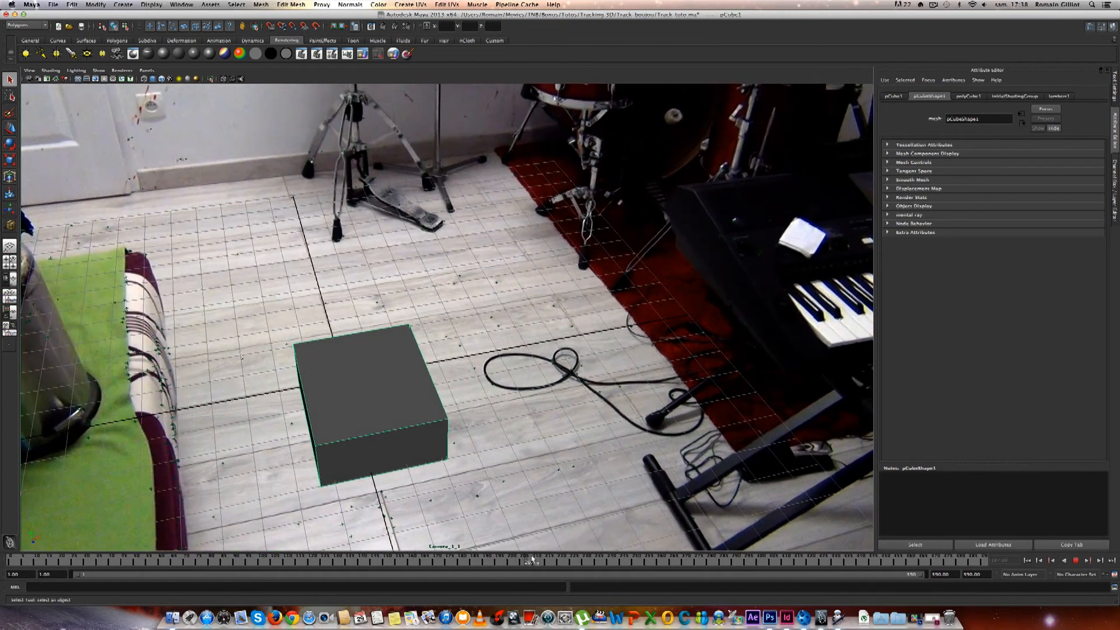
key("alt+v")
Move the cube across the floor grid to the area between the drum pedal and the looped cable.
key("w")
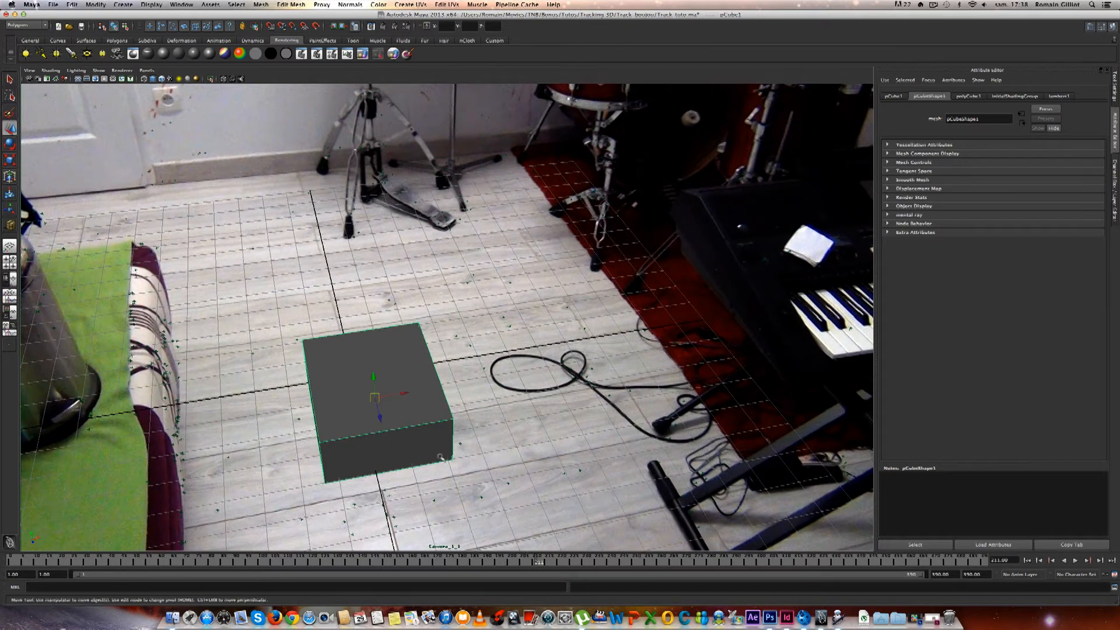
left_click_drag(378, 428, 506, 248)
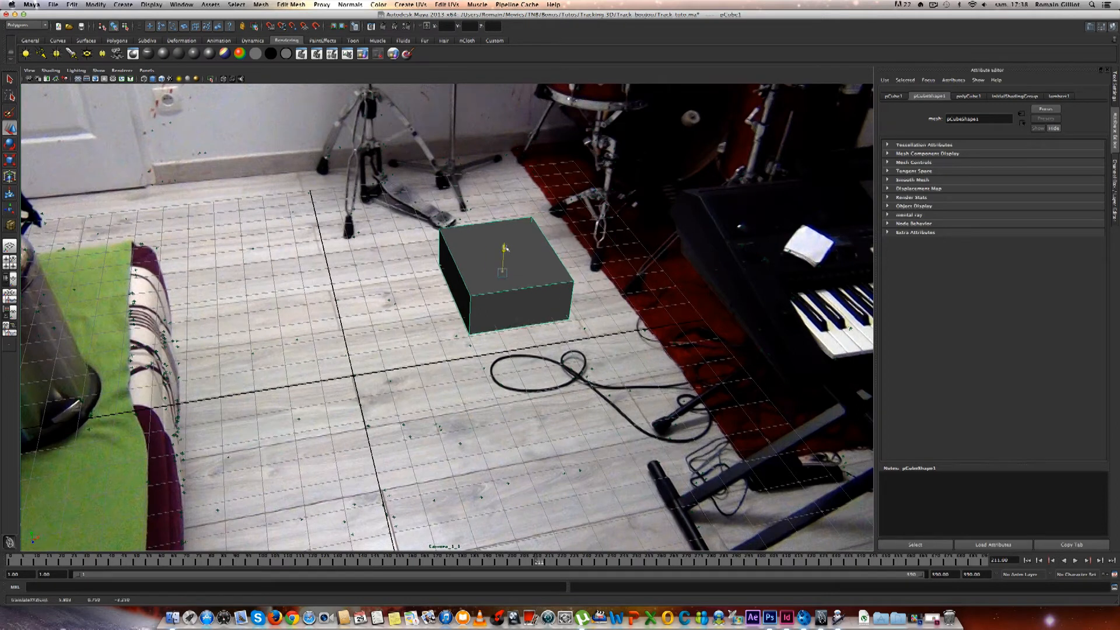
left_click(429, 446)
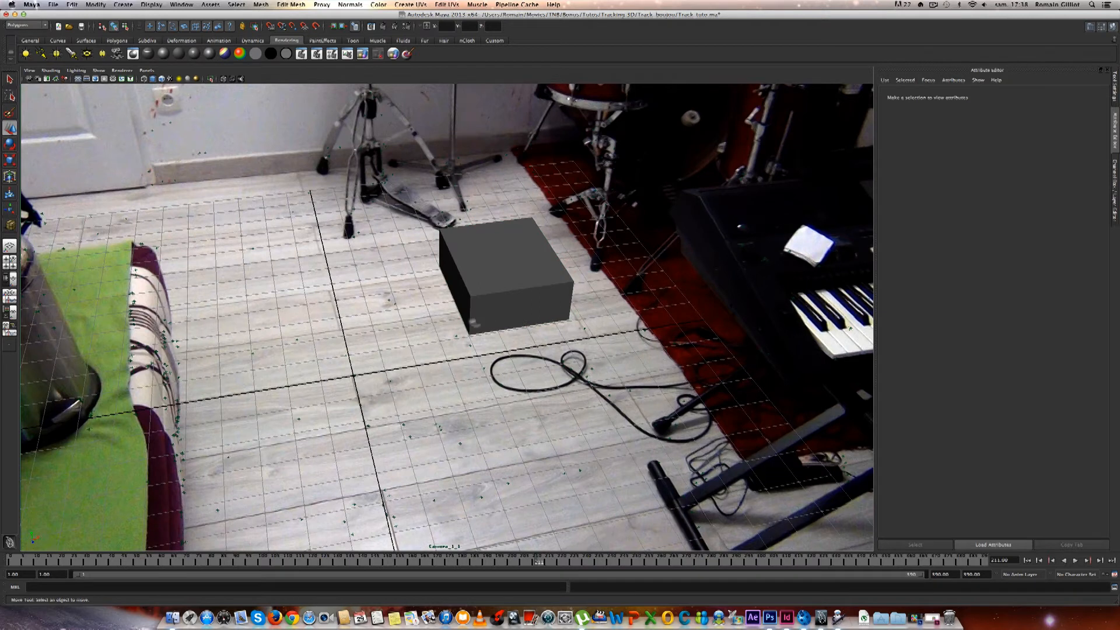
Save the scene and render the current frame with Maya Software.
key("ctrl+s")
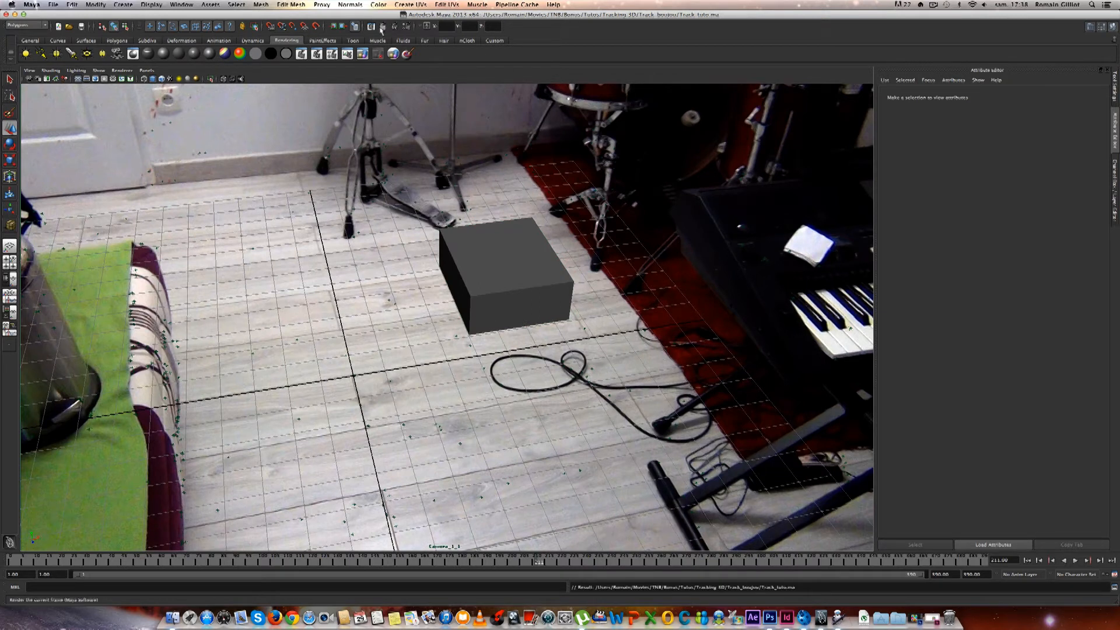
left_click(384, 27)
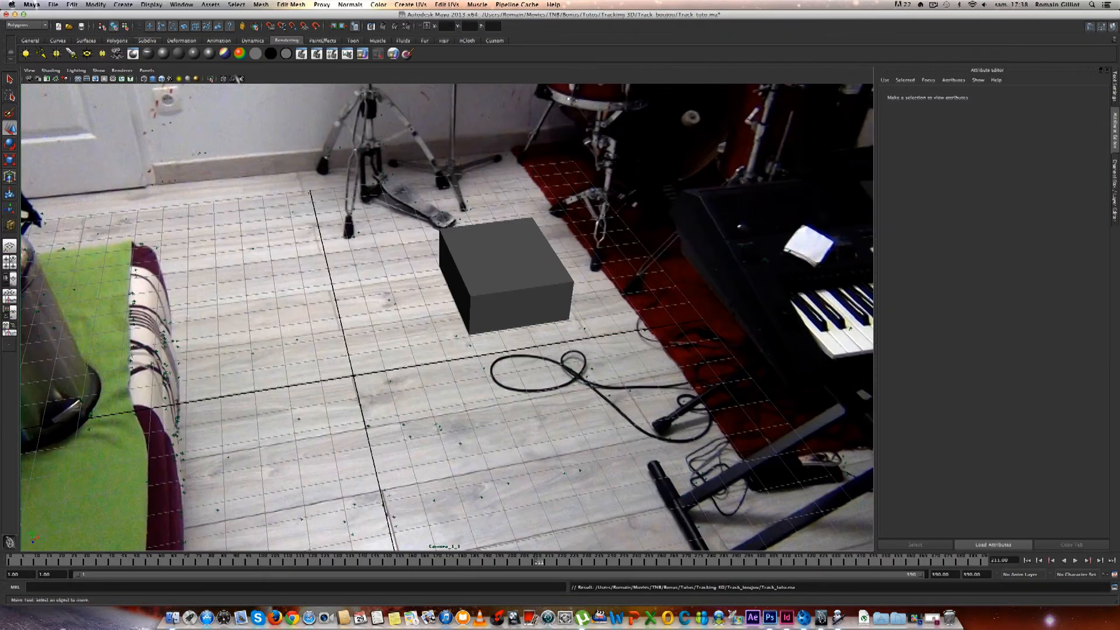
Switch to the persp view and examine how the tracked camera, image plane, floor grid and cube are arranged in 3D.
left_click(138, 41)
left_click(146, 71)
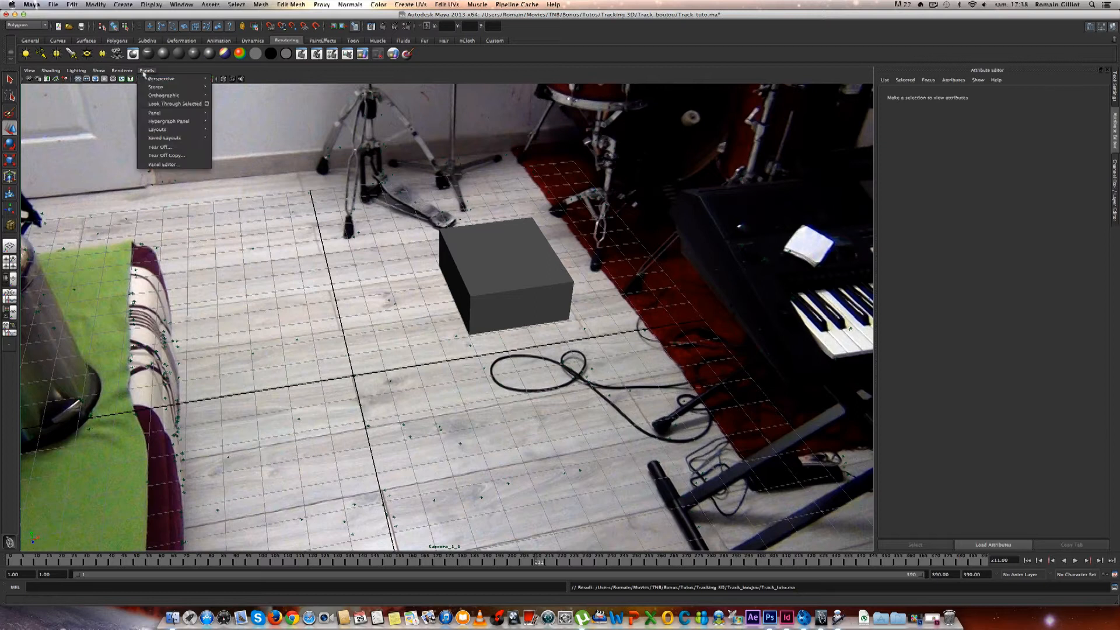
mouse_move(155, 80)
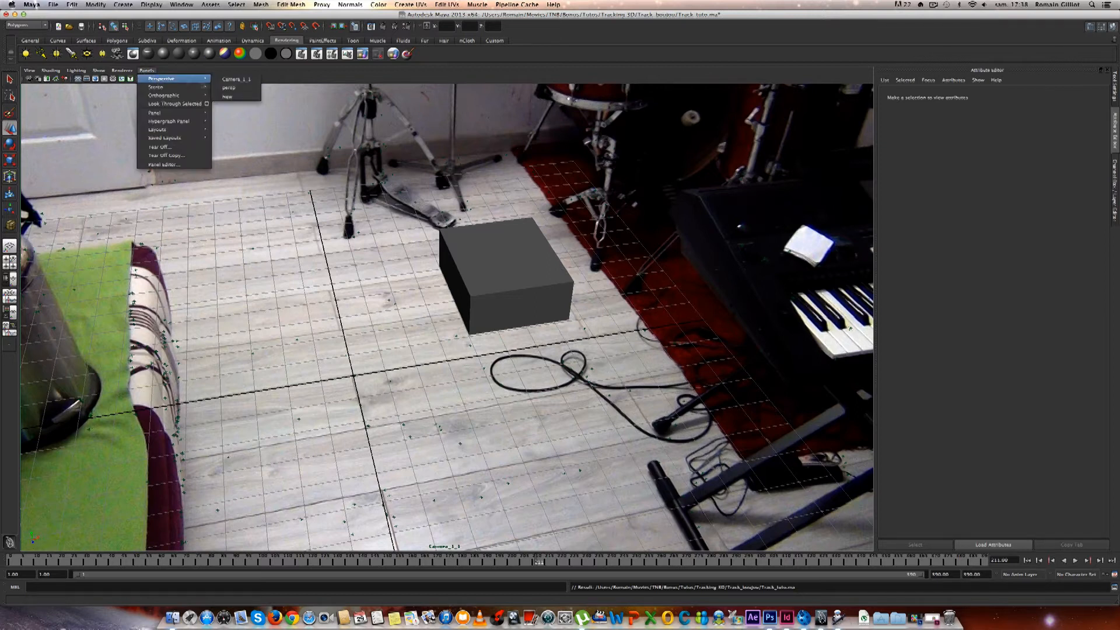
left_click(229, 87)
scroll(560, 338, "down", 5)
left_click_drag(595, 345, 412, 364, "alt")
middle_click_drag(545, 394, 429, 349, "alt")
left_click_drag(429, 348, 518, 357, "alt")
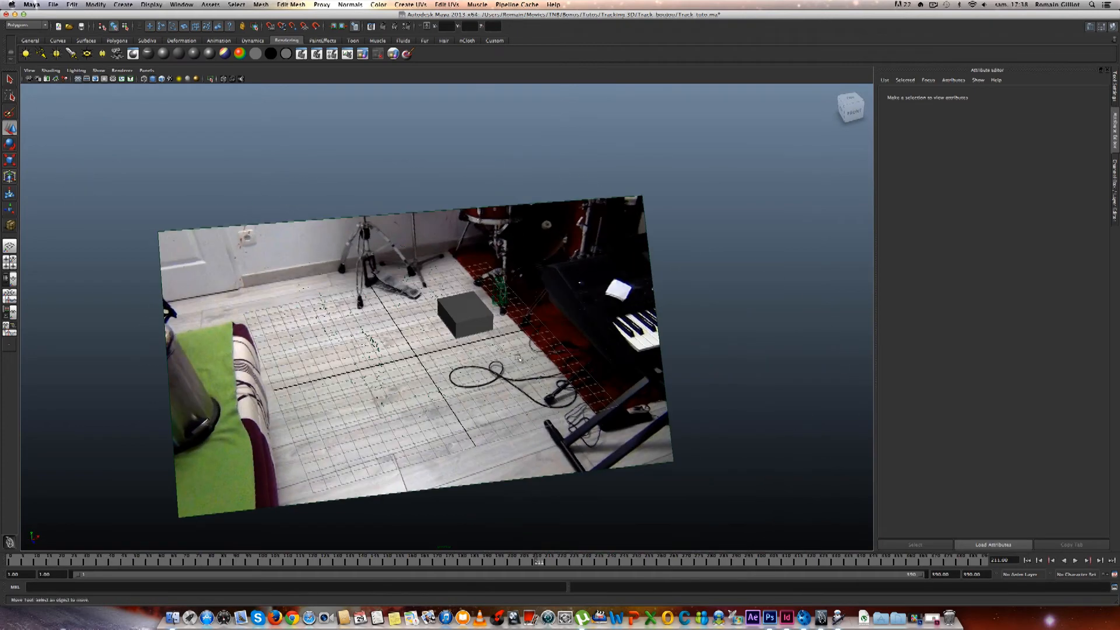
scroll(377, 413, "up", 5)
left_click_drag(343, 424, 395, 296, "alt")
middle_click_drag(395, 296, 403, 330, "alt")
mouse_move(411, 341)
left_mouse_down("alt")
mouse_move(472, 351)
mouse_move(420, 322)
left_mouse_up("alt")
scroll(466, 371, "down", 5)
left_click_drag(460, 372, 434, 358, "alt")
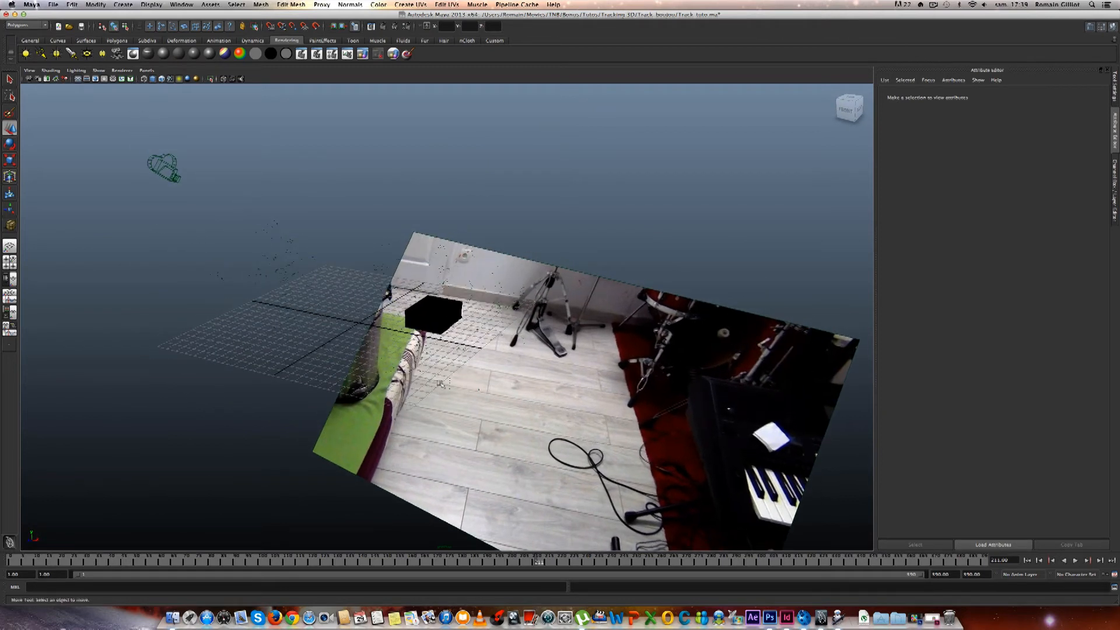
left_click_drag(441, 385, 443, 379, "alt")
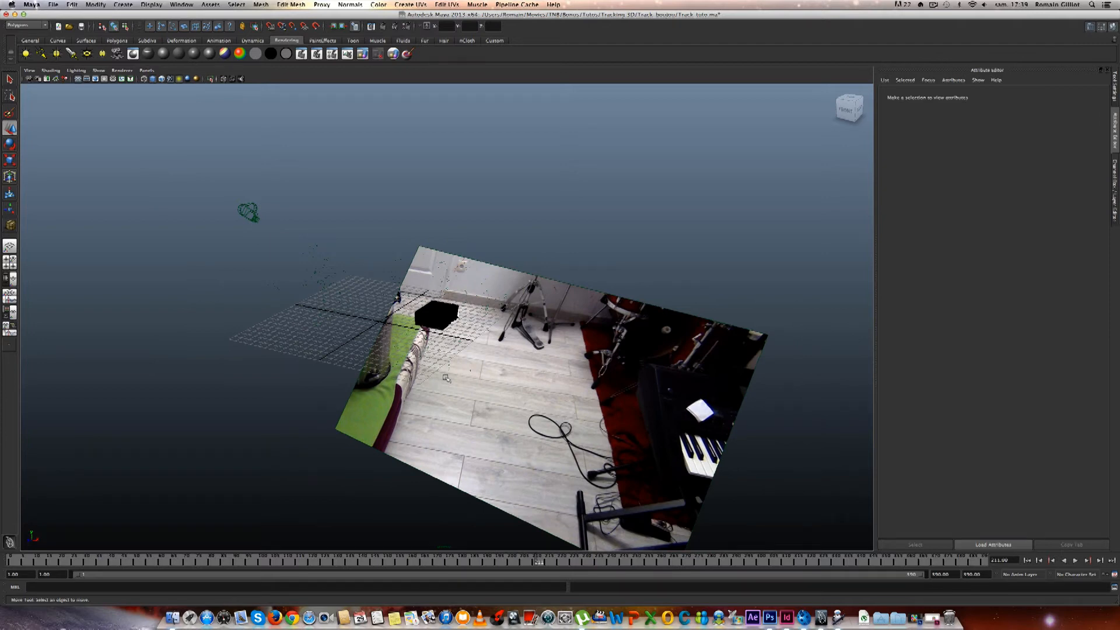
left_click_drag(616, 377, 516, 373, "alt")
scroll(532, 374, "down", 4)
middle_click_drag(517, 373, 531, 380, "alt")
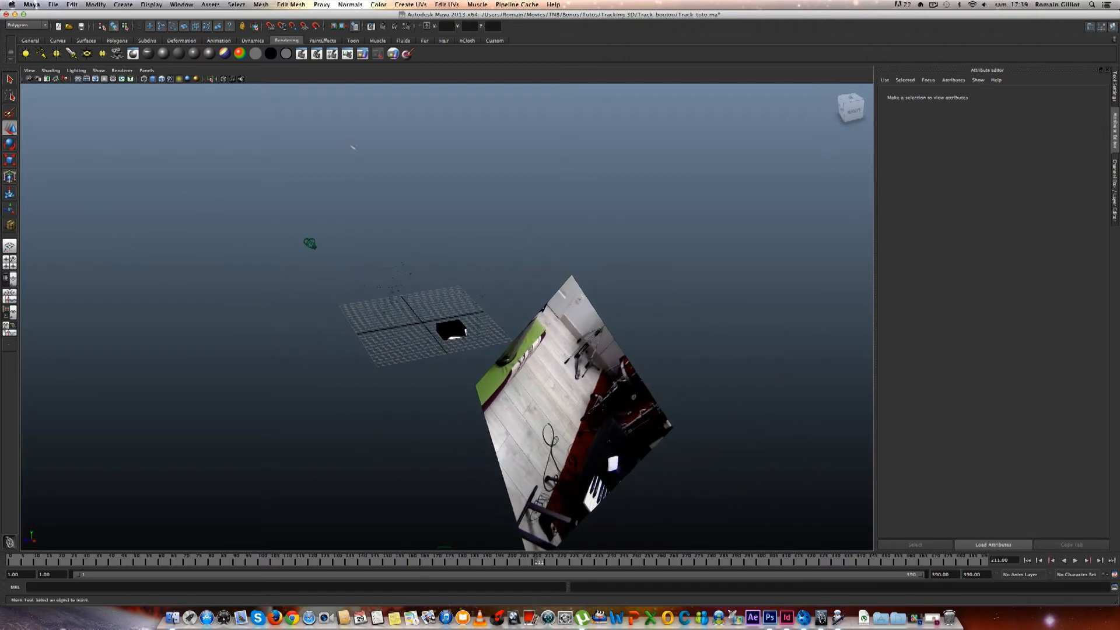
left_click_drag(397, 406, 508, 403, "alt")
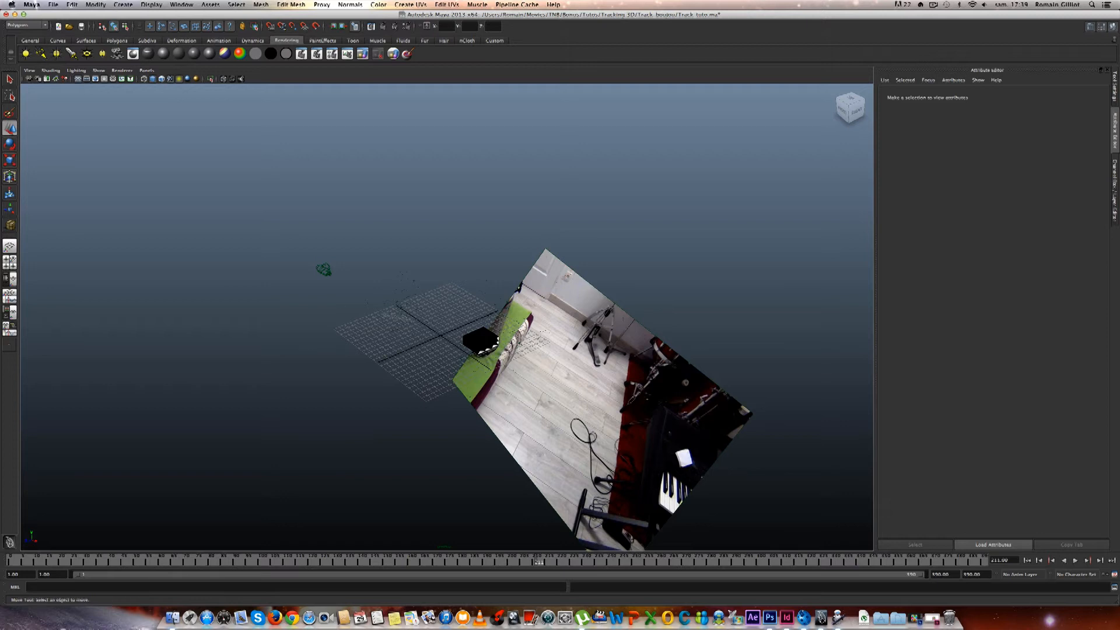
Add a directional light, raise it about 17.4 units above the grid and shift it horizontally away from the origin.
left_click(41, 53)
left_click_drag(441, 314, 440, 213)
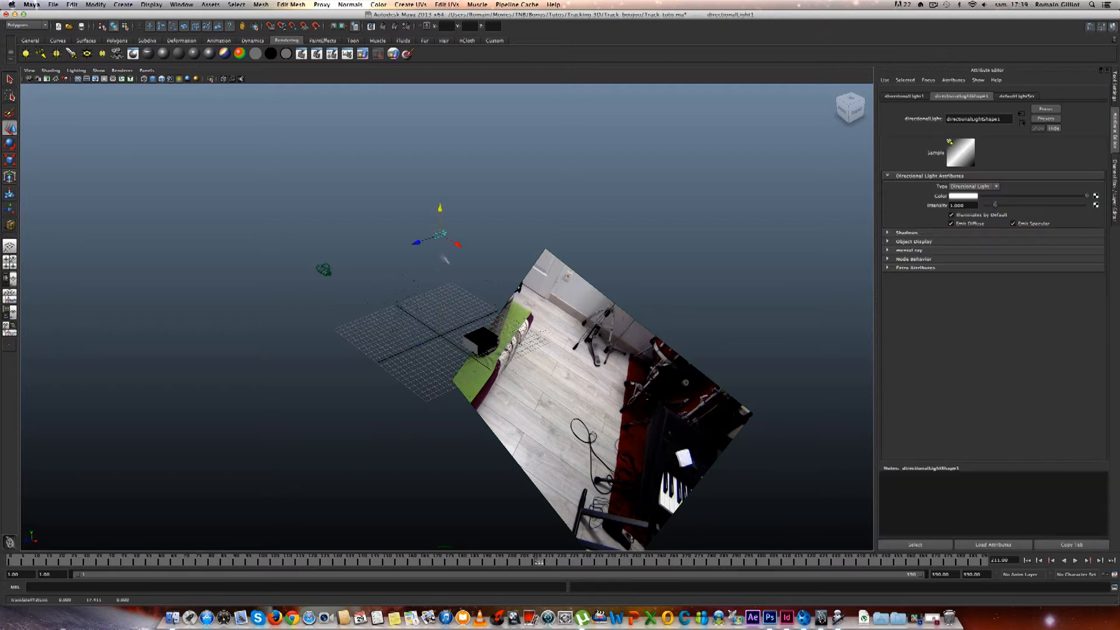
left_click_drag(432, 256, 301, 215)
left_click_drag(303, 296, 484, 303, "alt")
middle_click_drag(484, 304, 435, 306, "alt")
right_click_drag(434, 306, 496, 309, "alt")
middle_click_drag(411, 303, 338, 382, "alt")
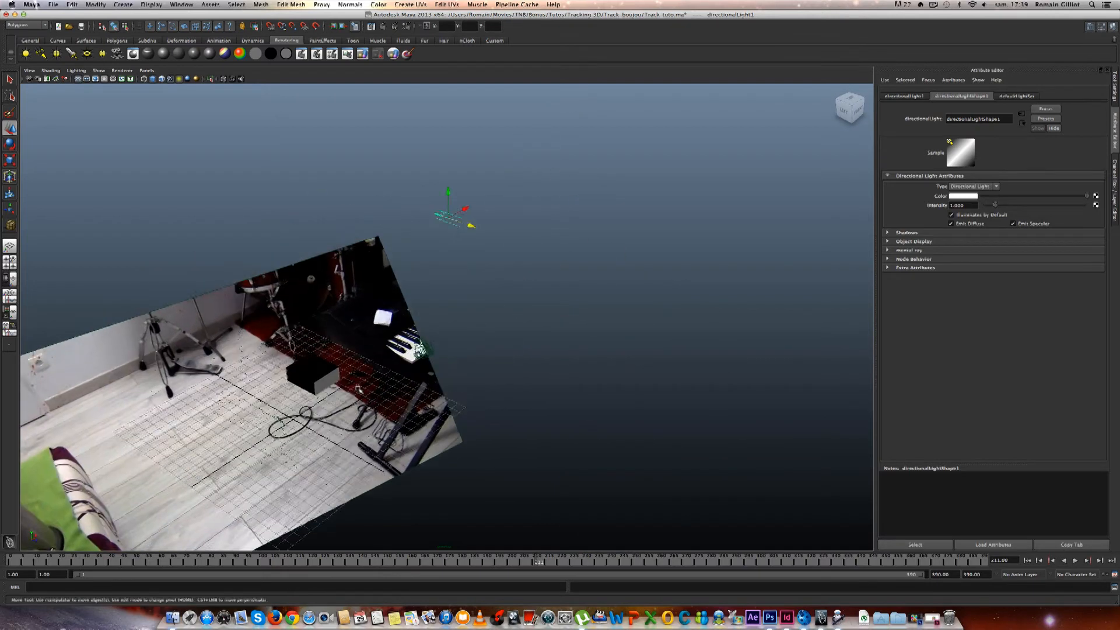
left_click_drag(338, 382, 395, 389, "alt")
Rotate the directional light so it points steeply down toward the cube and floor.
key("e")
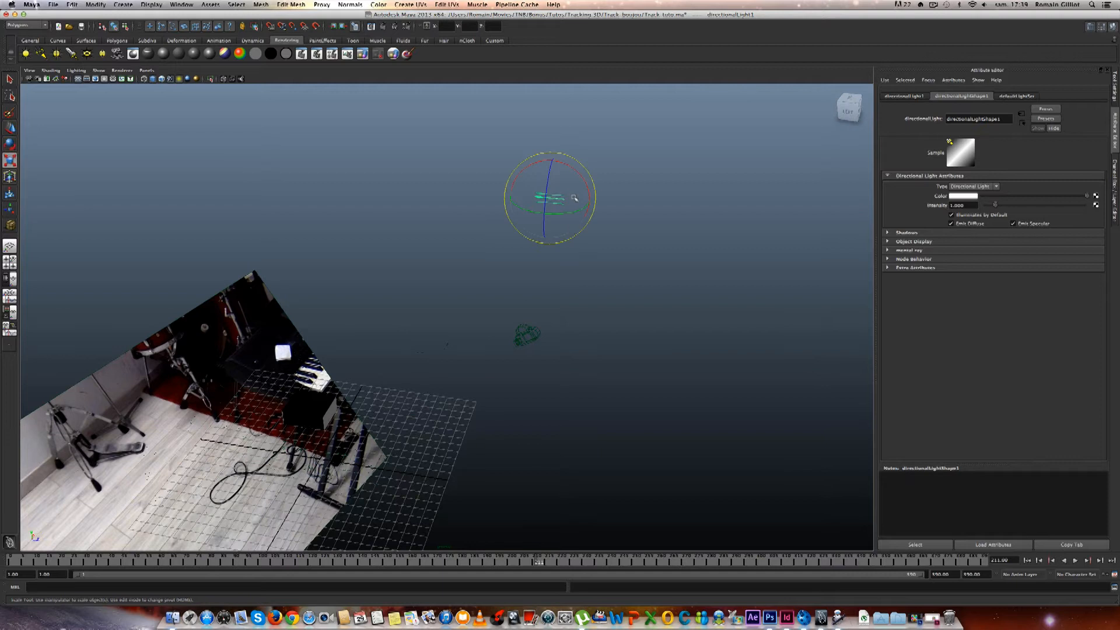
left_click_drag(585, 179, 547, 164)
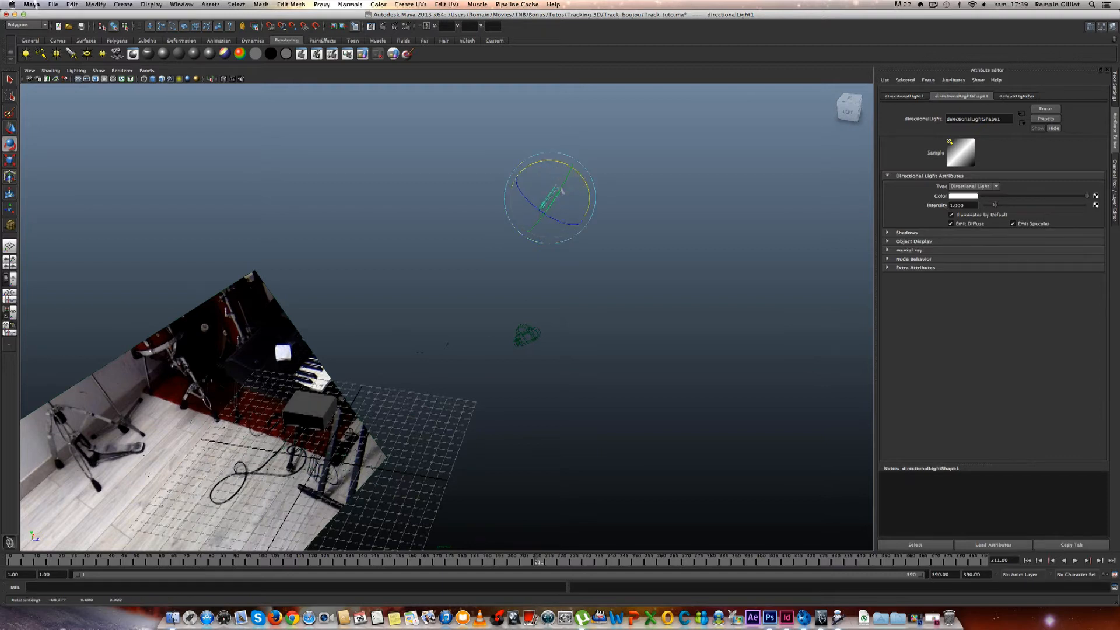
left_click_drag(480, 290, 578, 235, "alt")
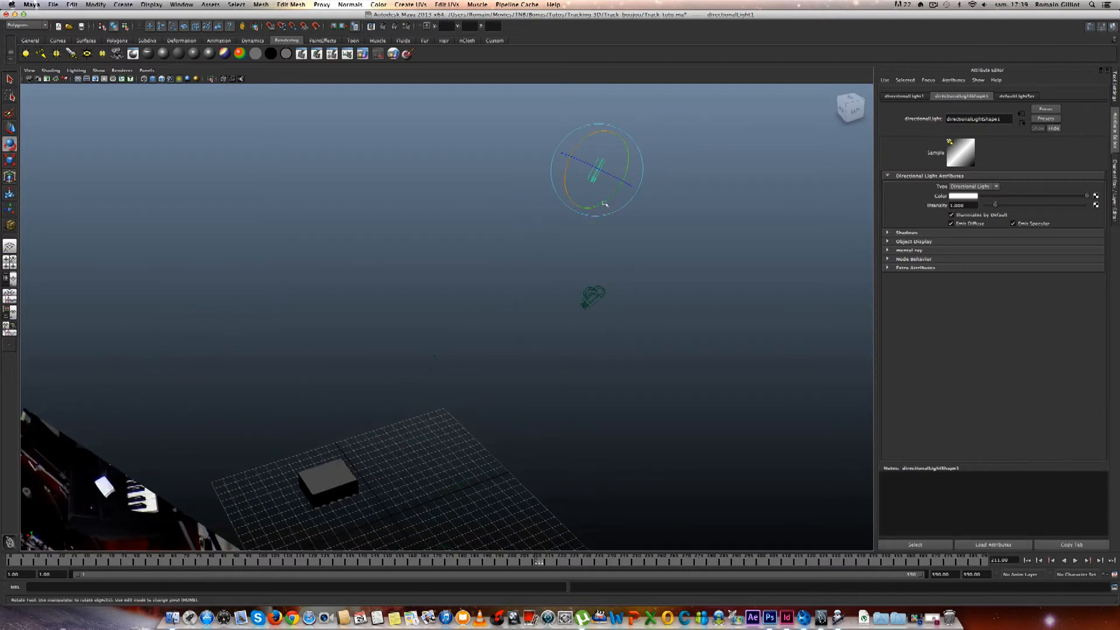
key("w")
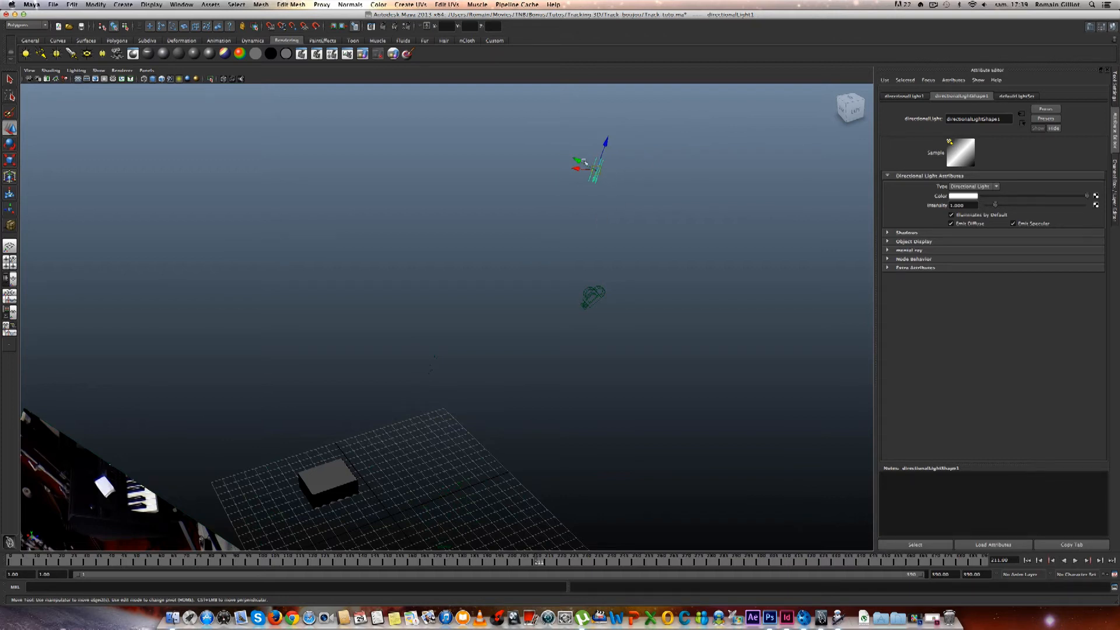
left_click_drag(635, 280, 312, 280, "alt")
left_click_drag(352, 175, 352, 132)
key("e")
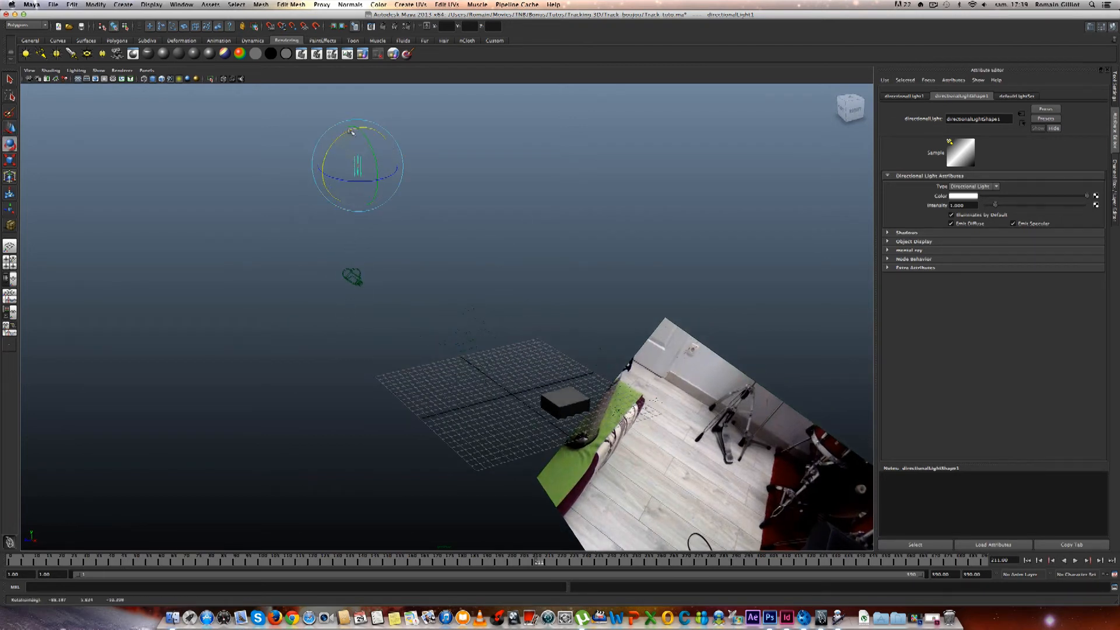
left_click_drag(359, 257, 493, 254, "alt")
left_click_drag(420, 216, 463, 207)
left_click_drag(563, 350, 430, 345, "alt")
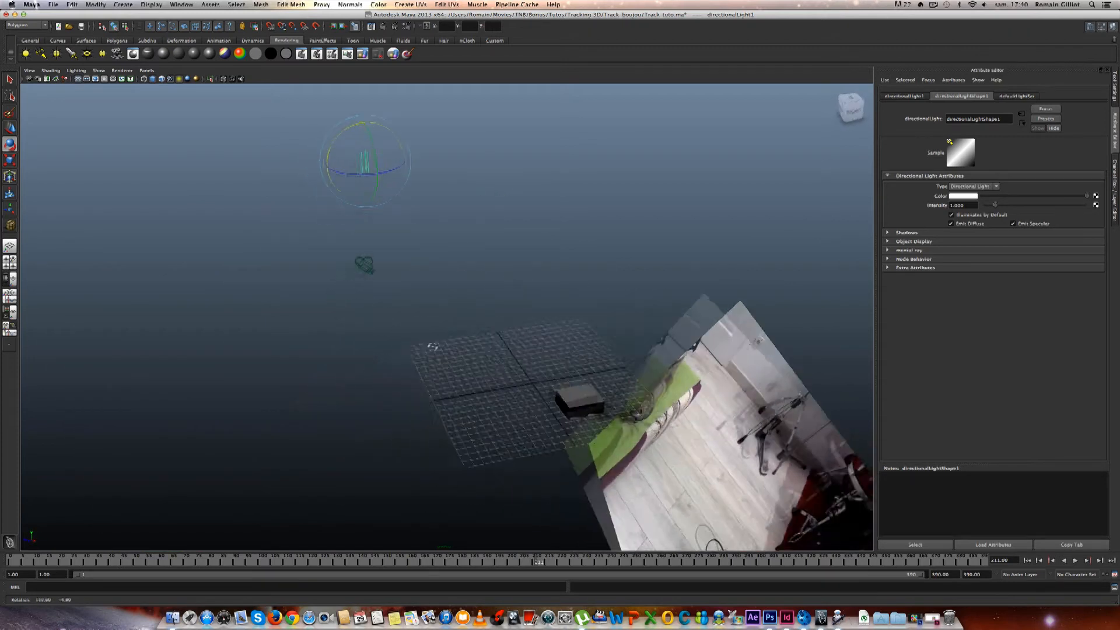
Look through Camera_1_1 to check how the directional light shades the cube.
right_click_drag(664, 405, 623, 430, "alt")
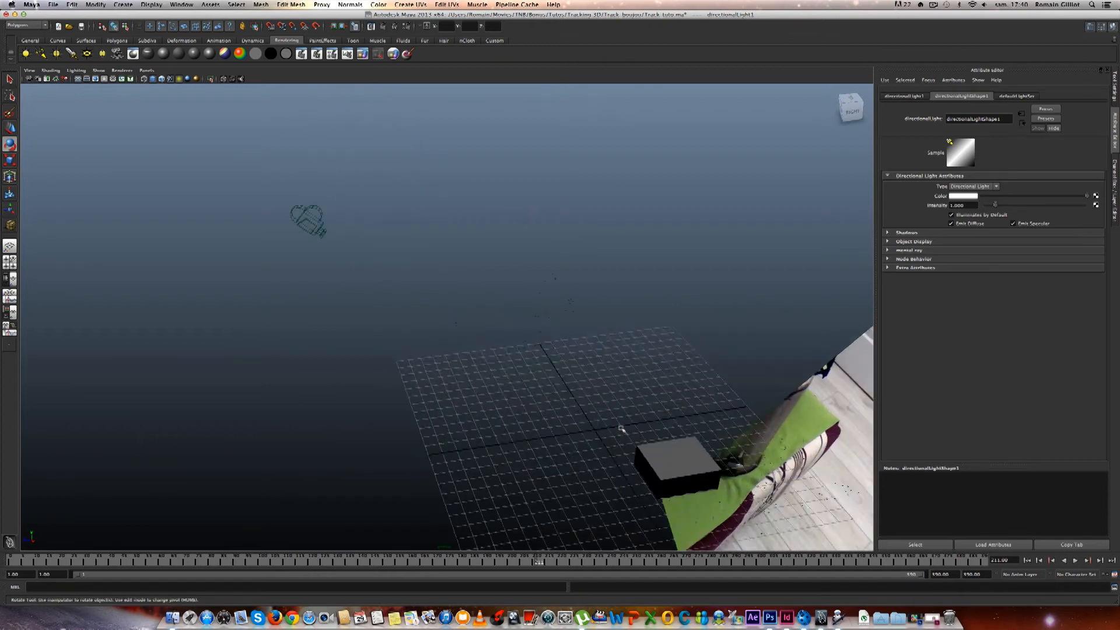
middle_click_drag(622, 430, 553, 408, "alt")
left_click(147, 71)
mouse_move(178, 80)
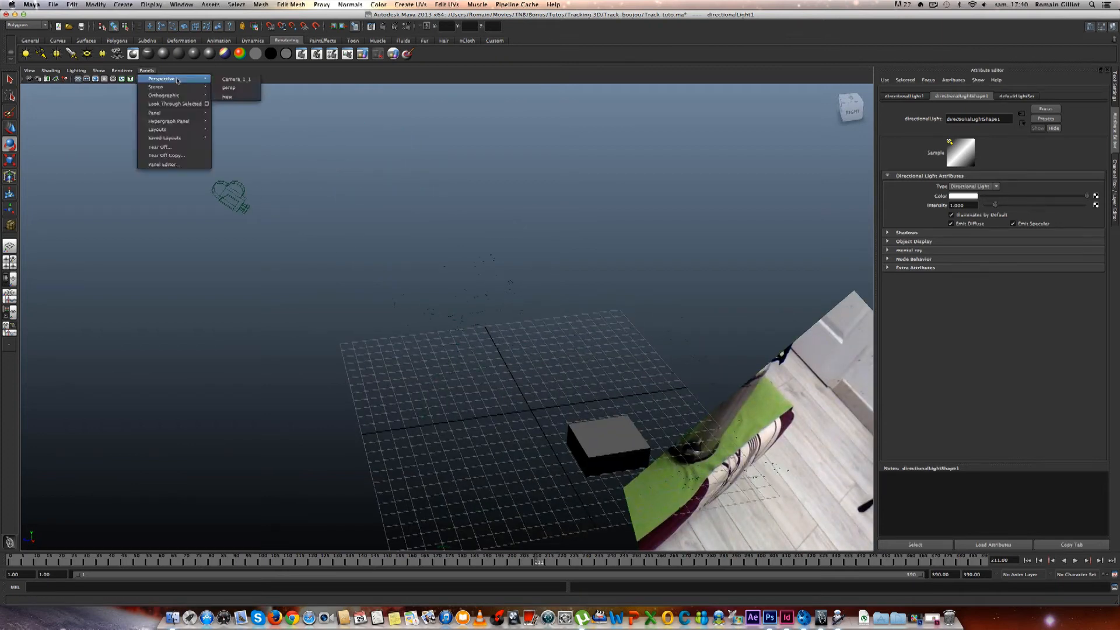
left_click(243, 88)
left_click(149, 70)
left_click(237, 81)
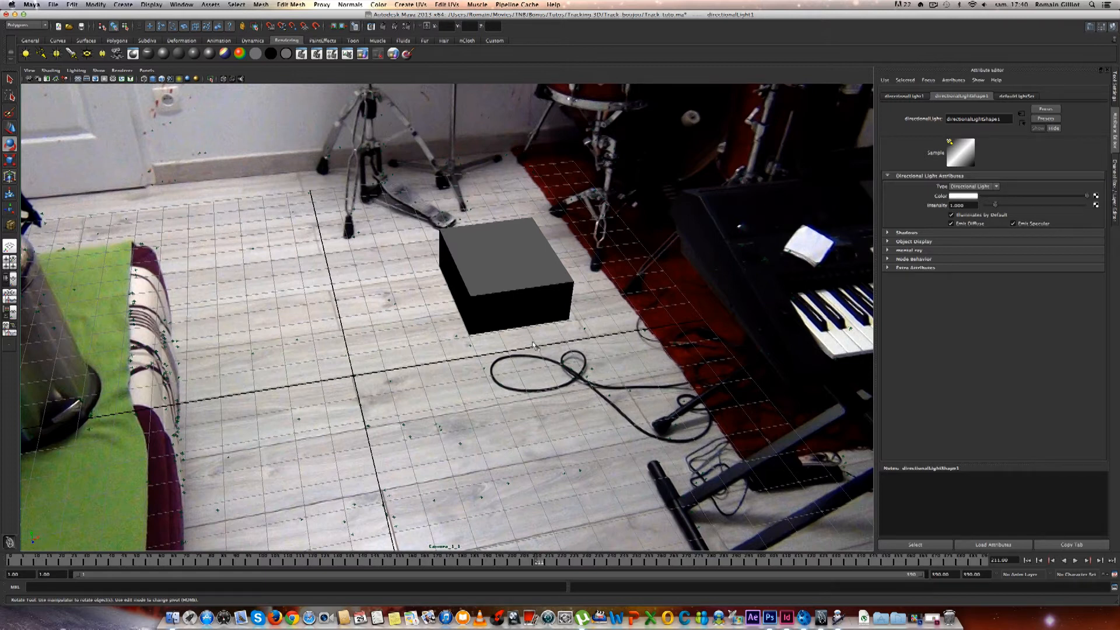
left_click(147, 70)
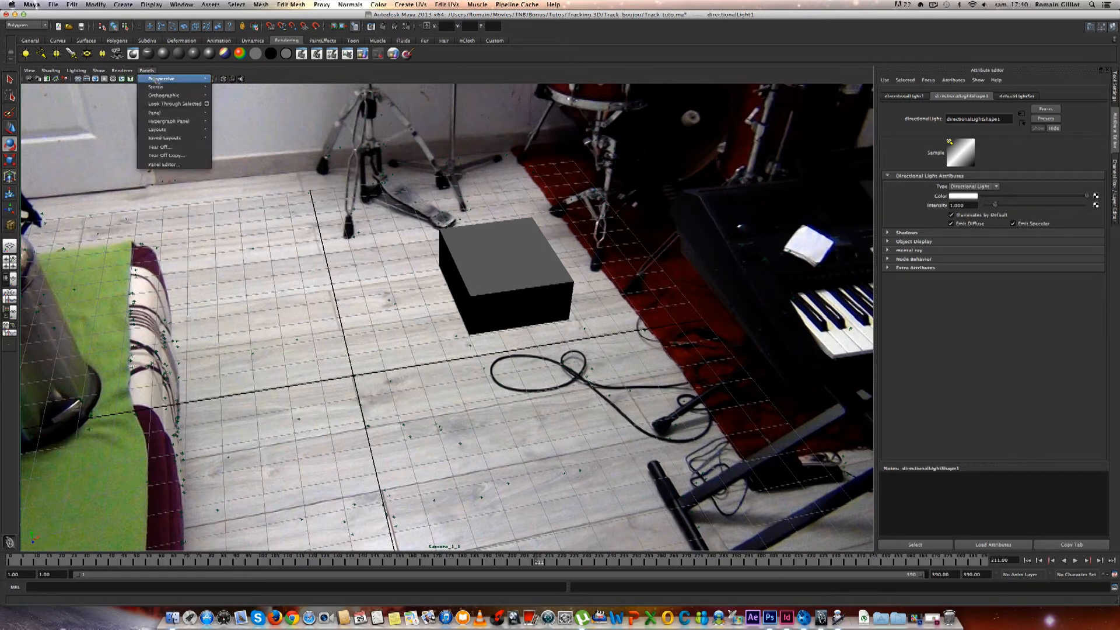
mouse_move(187, 78)
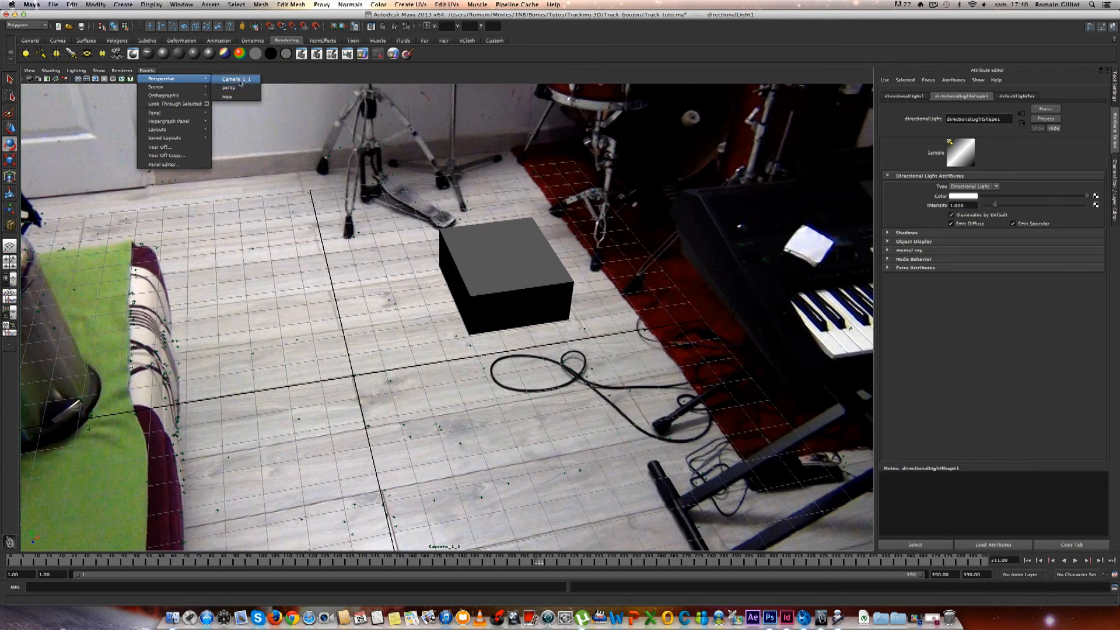
left_click(237, 80)
Return to the persp view and raise the directional light's intensity, trying 2 before settling on 1.7.
left_click(143, 71)
mouse_move(187, 78)
left_click(224, 85)
mouse_move(348, 348)
left_mouse_down("alt")
mouse_move(312, 340)
mouse_move(330, 341)
left_mouse_up("alt")
left_click_drag(969, 205, 915, 199)
type("2")
key("Return")
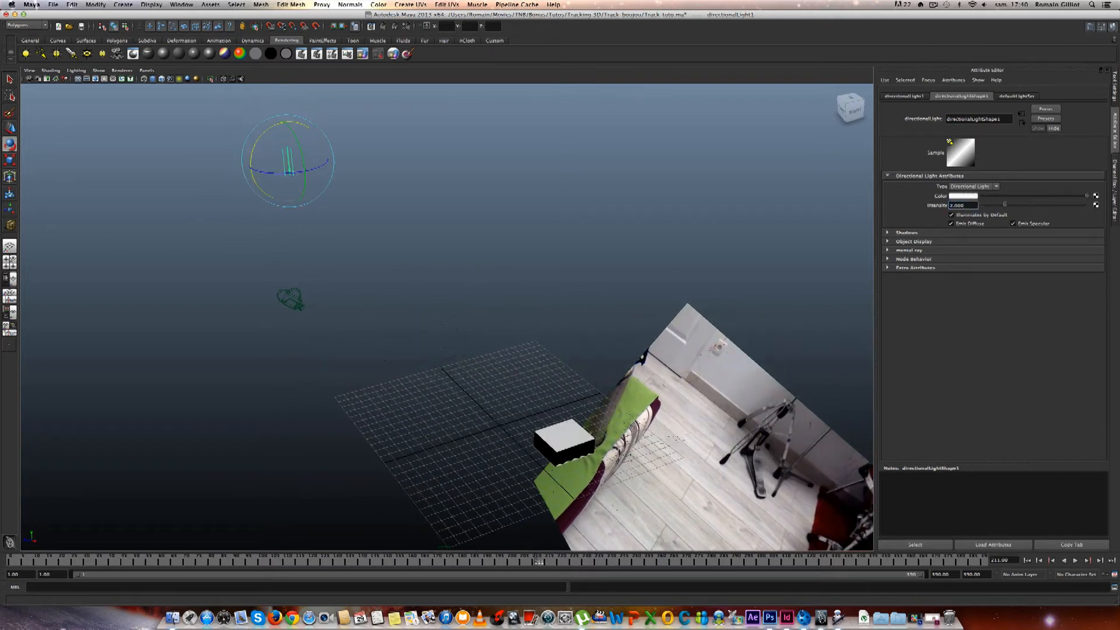
type("1.7")
key("Return")
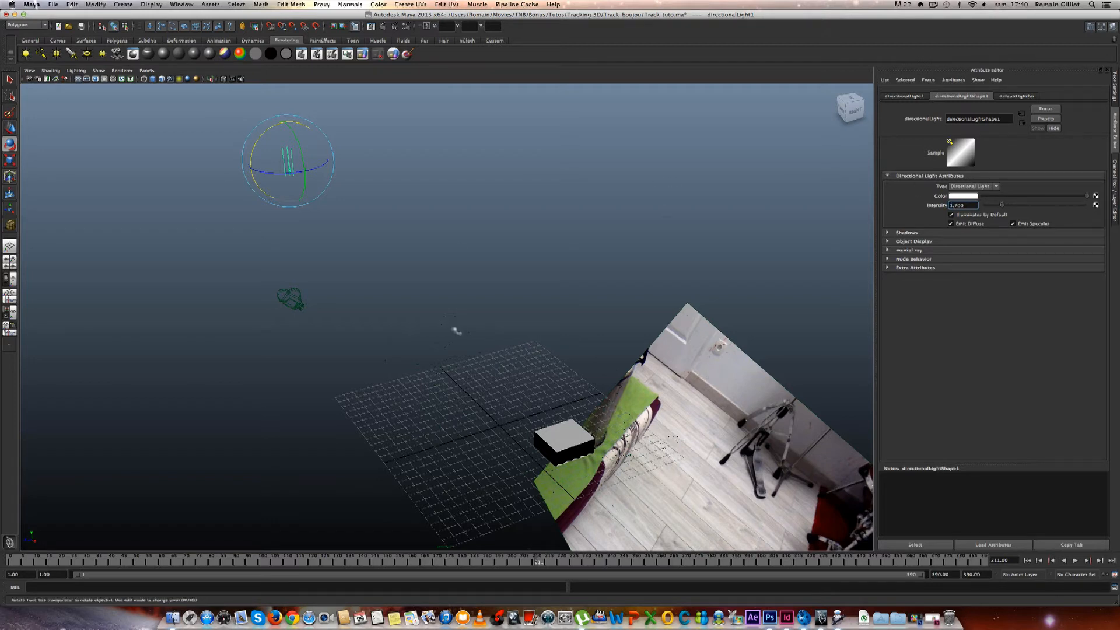
Duplicate the directional light, place the copy lower beyond the green sofa side of the set and turn it nearly horizontal.
left_click_drag(333, 277, 375, 279, "alt")
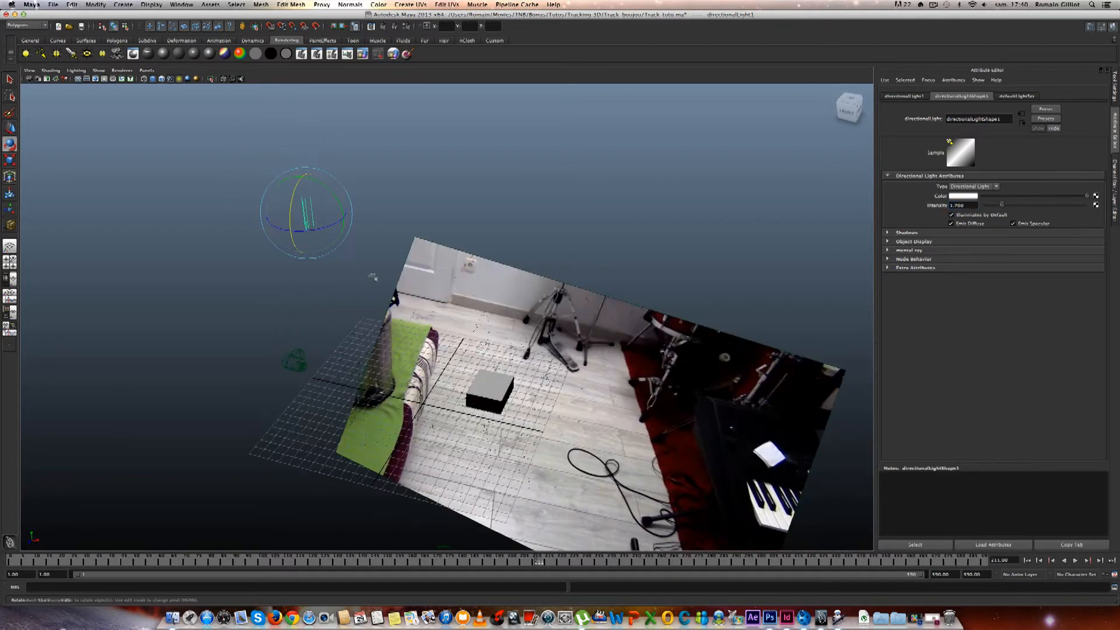
key("w")
key("super+d")
left_click_drag(331, 216, 425, 226)
left_click_drag(495, 352, 460, 304, "alt")
left_click_drag(496, 266, 262, 333)
key("e")
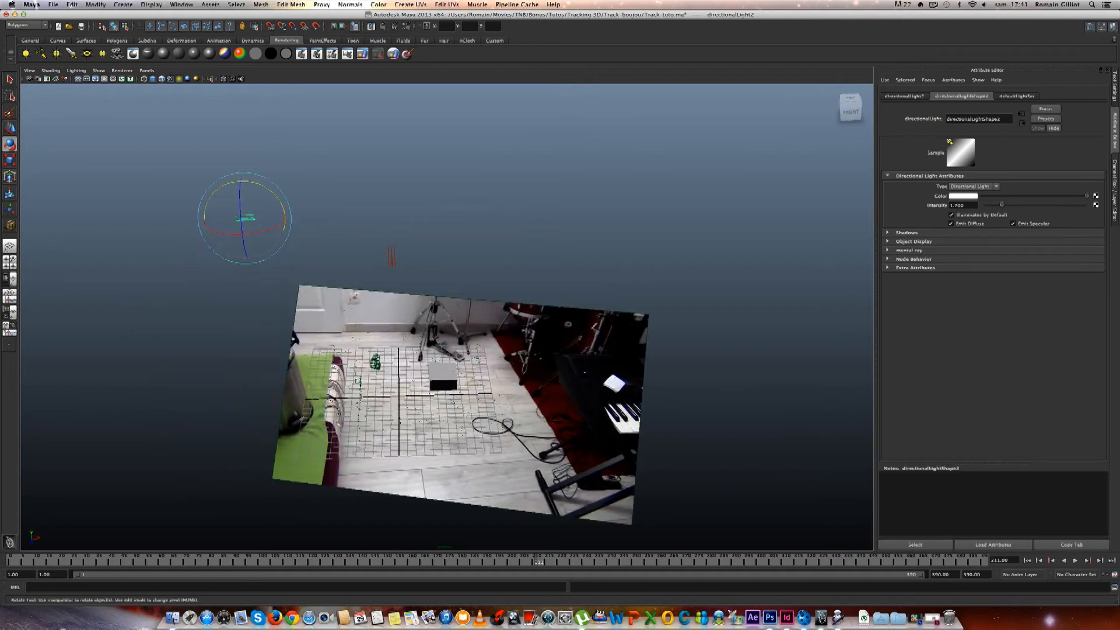
key("w")
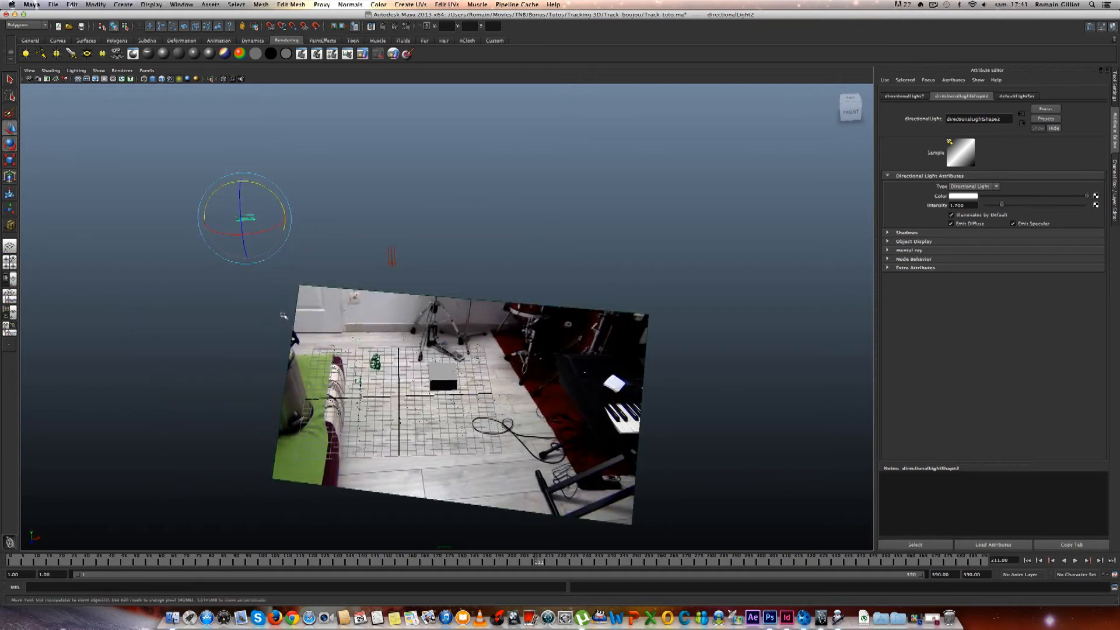
left_click_drag(244, 193, 252, 269)
Set the second directional light's intensity to 0.4.
double_click(962, 205)
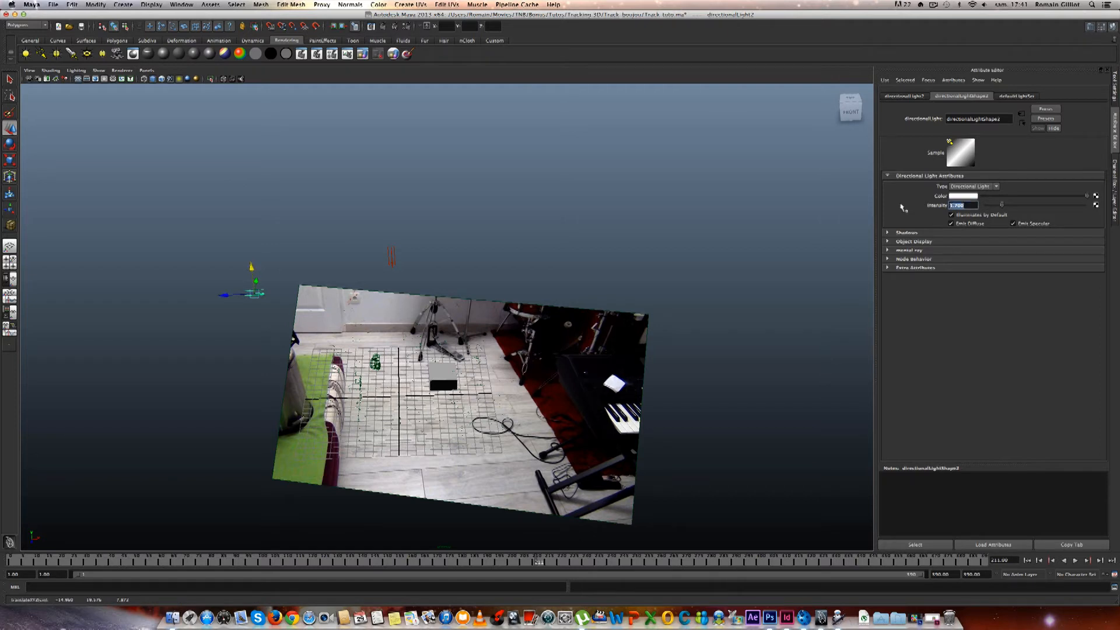
type("400")
key("Return")
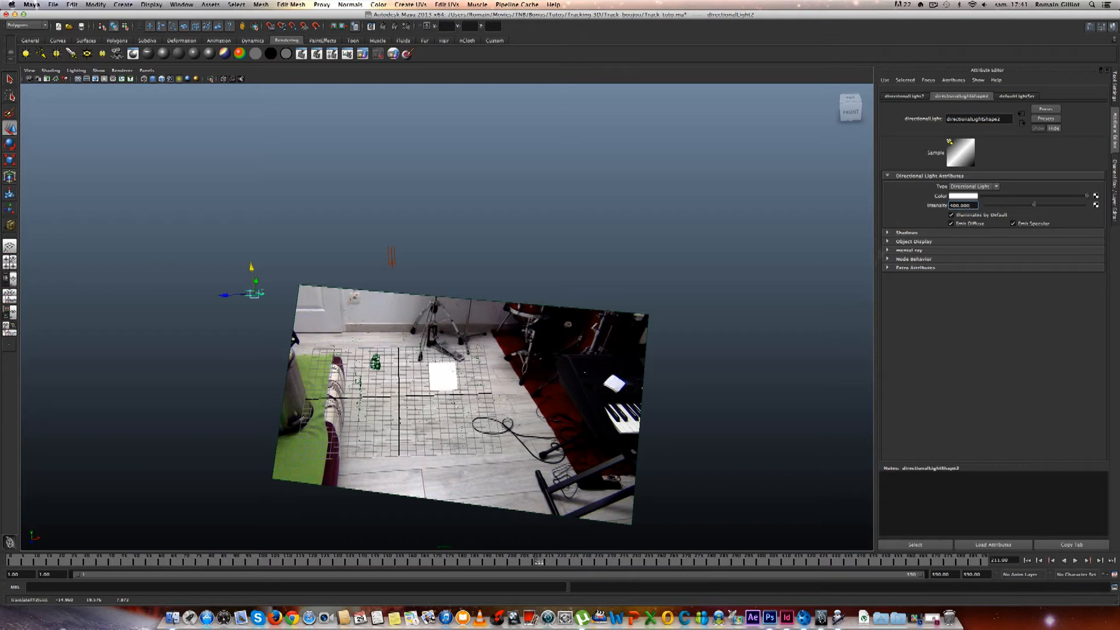
double_click(962, 206)
type("0")
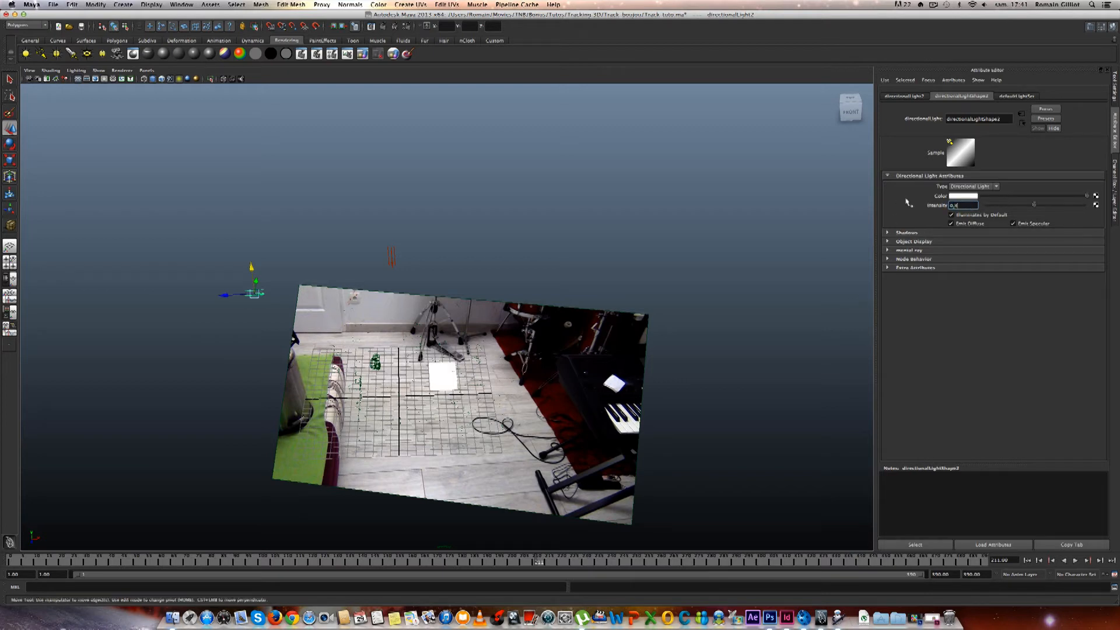
type(".1")
key("Return")
Duplicate the second directional light, move the copy to the opposite side near the keyboard and rotate it to a new angle.
left_click_drag(455, 327, 411, 418, "alt")
key("ctrl+d")
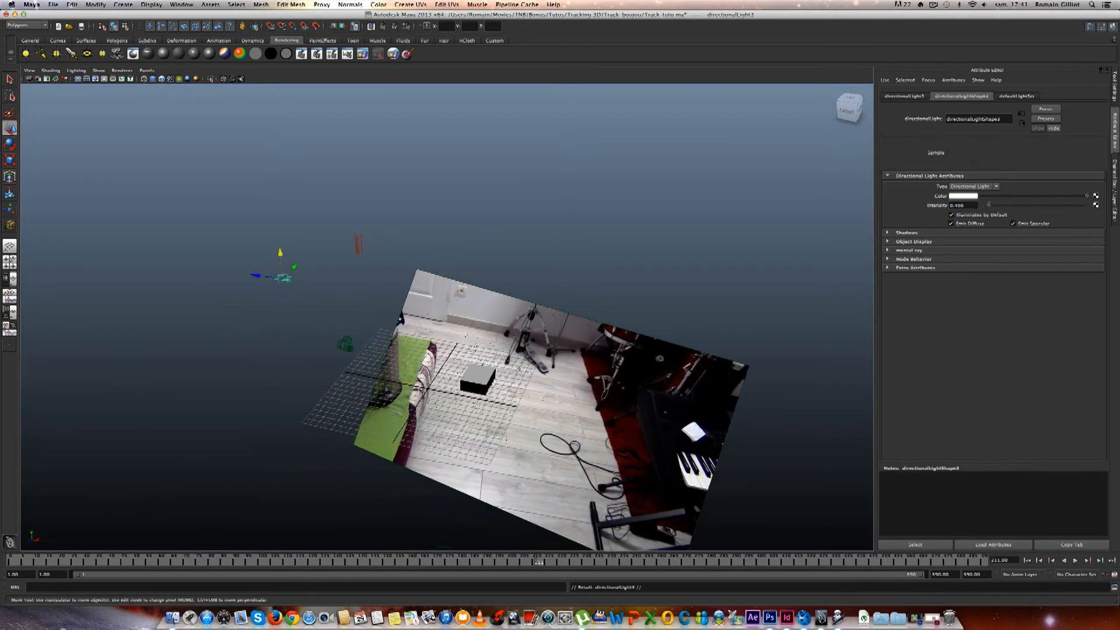
middle_click_drag(262, 277, 671, 394)
key("e")
left_click_drag(708, 354, 721, 299)
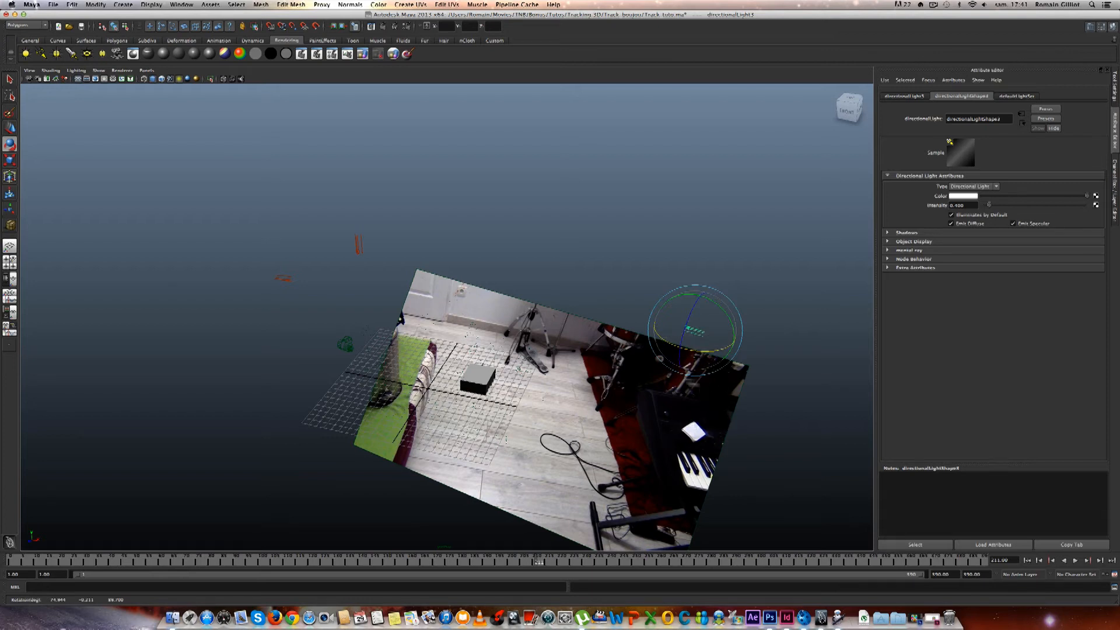
Set the third directional light's intensity to 0.5 and save the scene.
left_click(959, 206)
type("5")
left_click_drag(660, 359, 509, 450, "alt")
key("super+s")
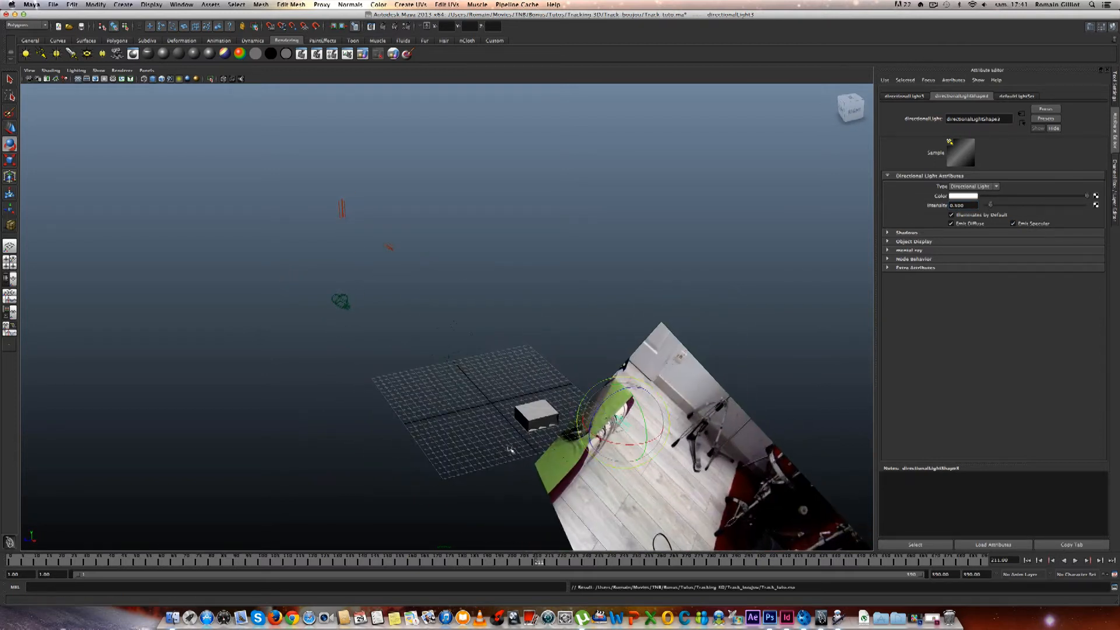
Duplicate the third directional light, move the copy toward the front of the set on the keyboard side and rotate it to a new angle.
key("super+d")
key("w")
left_click_drag(600, 429, 366, 465)
middle_click_drag(388, 463, 425, 466, "alt")
left_click_drag(469, 501, 554, 403)
key("e")
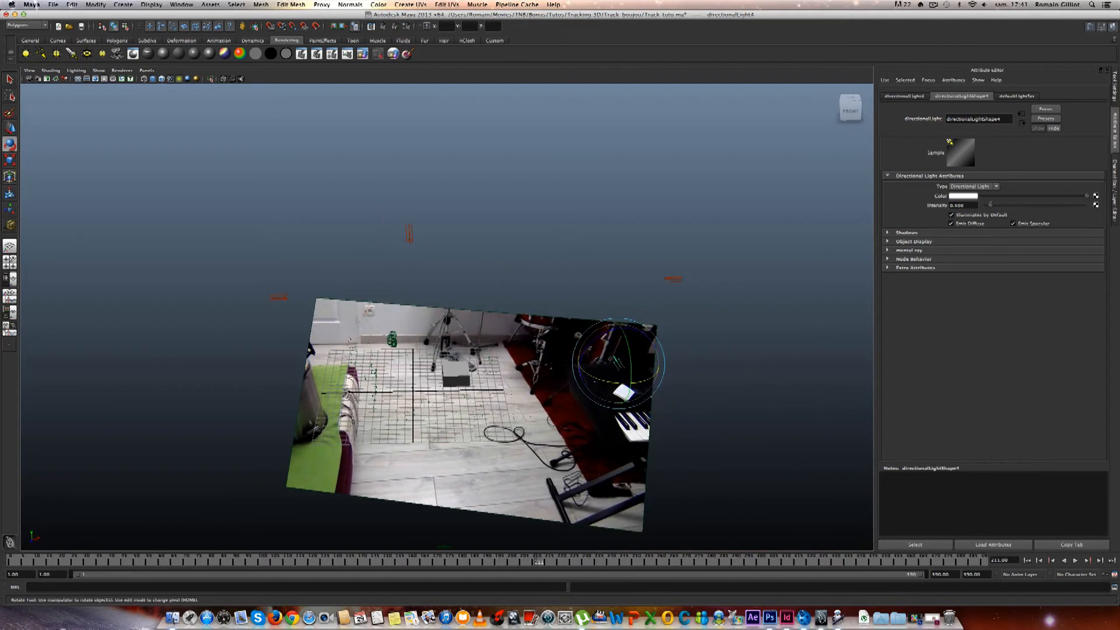
key("w")
left_click_drag(508, 435, 546, 413, "alt")
key("e")
left_click_drag(458, 447, 512, 452, "alt")
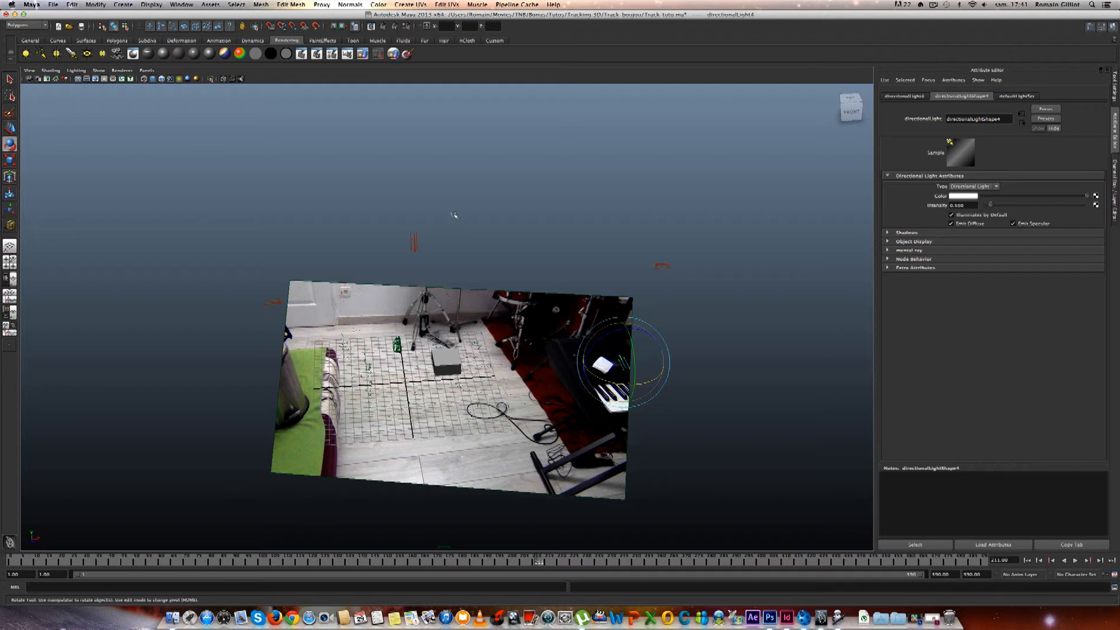
Look through the tracked camera Camera_1_1 and play back the shot.
left_click(147, 70)
mouse_move(166, 78)
left_click(237, 79)
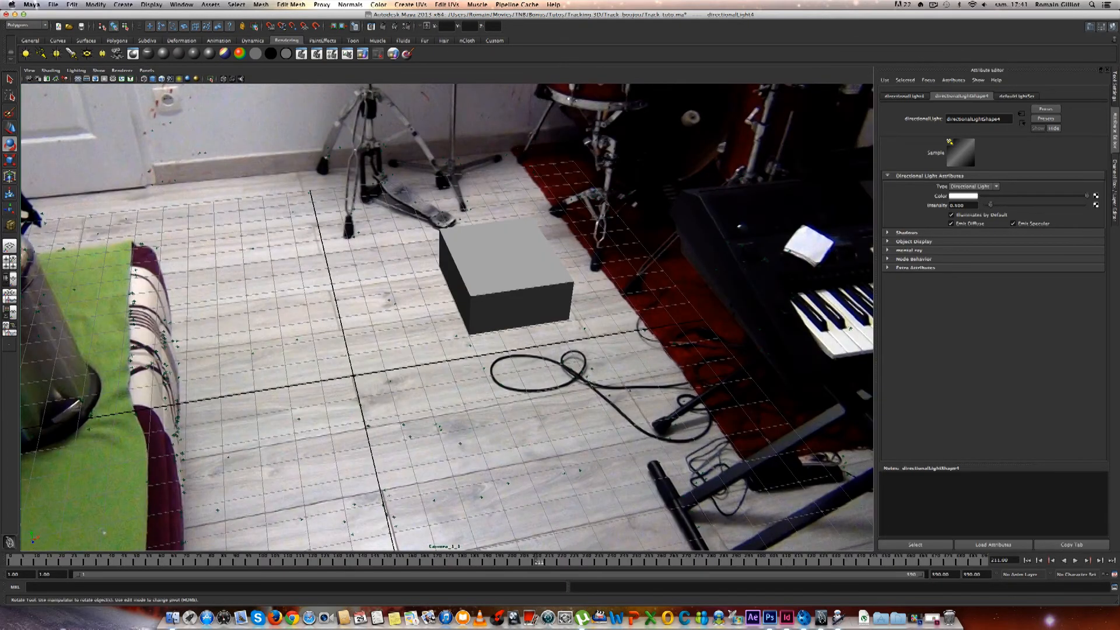
key("alt+v")
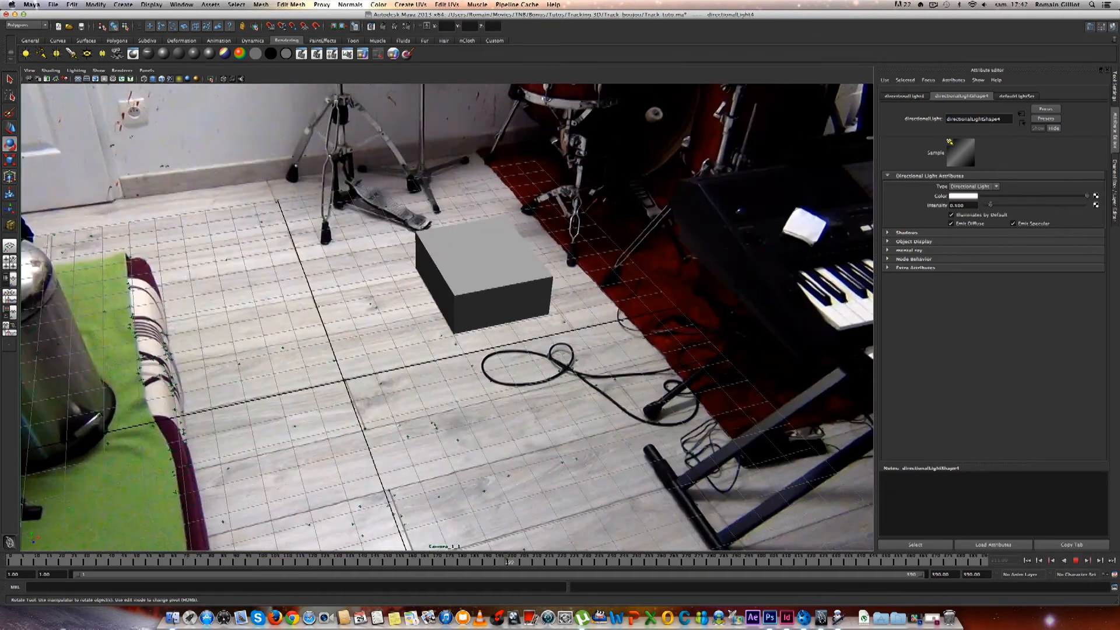
Go to a later frame and move the cube across the floor to the sofa side of the grid's centre line.
mouse_move(509, 563)
left_mouse_down()
mouse_move(985, 570)
mouse_move(724, 574)
left_mouse_up()
key("w")
left_click(672, 320)
left_click_drag(716, 304, 461, 278)
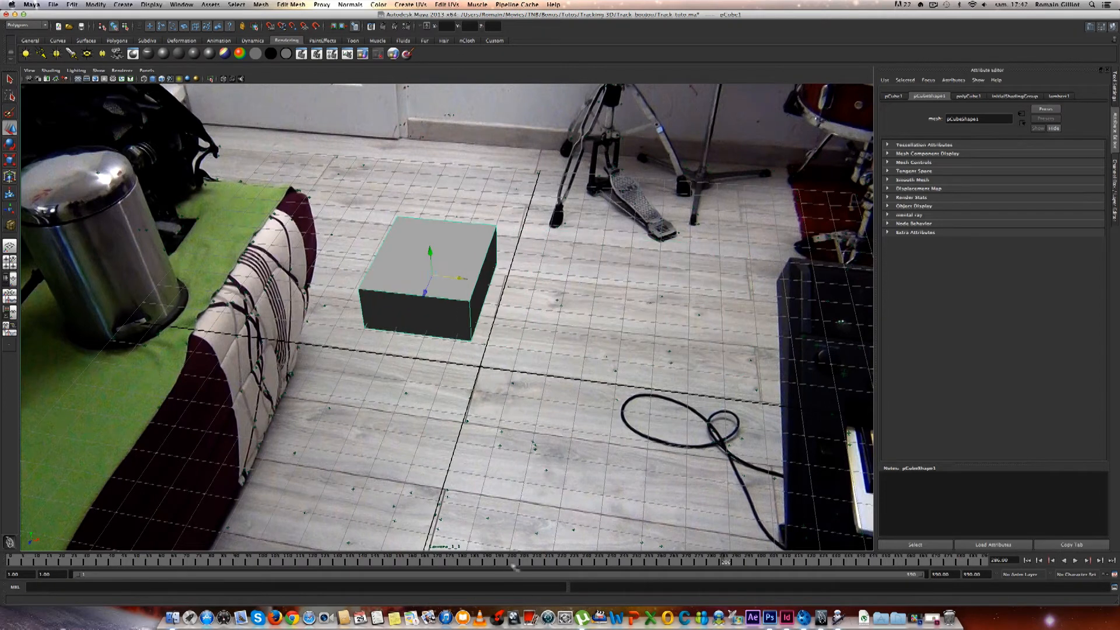
Play and scrub through several parts of the shot to check how the moved cube sticks to the floor.
key("alt+v")
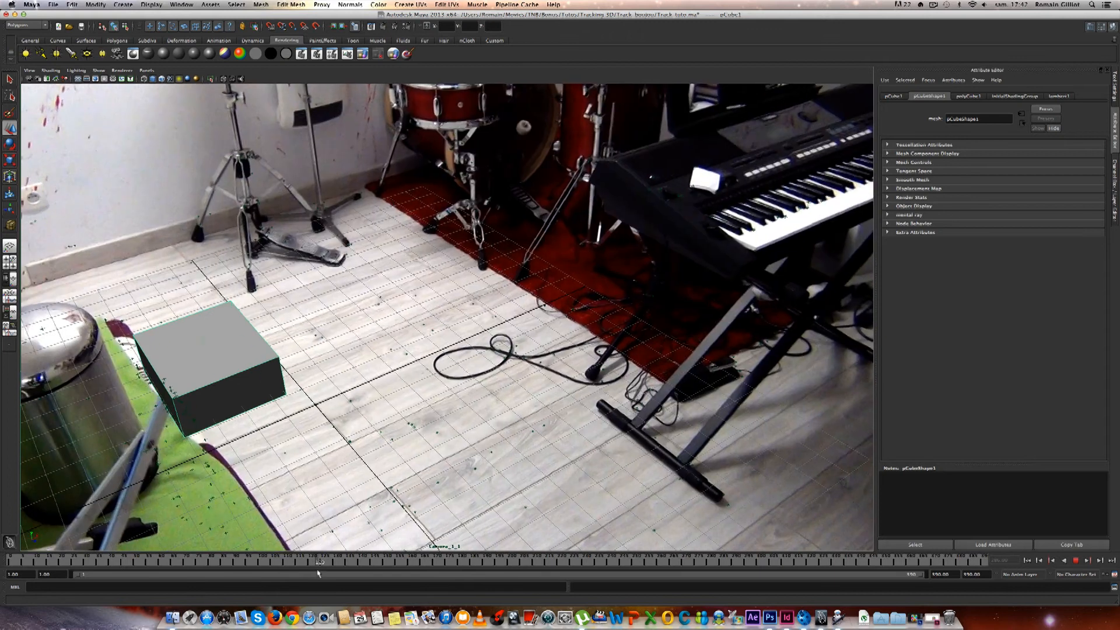
key("Escape")
left_click(284, 564)
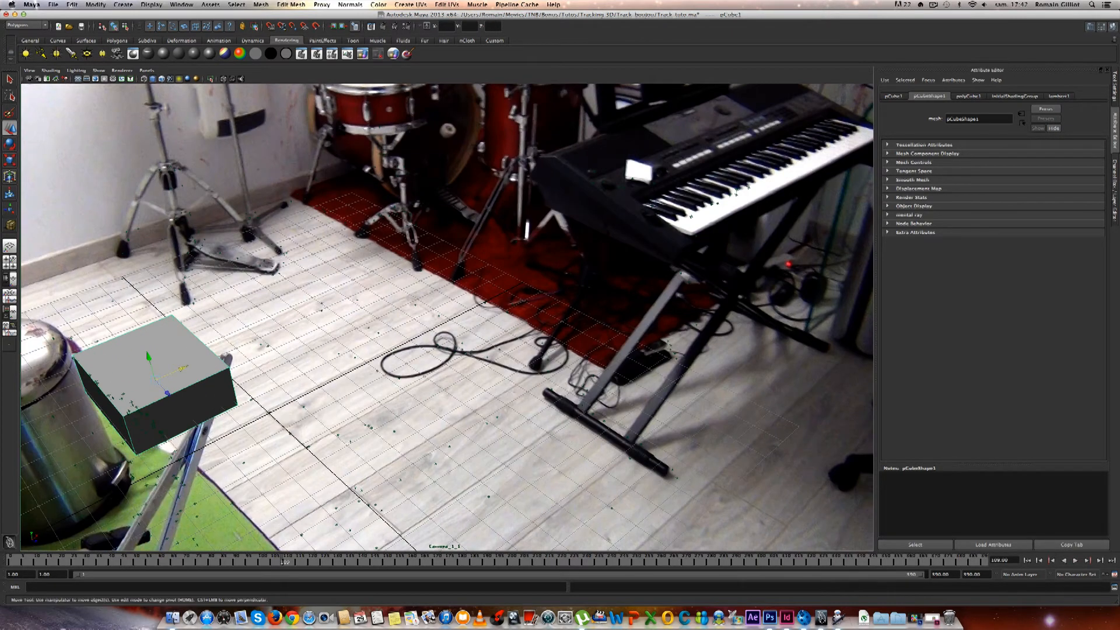
key("alt+v")
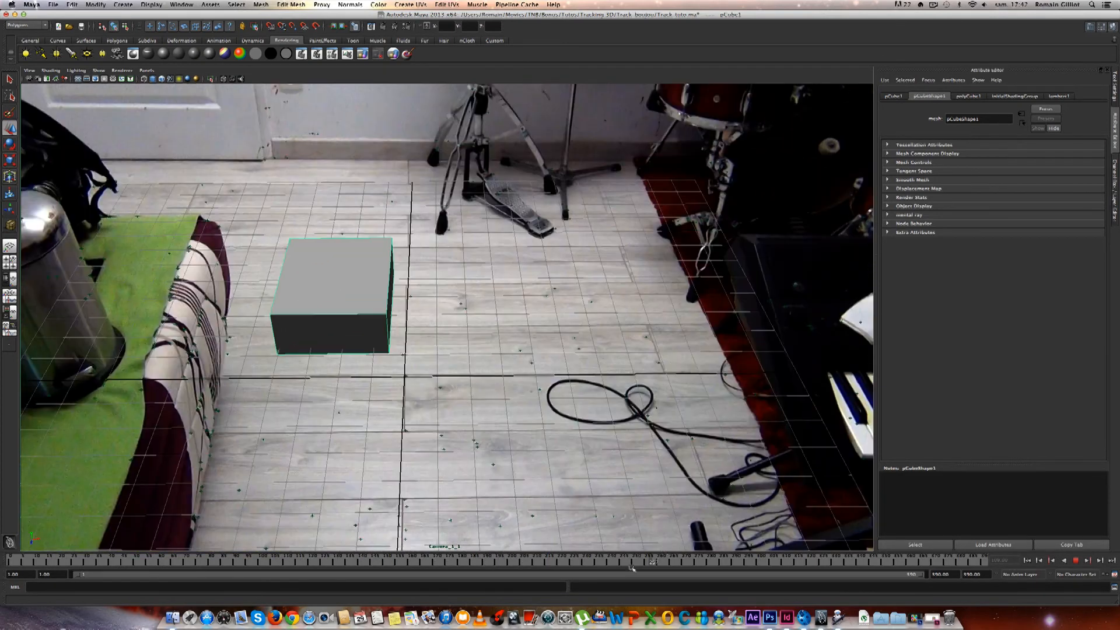
key("alt+v")
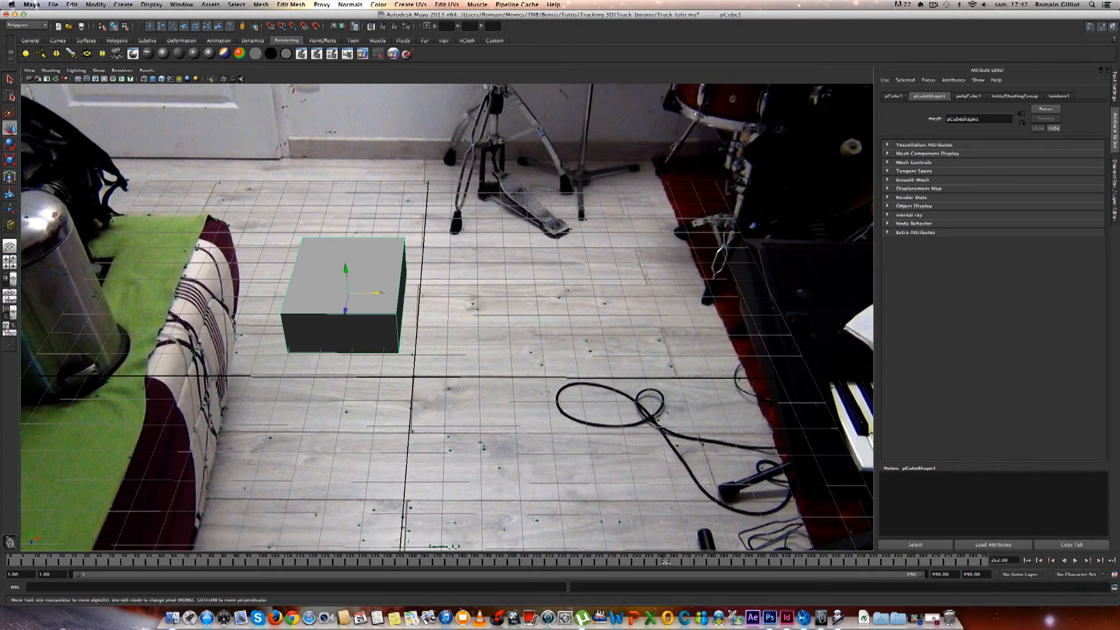
key("alt+v")
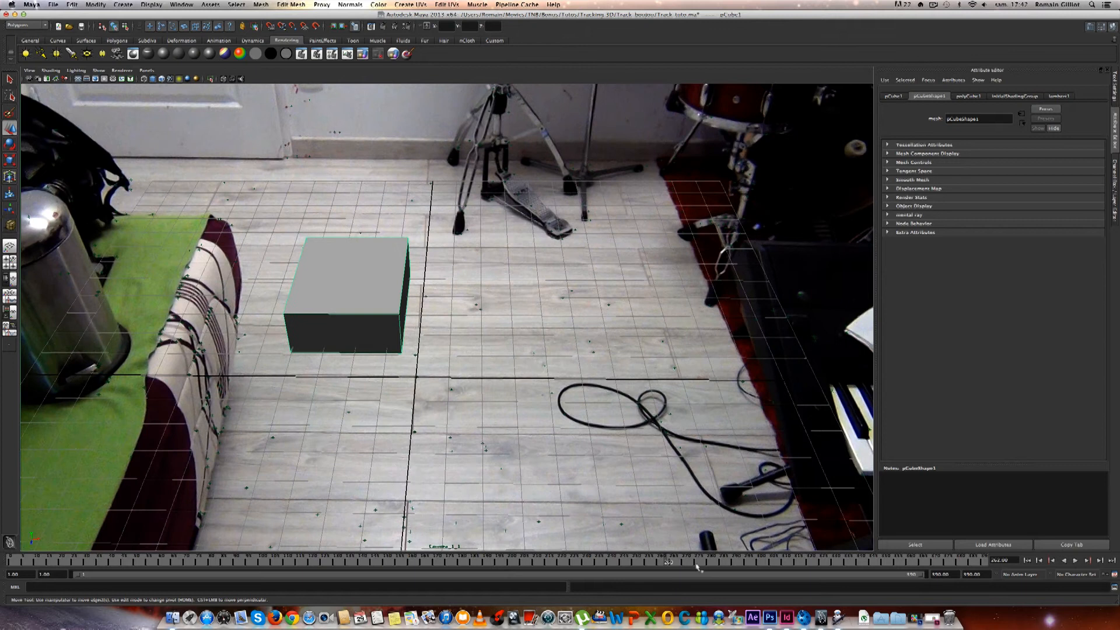
key("alt+v")
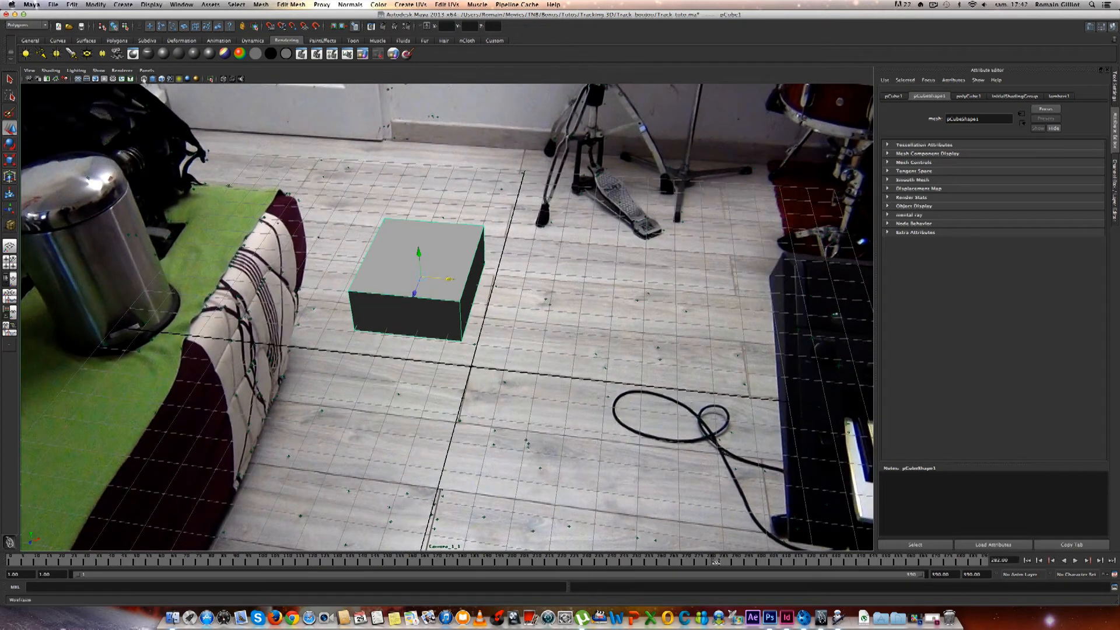
Open the render settings and set the renderer to mental ray.
left_click(406, 26)
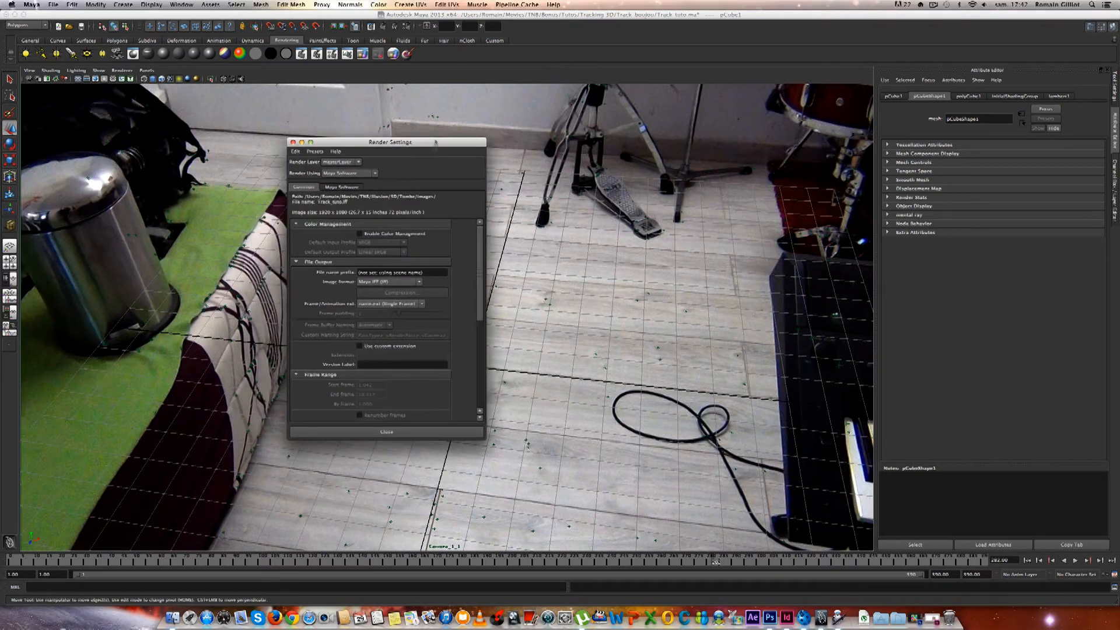
left_click(345, 173)
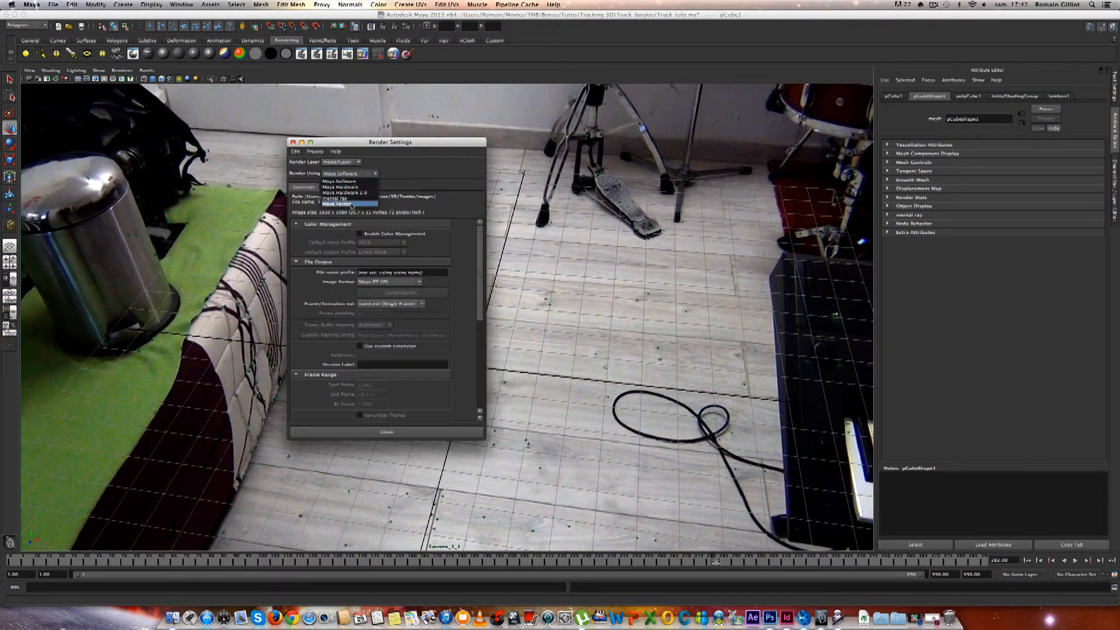
left_click(336, 199)
Enable Final Gathering and Ambient Occlusion in the mental ray indirect lighting settings and close the render settings.
left_click(338, 188)
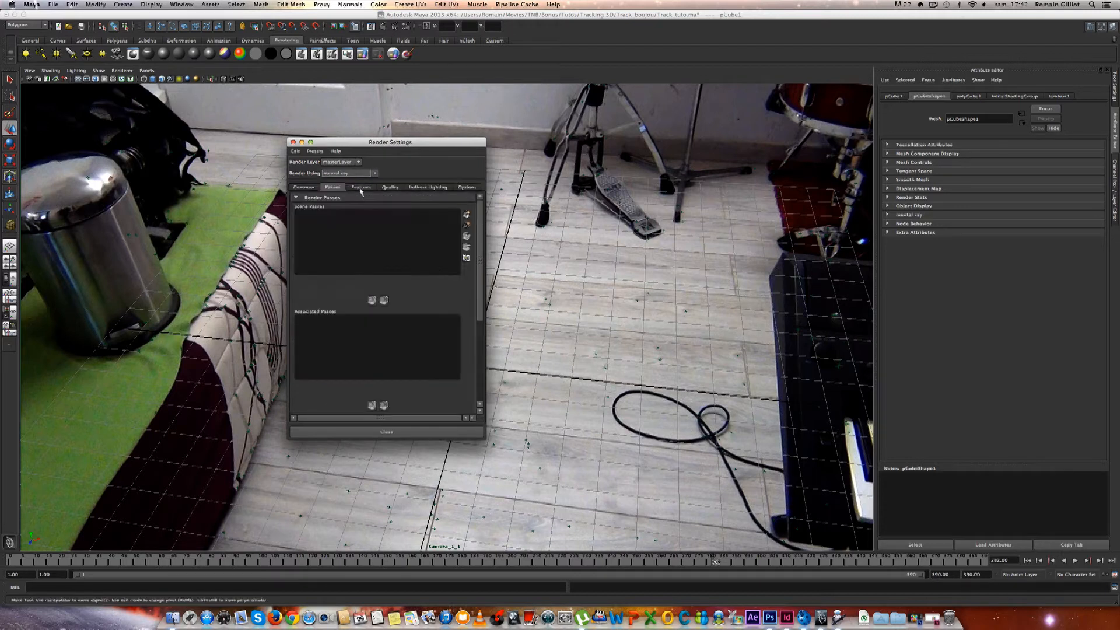
left_click(395, 188)
left_click(427, 188)
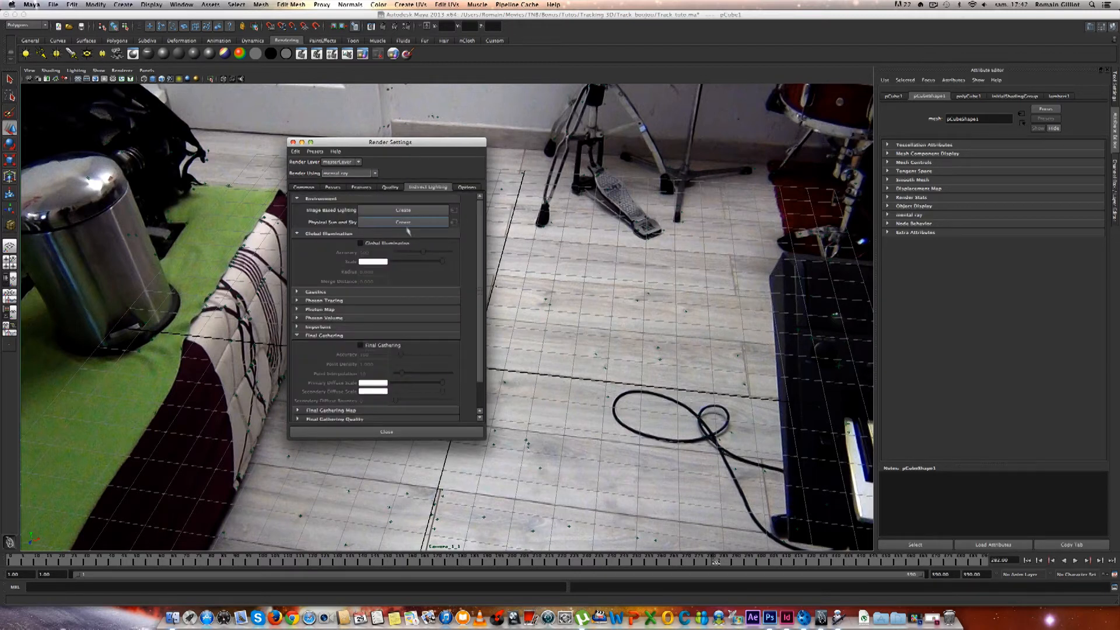
left_click(362, 346)
scroll(483, 328, "down", 3)
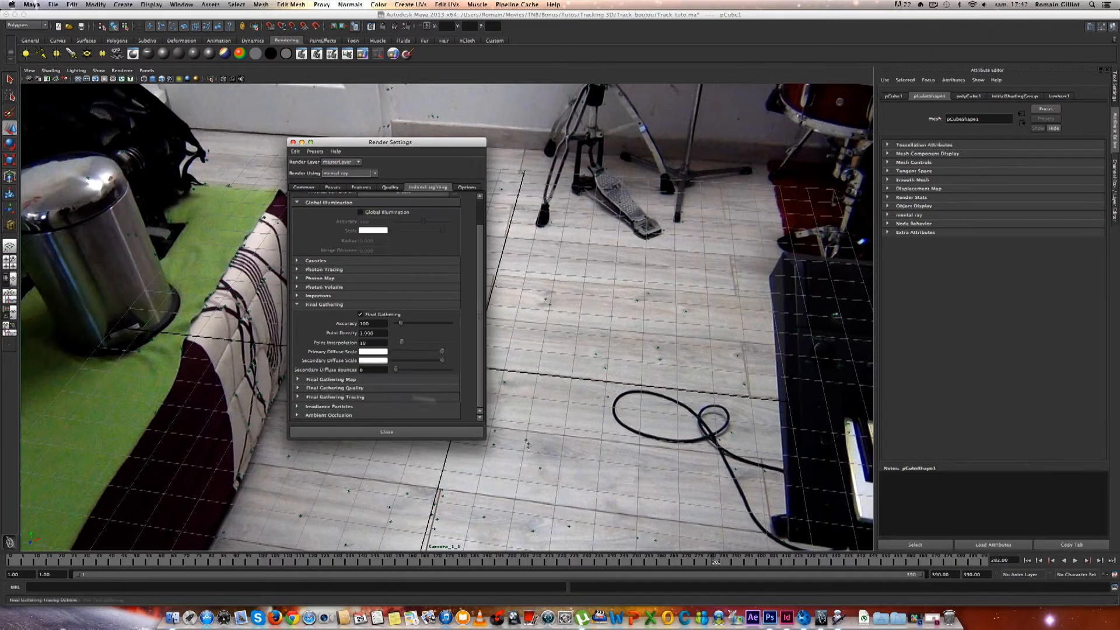
left_click(298, 415)
left_click(361, 375)
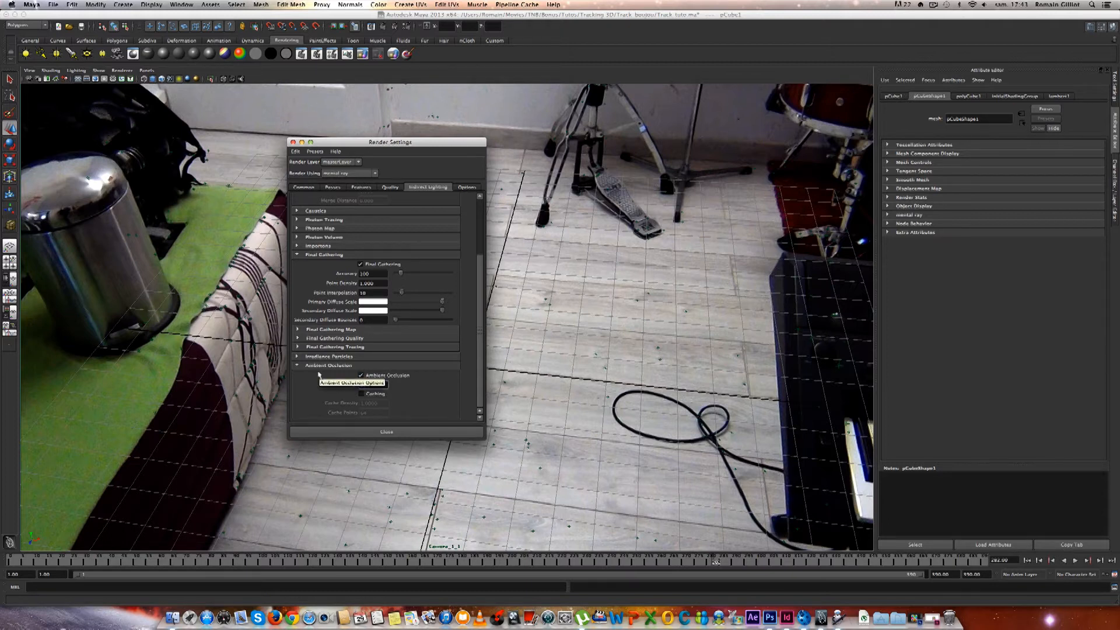
left_click(292, 142)
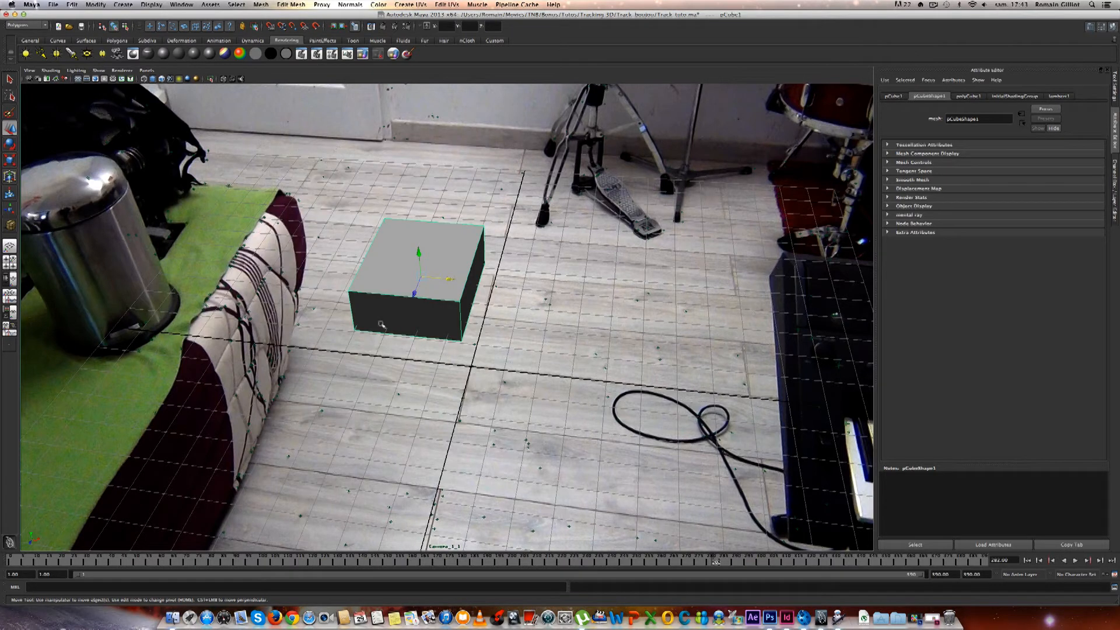
Return to the persp view and turn on ray trace shadows for the overhead directional light.
left_click(145, 71)
mouse_move(175, 79)
left_click(242, 87)
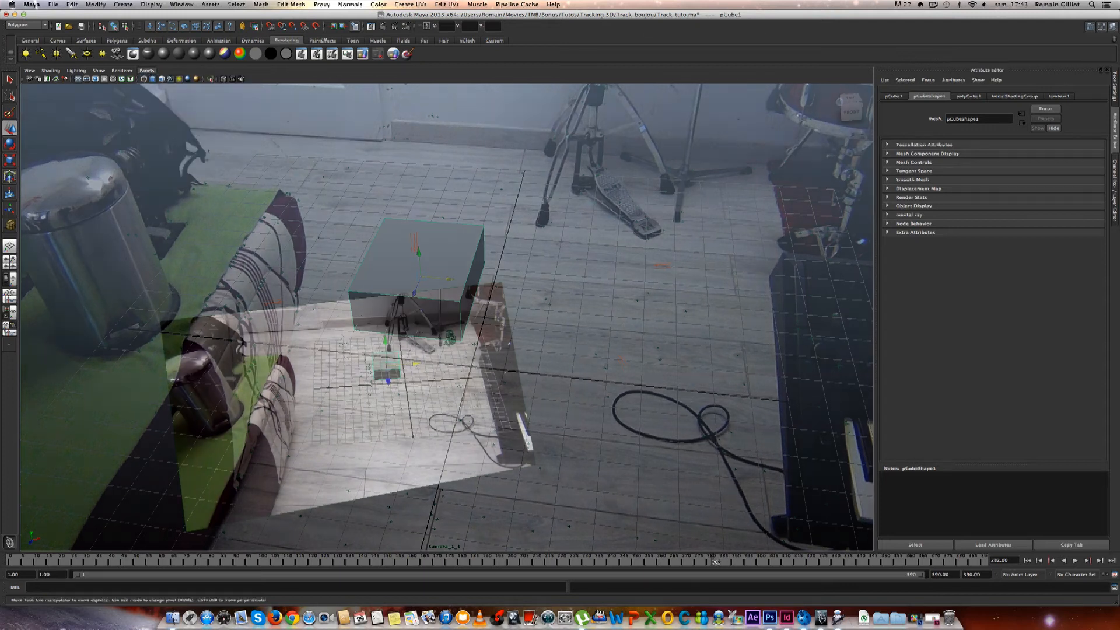
left_click_drag(452, 369, 372, 224, "alt")
left_click(371, 224)
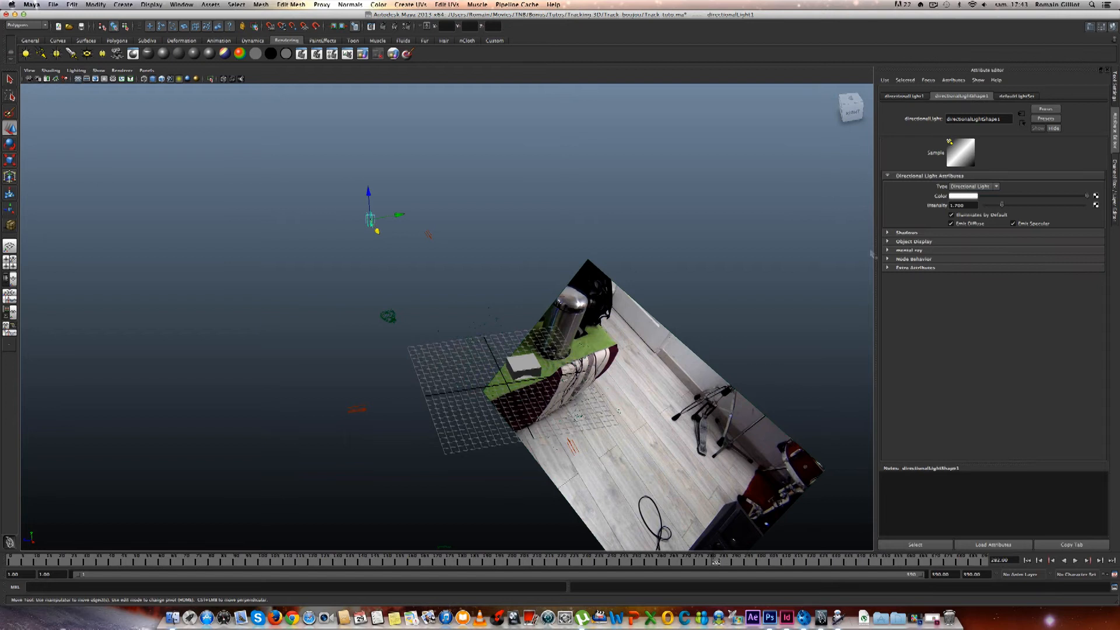
left_click(887, 233)
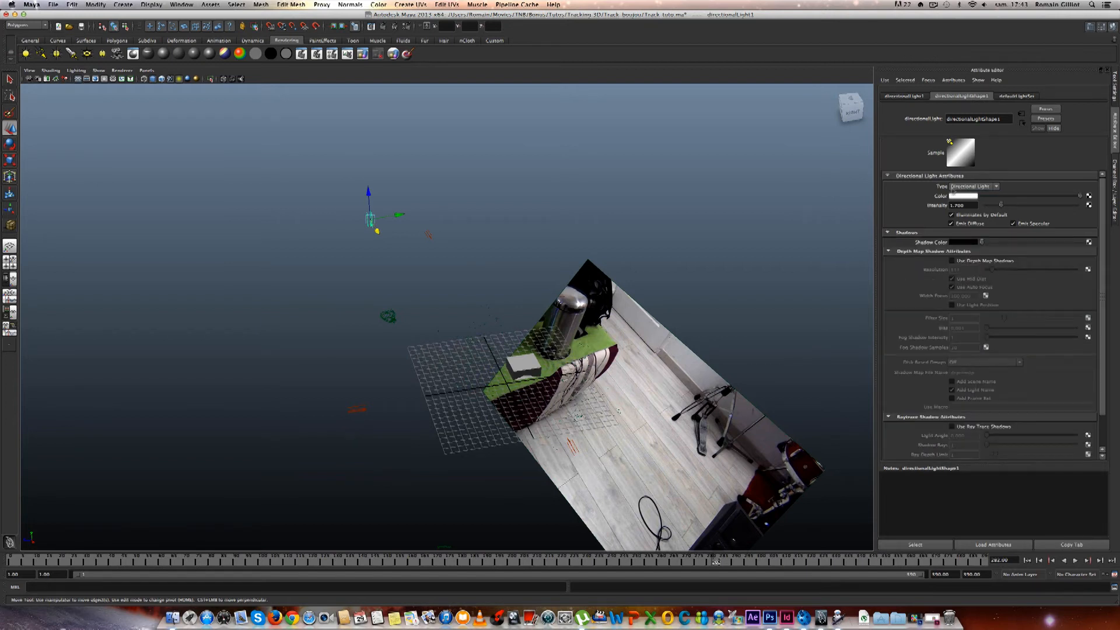
left_click(952, 426)
scroll(957, 428, "down", 2)
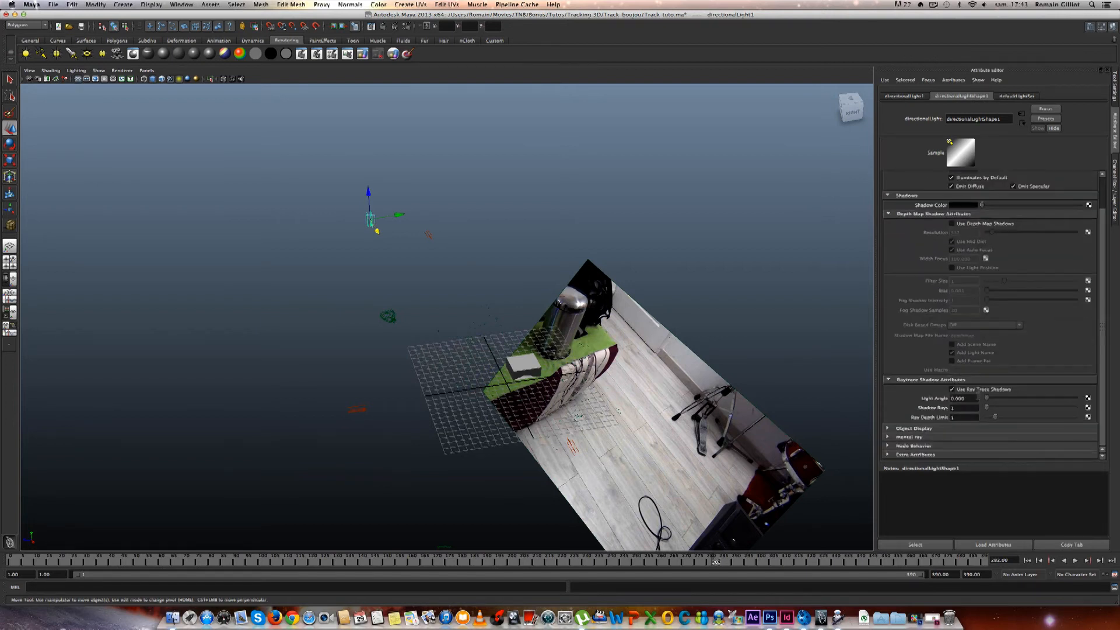
Set the overhead light's shadow light angle to 5 and raise its number of shadow rays.
left_click(958, 397)
left_click_drag(619, 411, 649, 381, "alt")
left_click(955, 400)
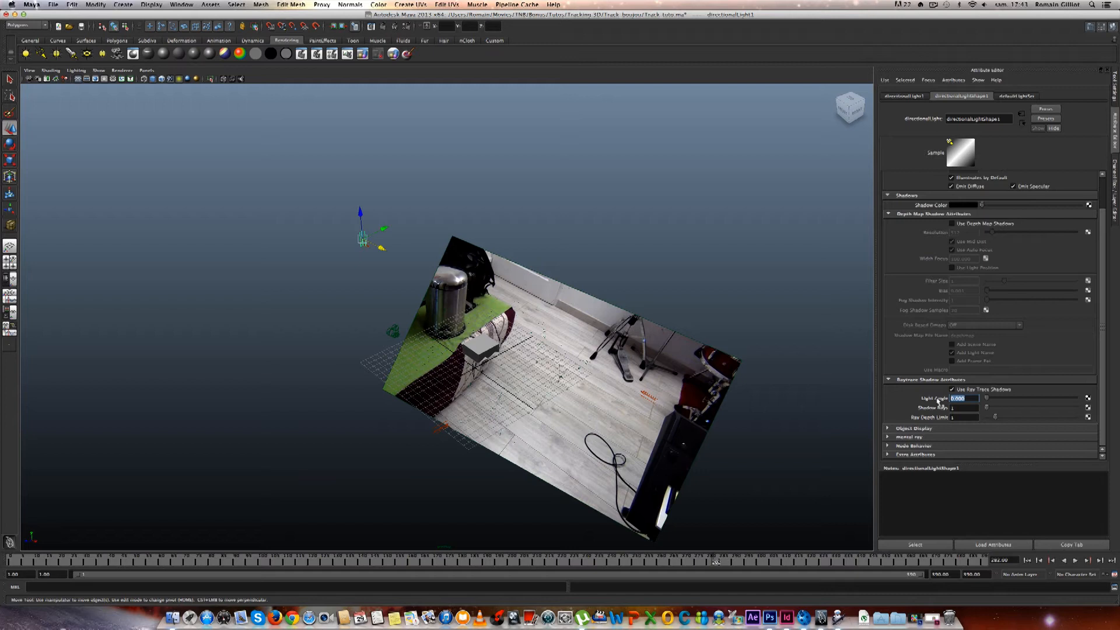
left_click_drag(546, 256, 535, 290, "alt")
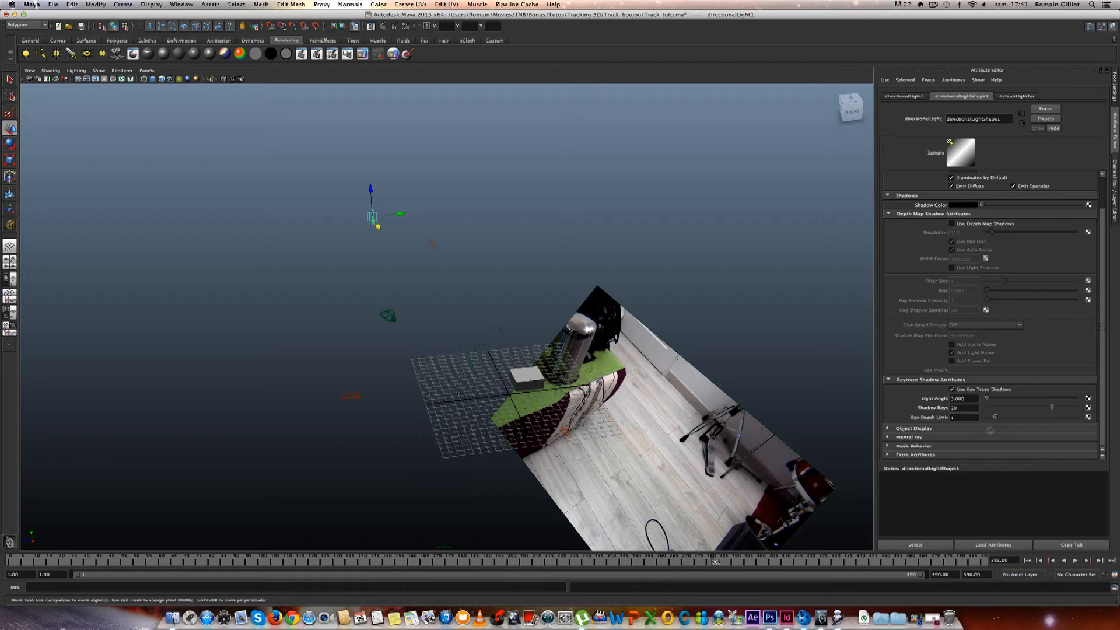
Draw a polygon plane over the whole grid as a floor for the cube.
left_click_drag(527, 492, 585, 471, "alt")
left_click(527, 482)
scroll(331, 425, "up", 3)
left_click_drag(331, 426, 607, 291, "alt")
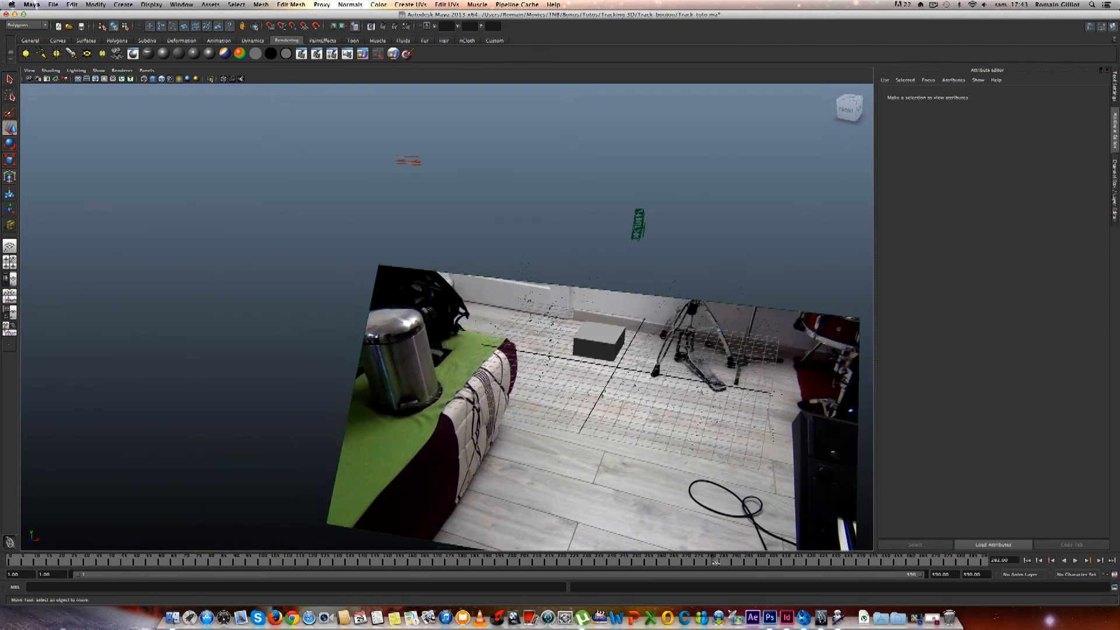
scroll(563, 389, "down", 3)
left_click_drag(595, 408, 557, 412, "alt")
scroll(493, 406, "up", 3)
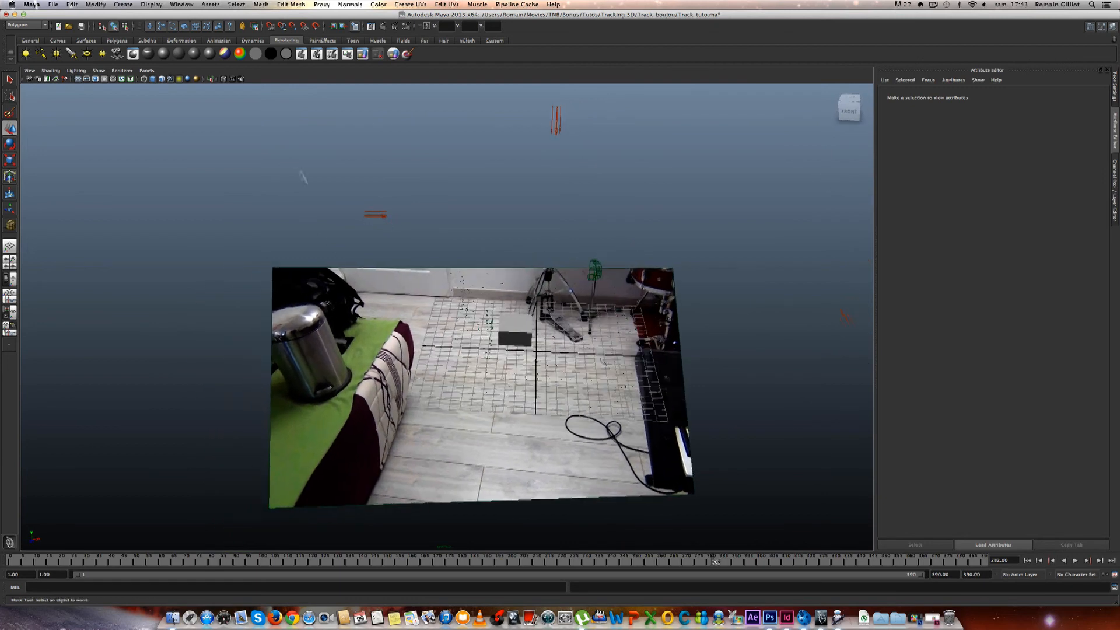
left_click(31, 40)
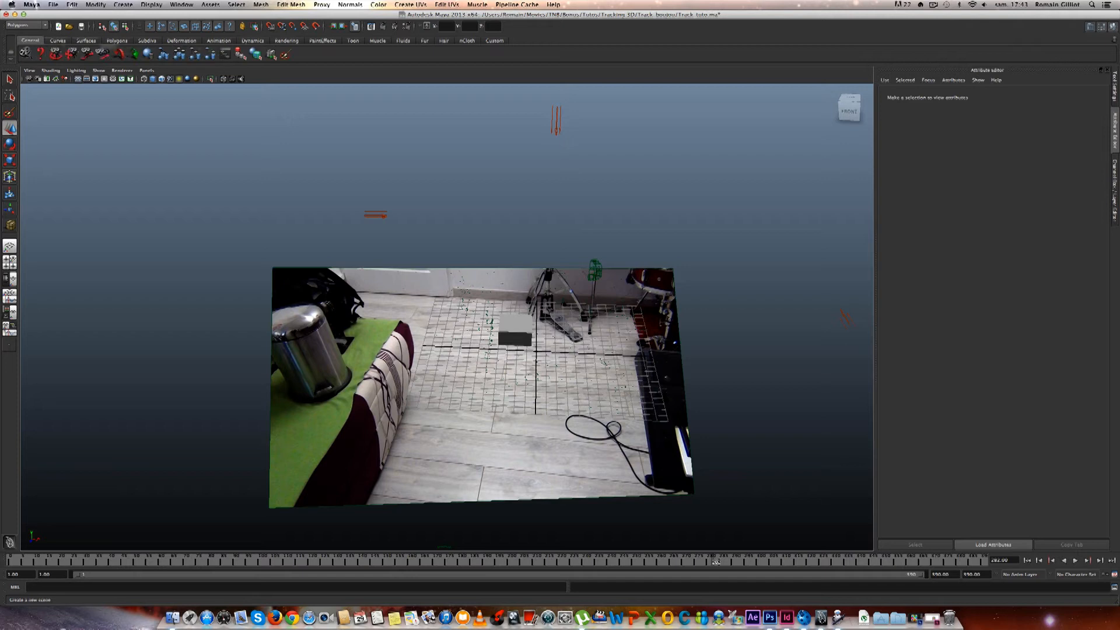
scroll(517, 398, "up", 5)
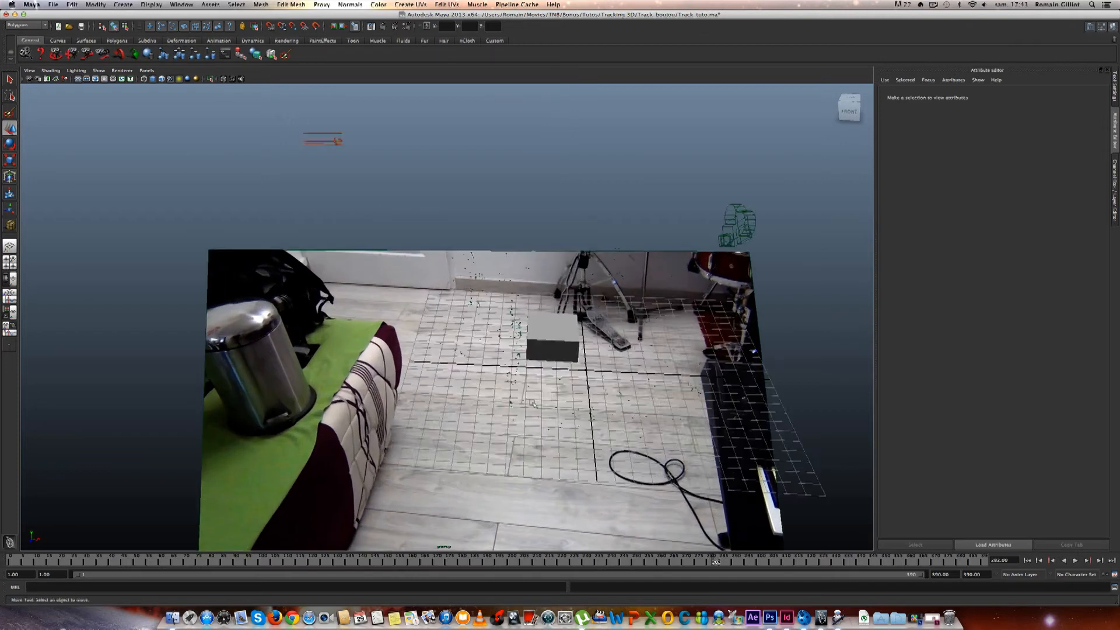
middle_click_drag(517, 398, 443, 394, "alt")
right_click_drag(559, 365, 520, 355, "shift")
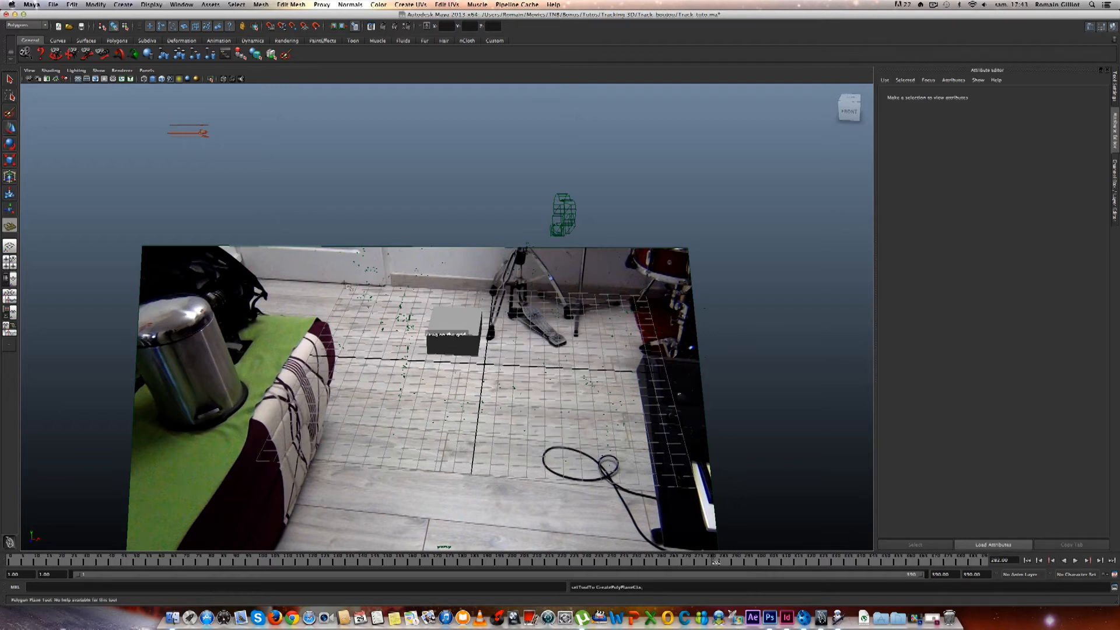
left_click_drag(344, 285, 708, 498)
Lower the floor plane slightly along its vertical axis so it sits just beneath the cube.
key("w")
scroll(547, 423, "up", 3)
mouse_move(547, 423)
left_mouse_down("alt")
mouse_move(528, 408)
mouse_move(542, 434)
left_mouse_up("alt")
left_click_drag(478, 407, 506, 418, "alt")
left_click_drag(497, 374, 496, 371)
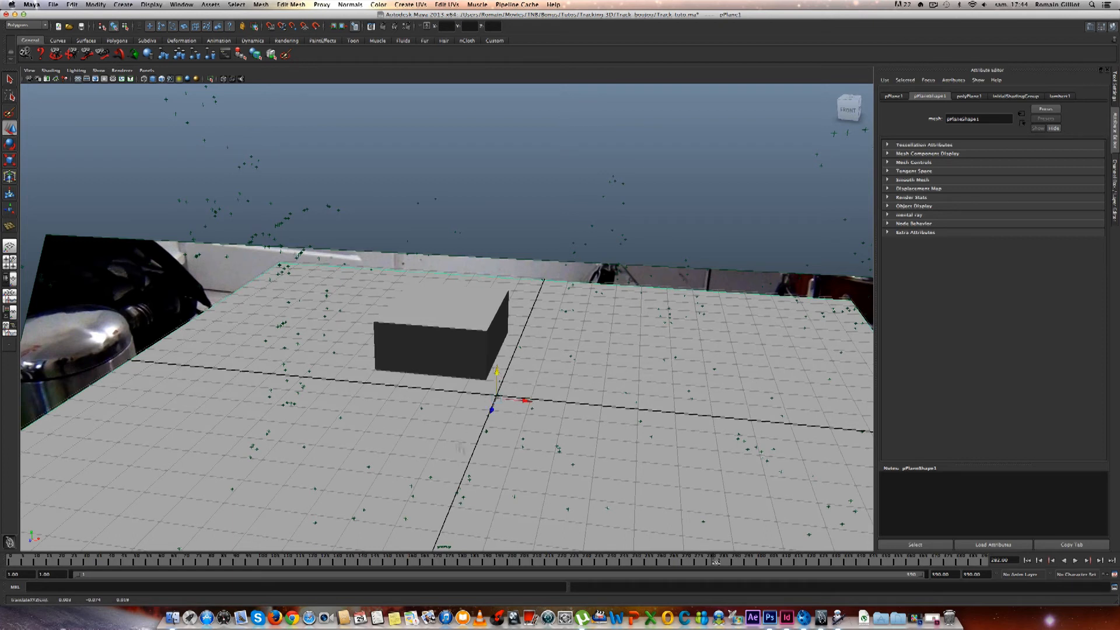
Assign a new Use Background material to the floor plane.
right_click_drag(219, 403, 224, 524)
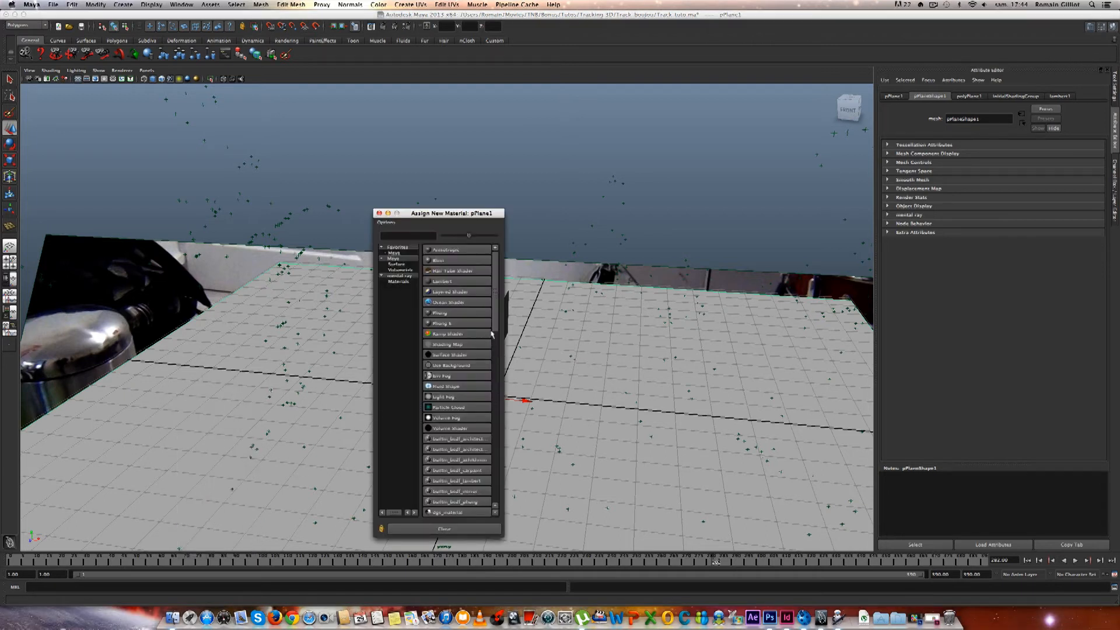
left_click(446, 472)
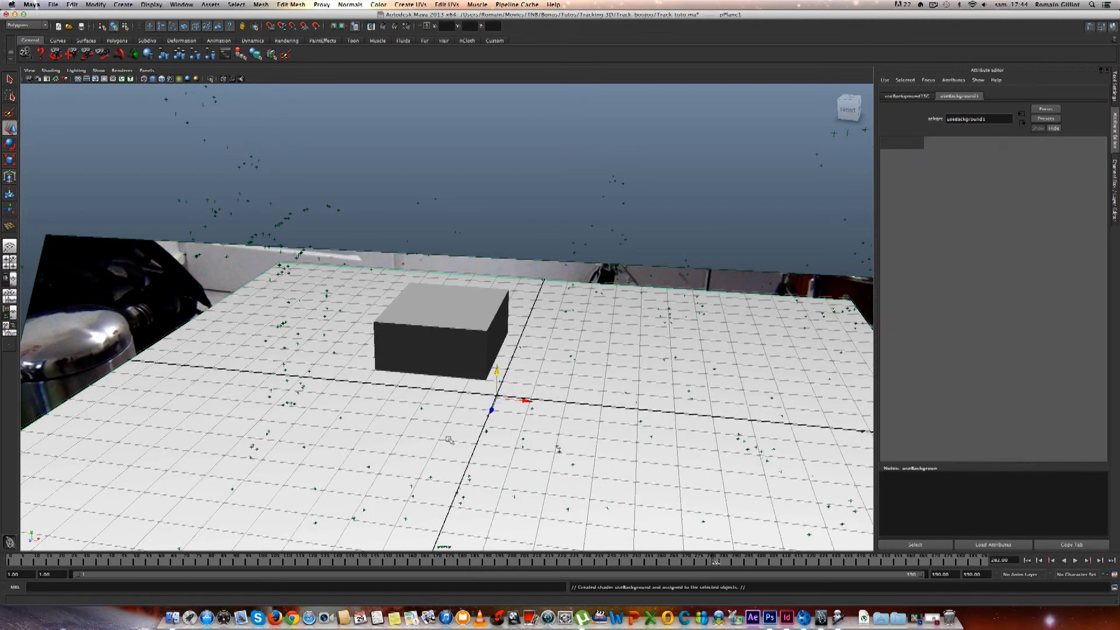
key("bracketleft")
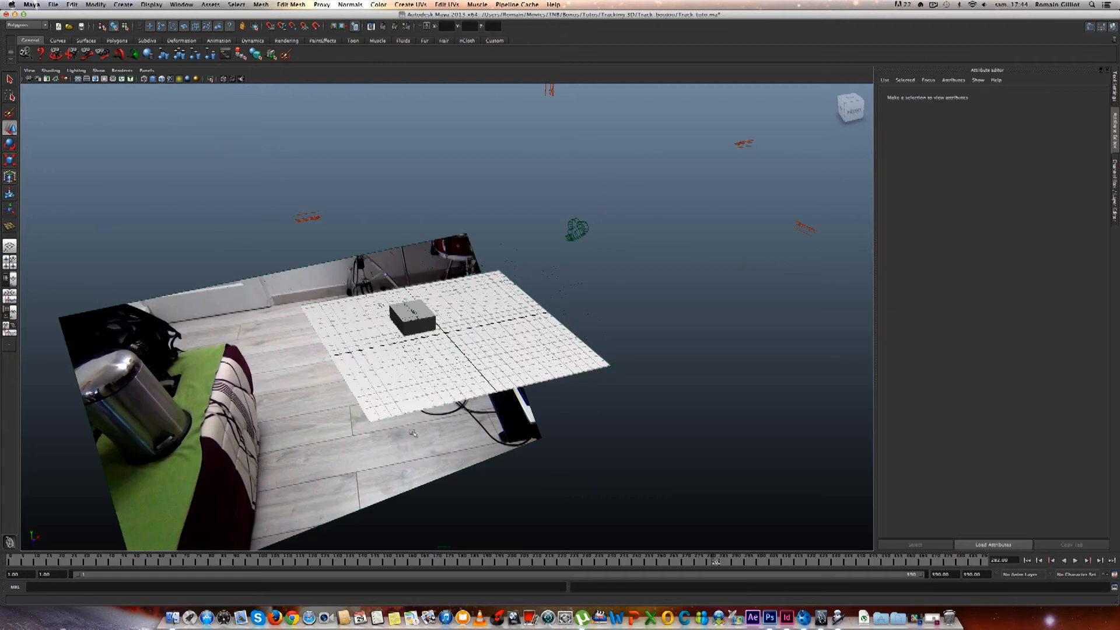
key("bracketleft")
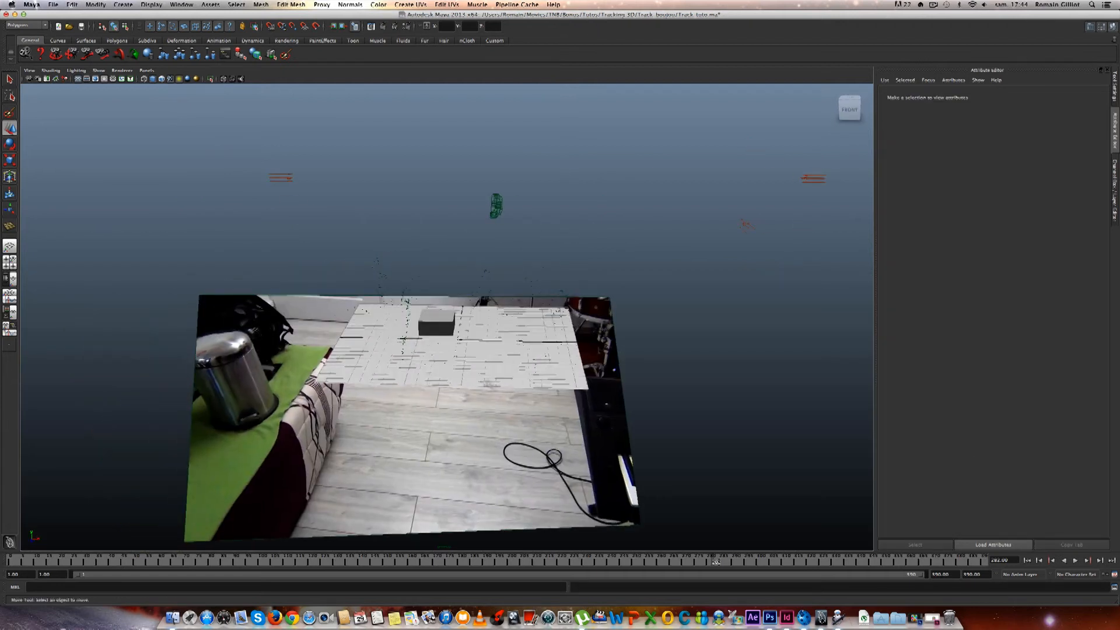
Lower the reflectivity of the floor plane's Use Background material to nearly zero and darken its specular color to black.
left_click(499, 372)
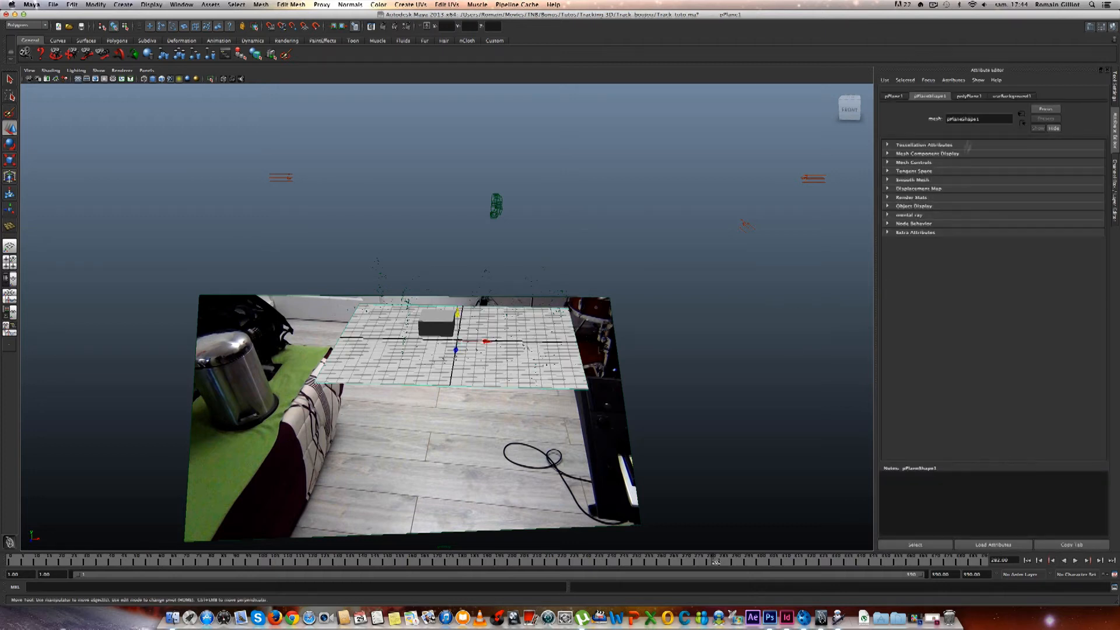
left_click(1002, 97)
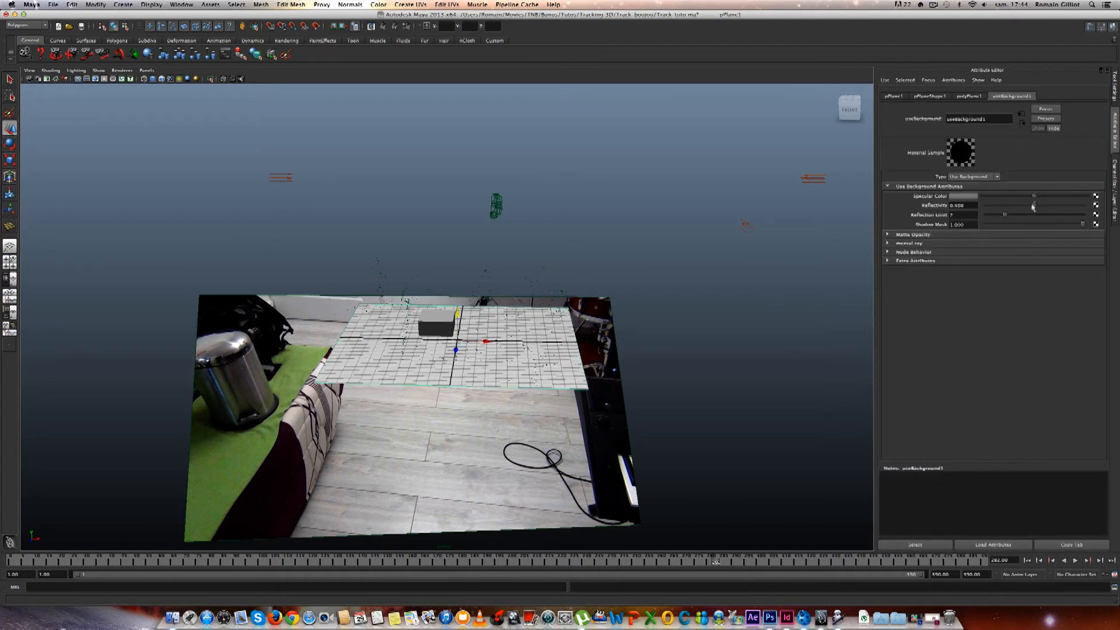
left_click_drag(482, 483, 439, 455, "alt")
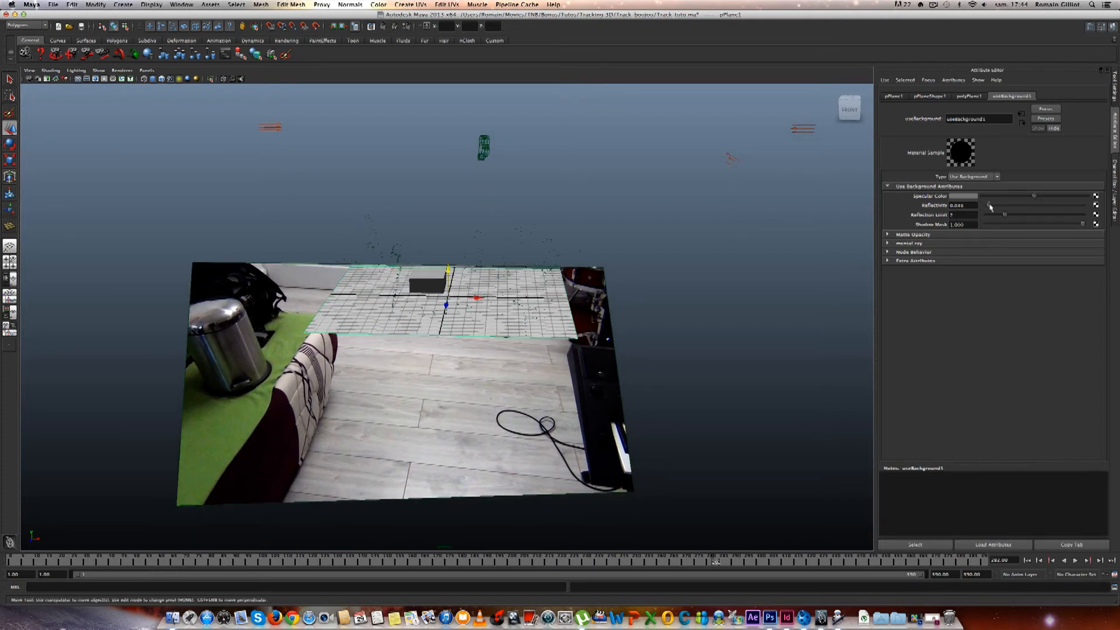
left_click_drag(439, 455, 445, 446, "alt")
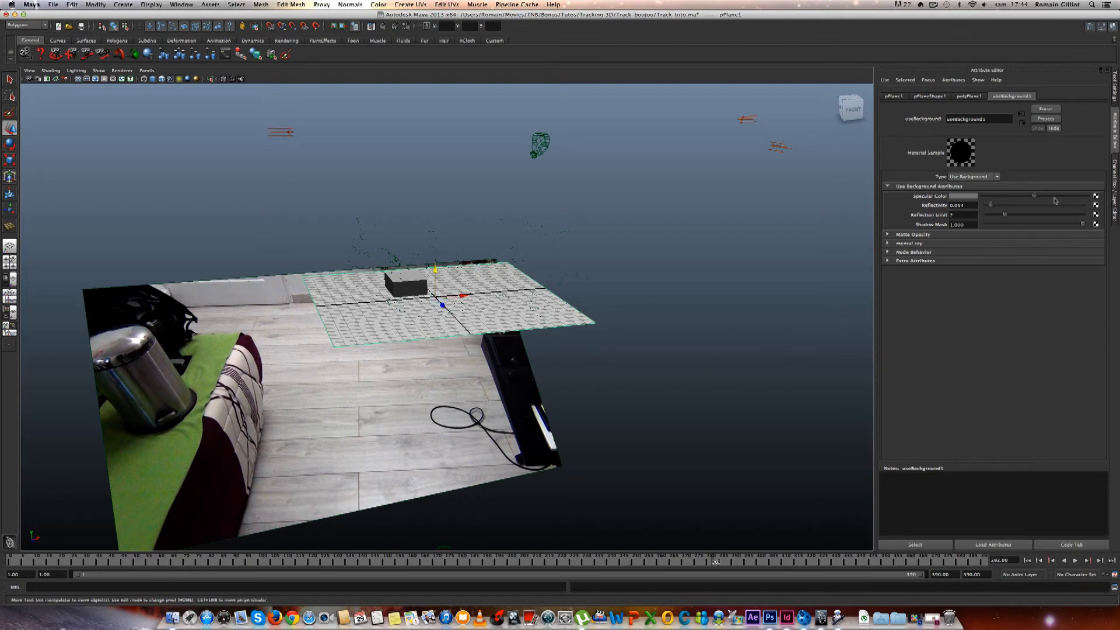
left_click_drag(384, 436, 393, 419, "alt")
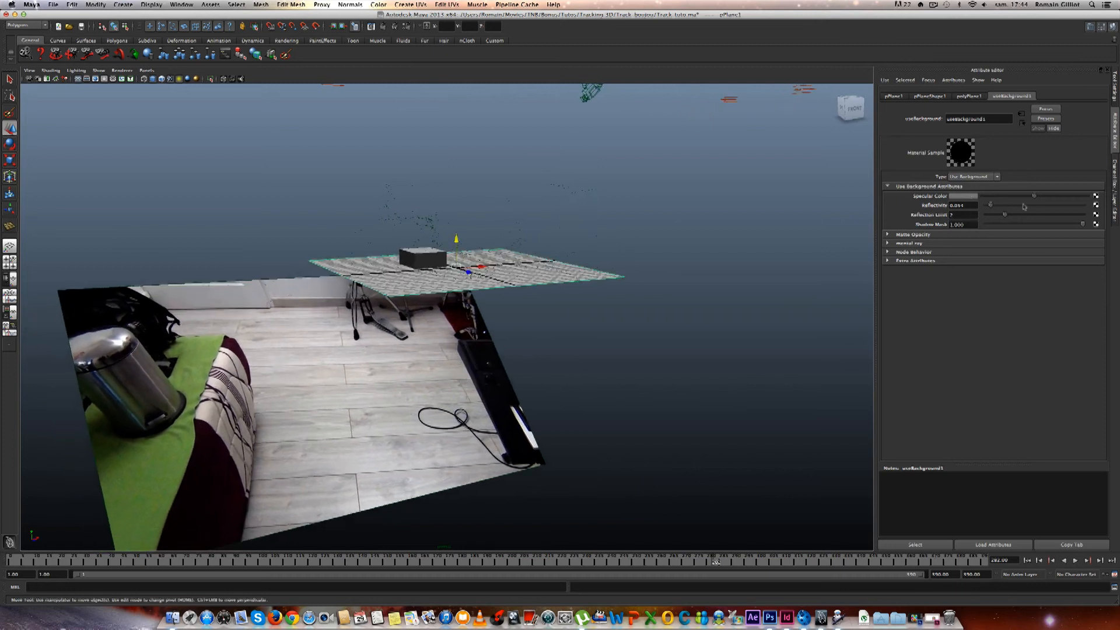
left_click_drag(1033, 198, 1003, 200)
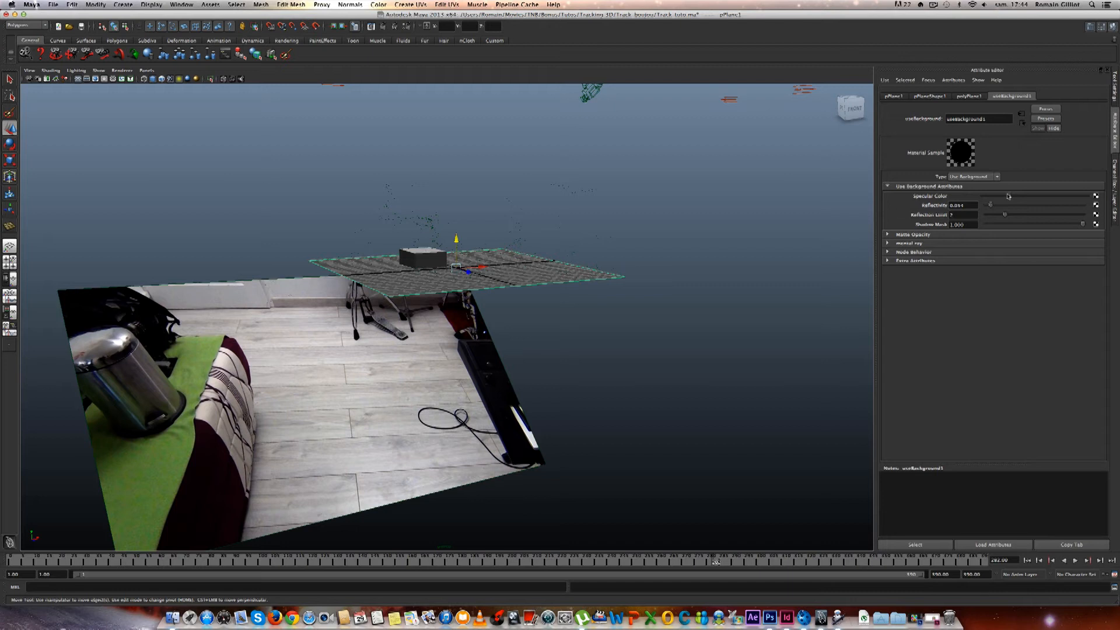
left_click_drag(1009, 196, 964, 203)
Test-render the scene in the perspective view and through the tracked camera to check the cube's shadow on the floor.
mouse_move(625, 362)
left_mouse_down("alt")
mouse_move(605, 340)
mouse_move(611, 350)
left_mouse_up("alt")
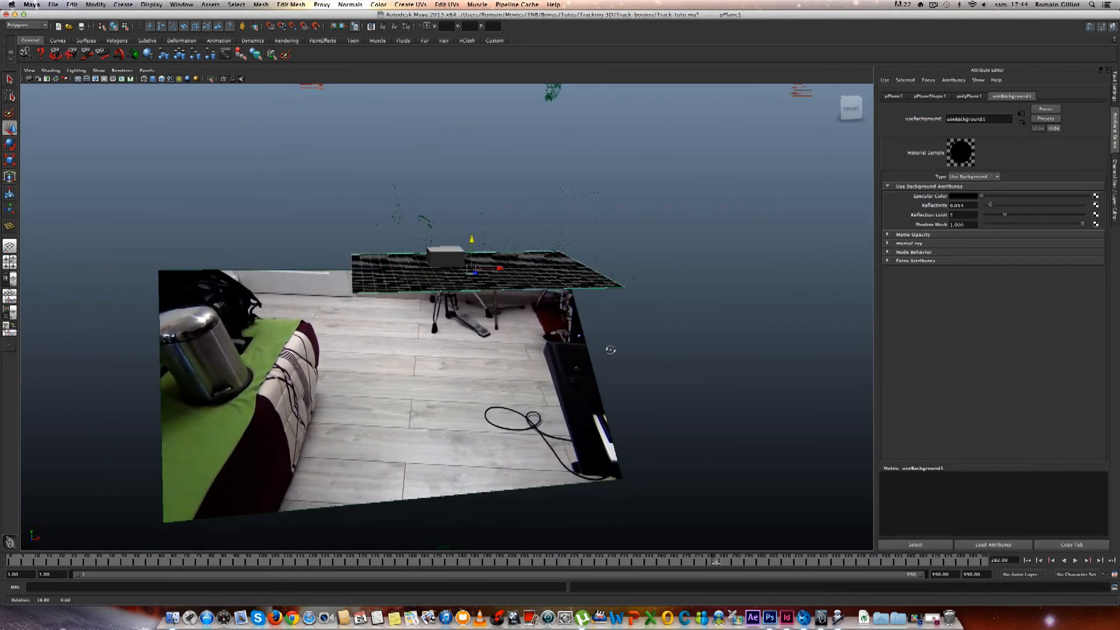
scroll(474, 367, "up", 2)
middle_click_drag(473, 367, 470, 417, "alt")
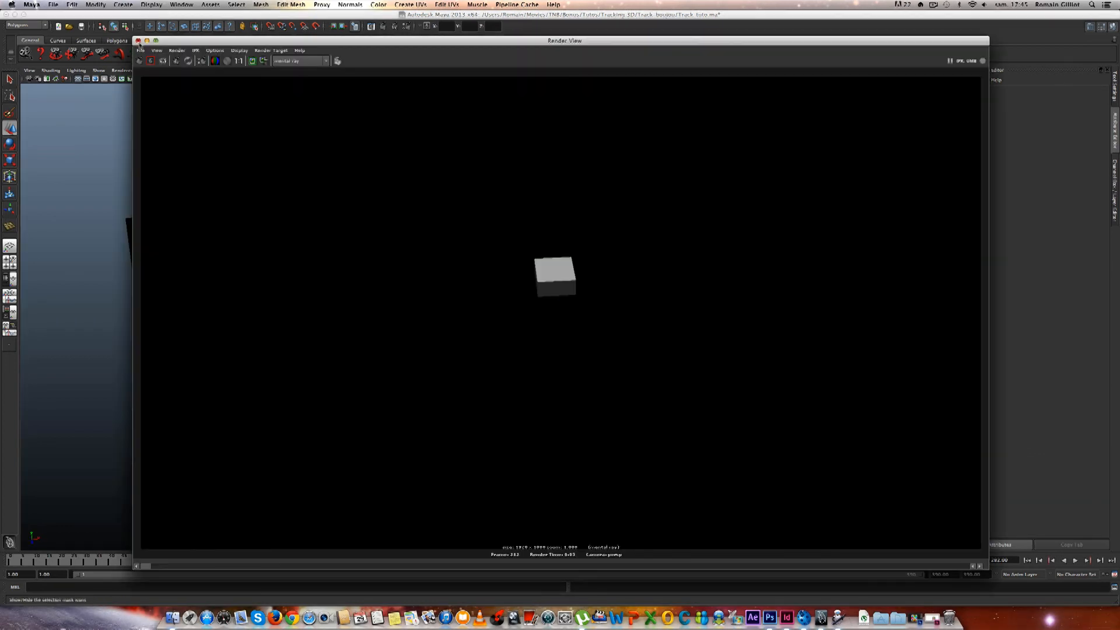
left_click(138, 41)
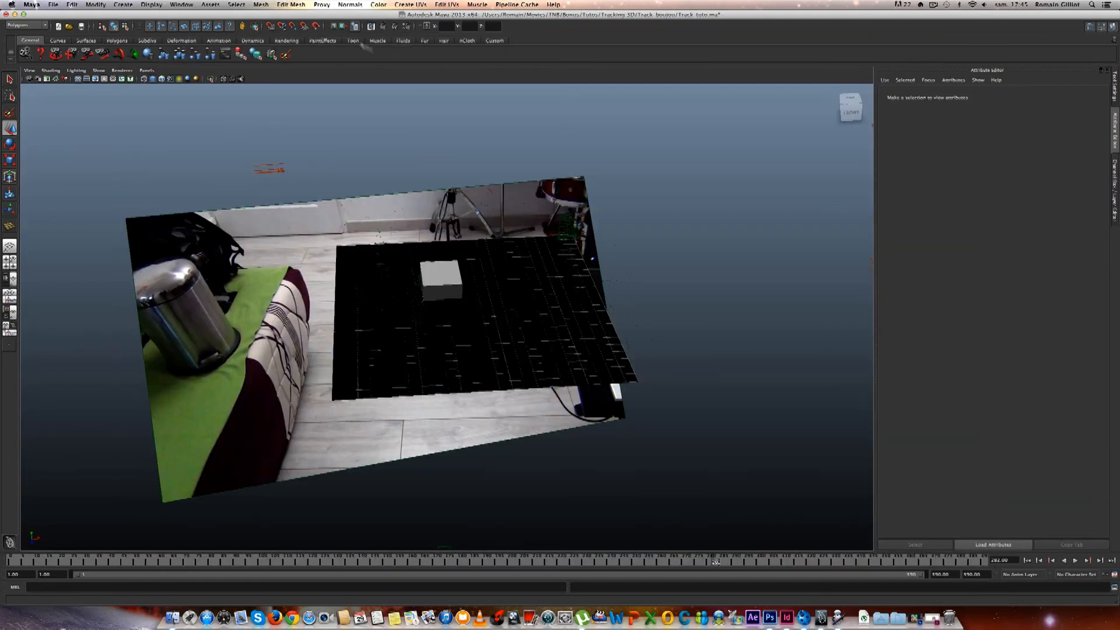
left_click(406, 26)
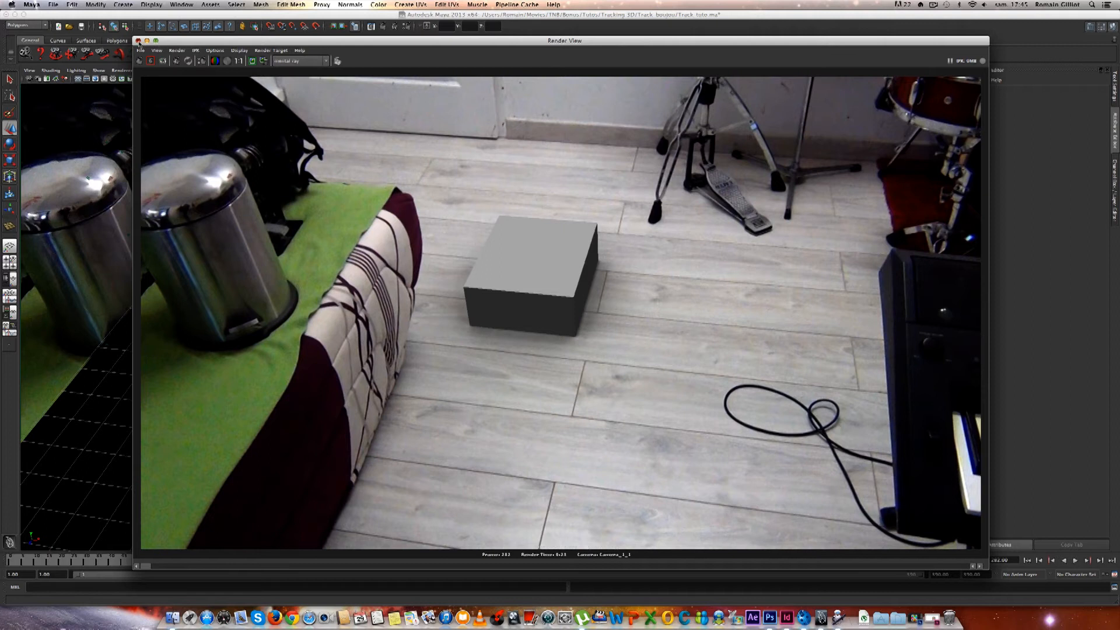
left_click(138, 40)
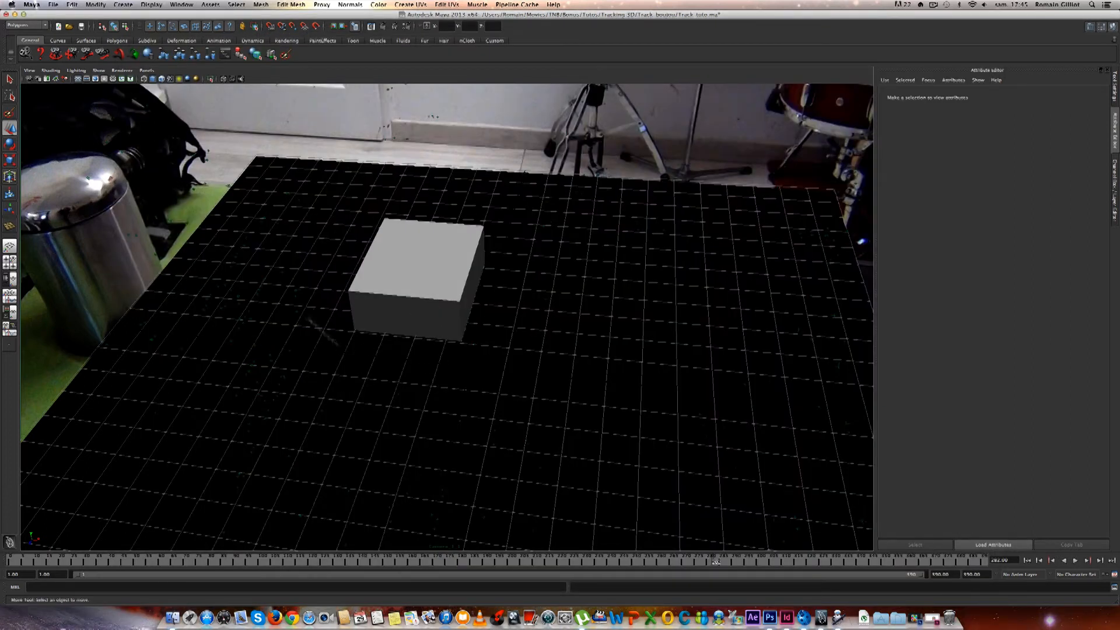
Create an Ambient Occlusion render pass in the render settings and associate it with the master layer.
left_click(406, 27)
left_click_drag(411, 140, 458, 164)
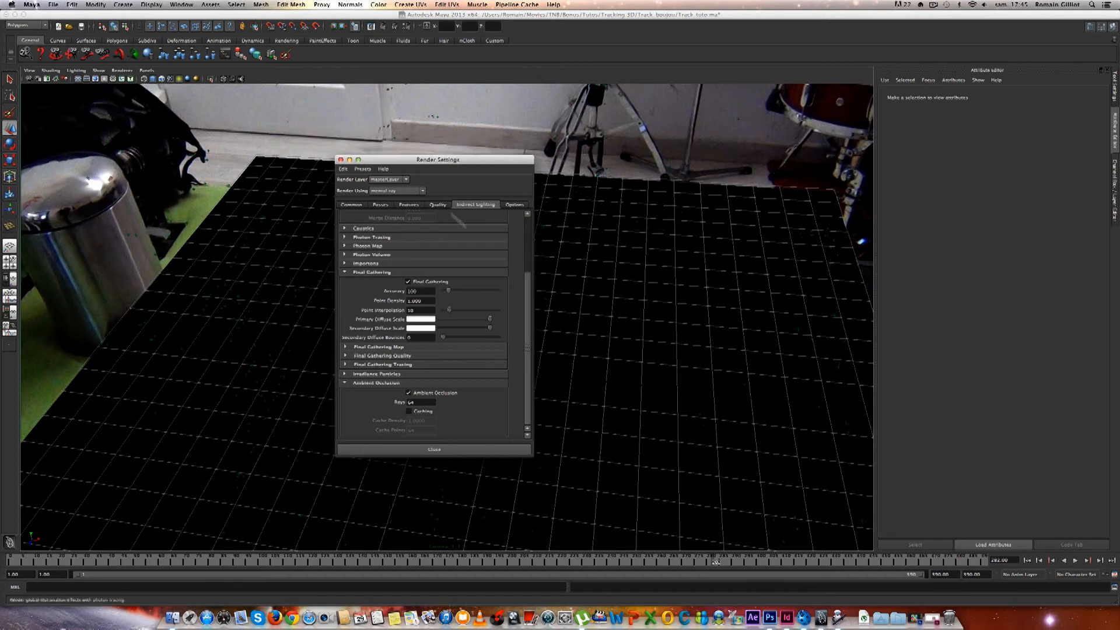
left_click(380, 205)
left_click(514, 232)
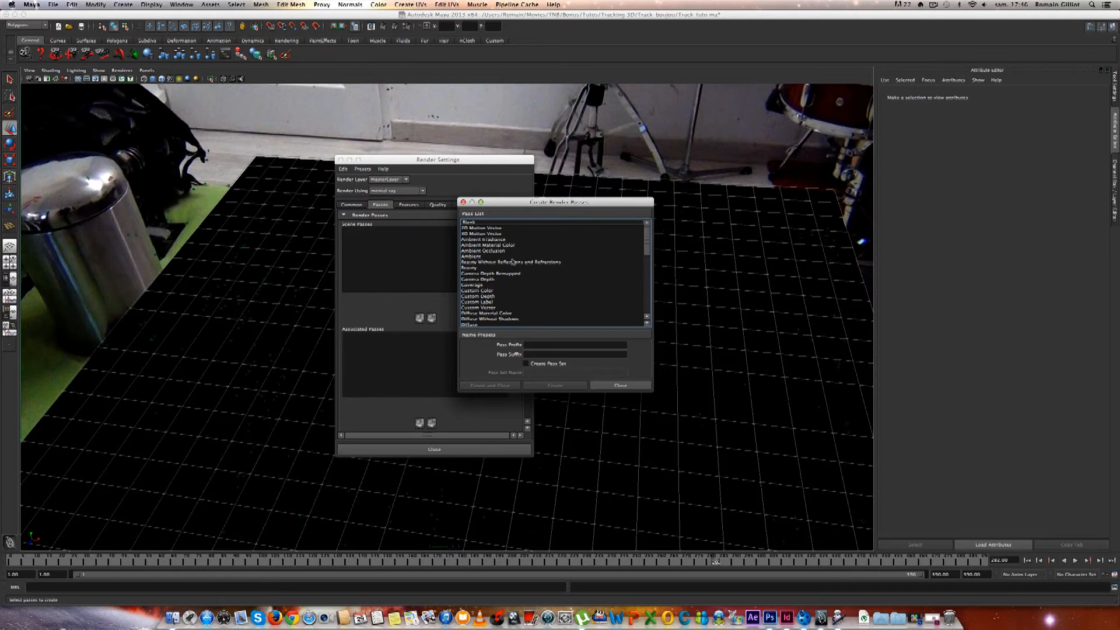
left_click(492, 250)
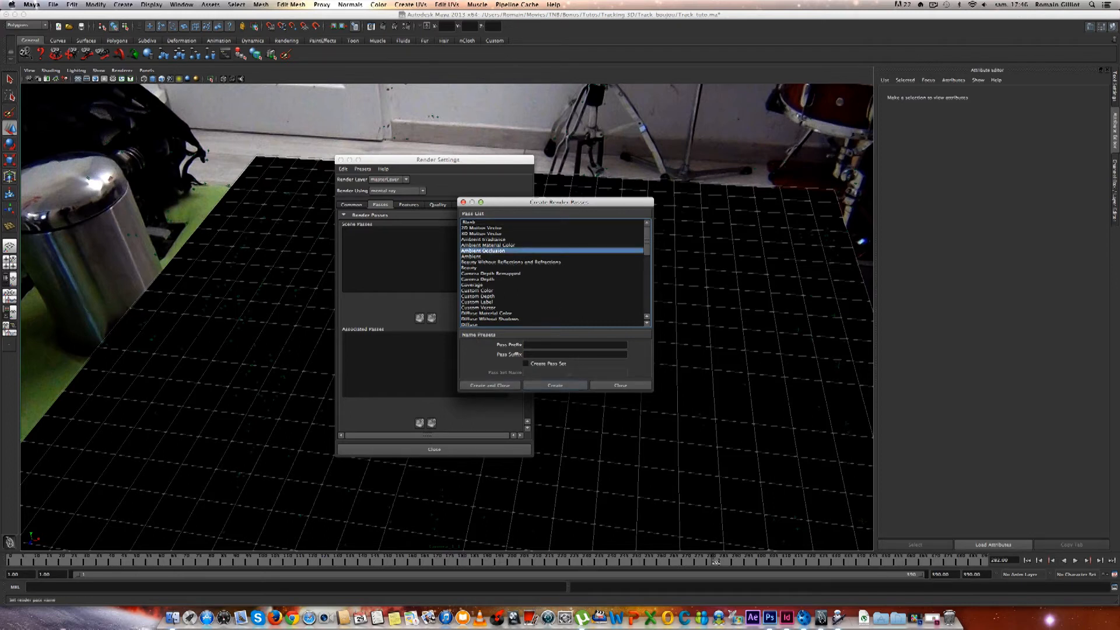
left_click(490, 385)
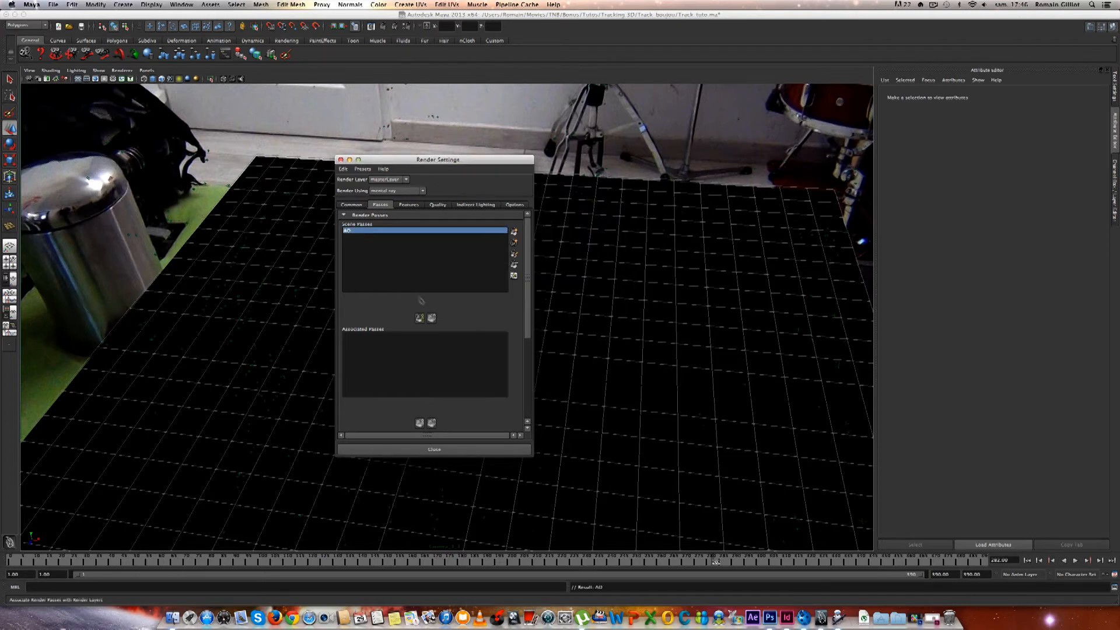
left_click(419, 318)
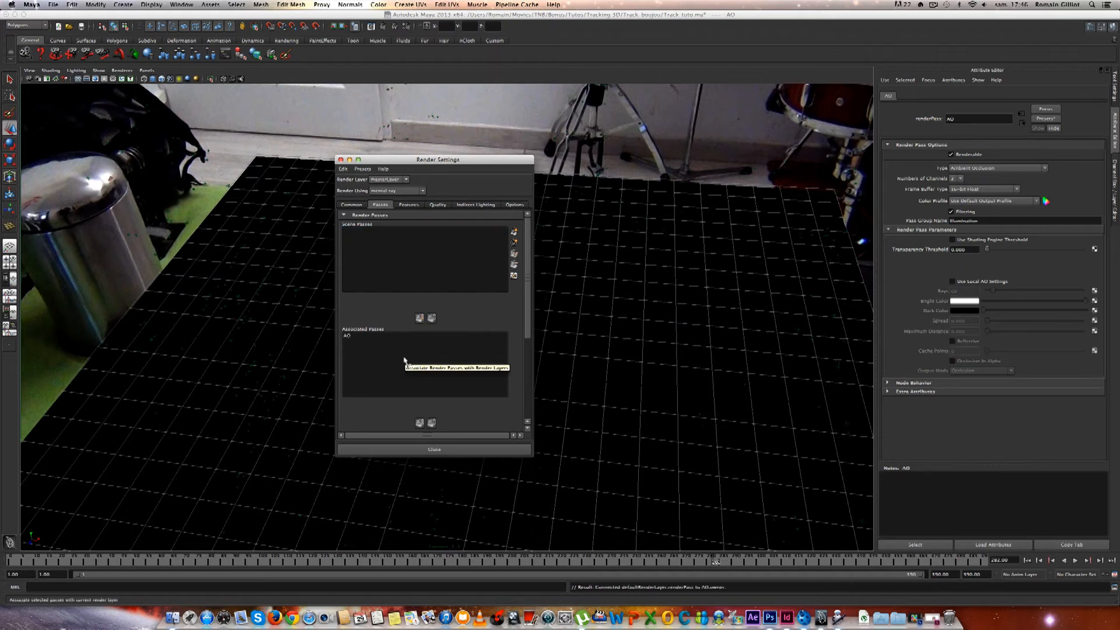
left_click(341, 160)
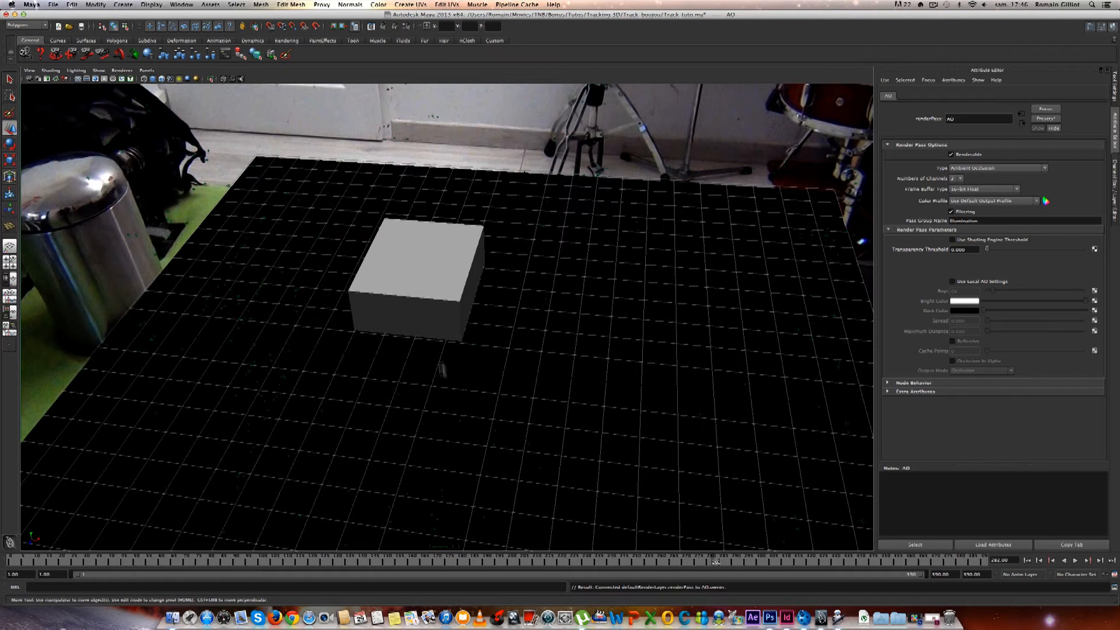
Slightly raise the reflectivity of the floor plane's Use Background material to about 0.07.
left_click_drag(718, 565, 678, 564)
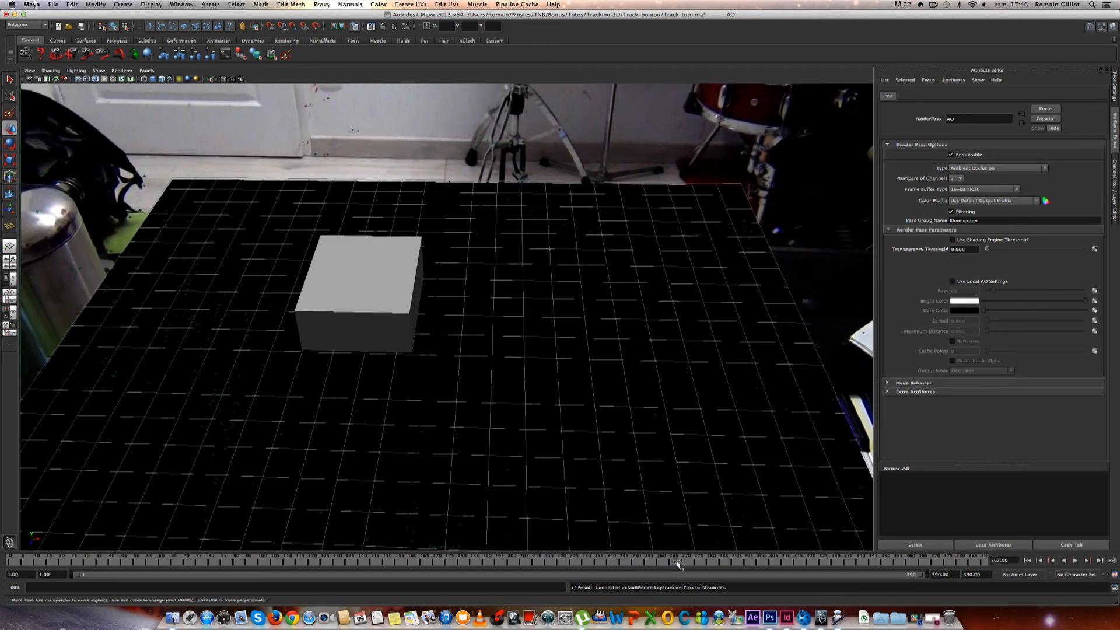
left_click_drag(678, 564, 639, 561)
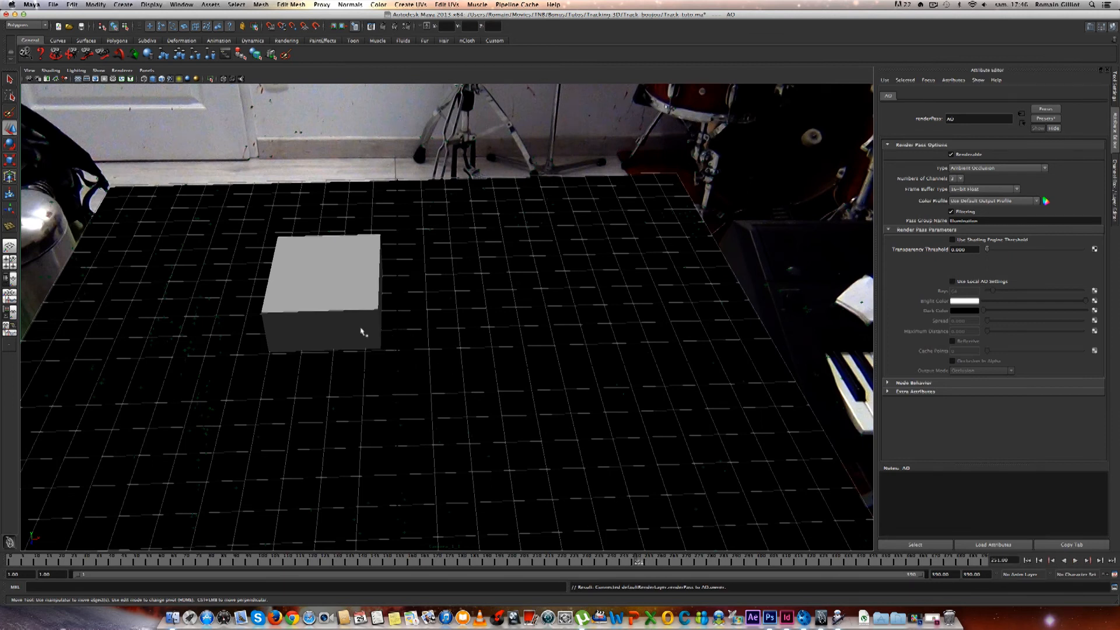
left_click(543, 352)
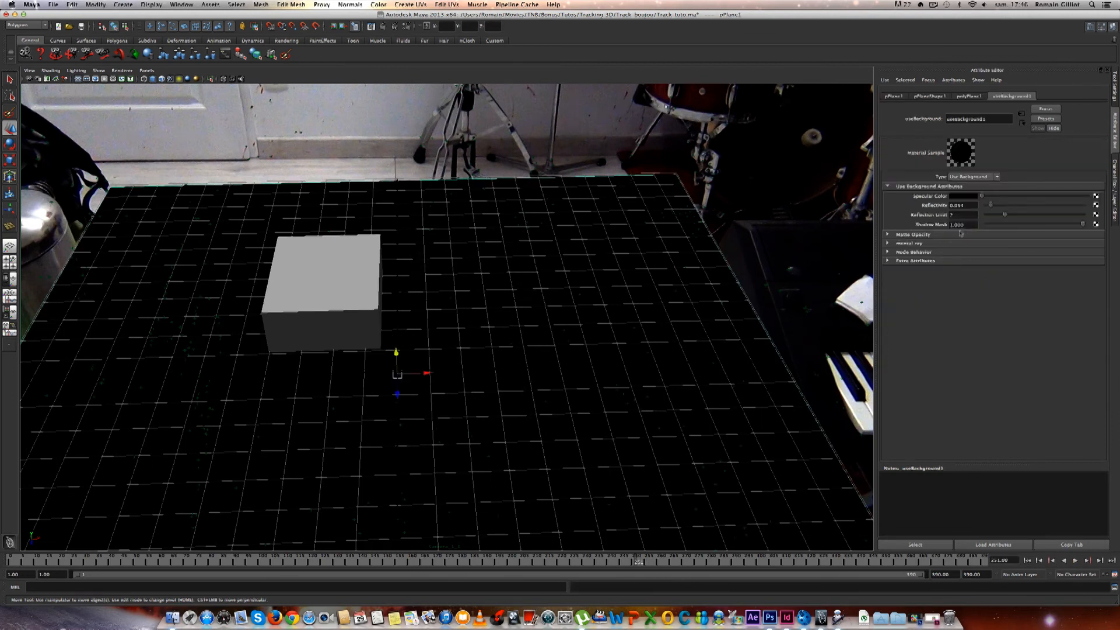
left_click_drag(990, 204, 992, 205)
Scrub through the footage in wireframe and shaded display to check how the cube sits on the floor.
left_click_drag(641, 564, 773, 537)
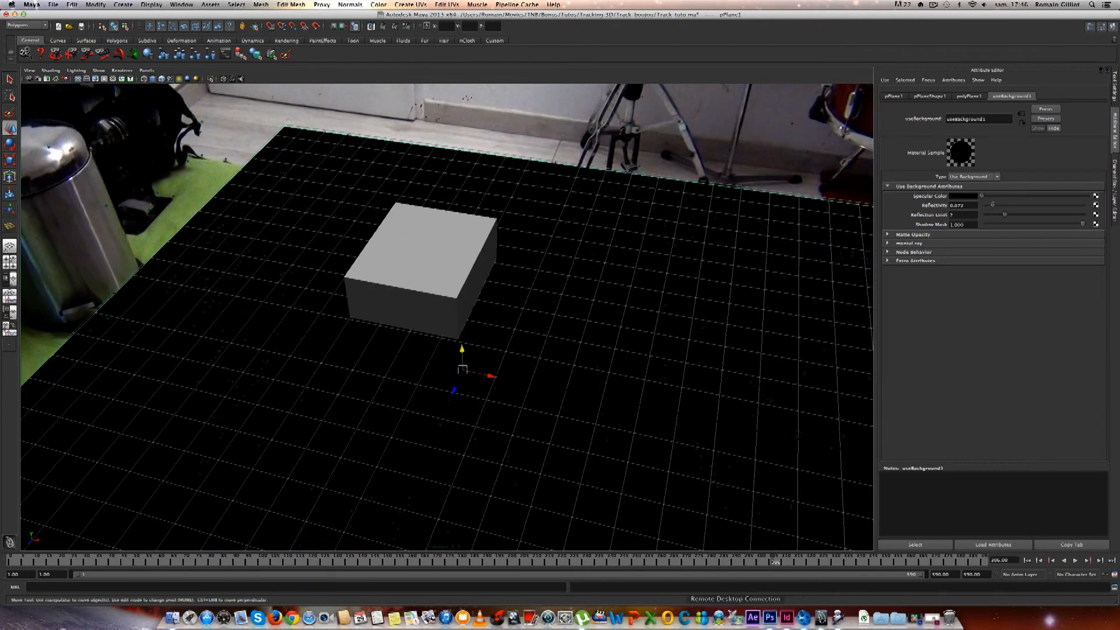
left_click_drag(760, 564, 645, 392)
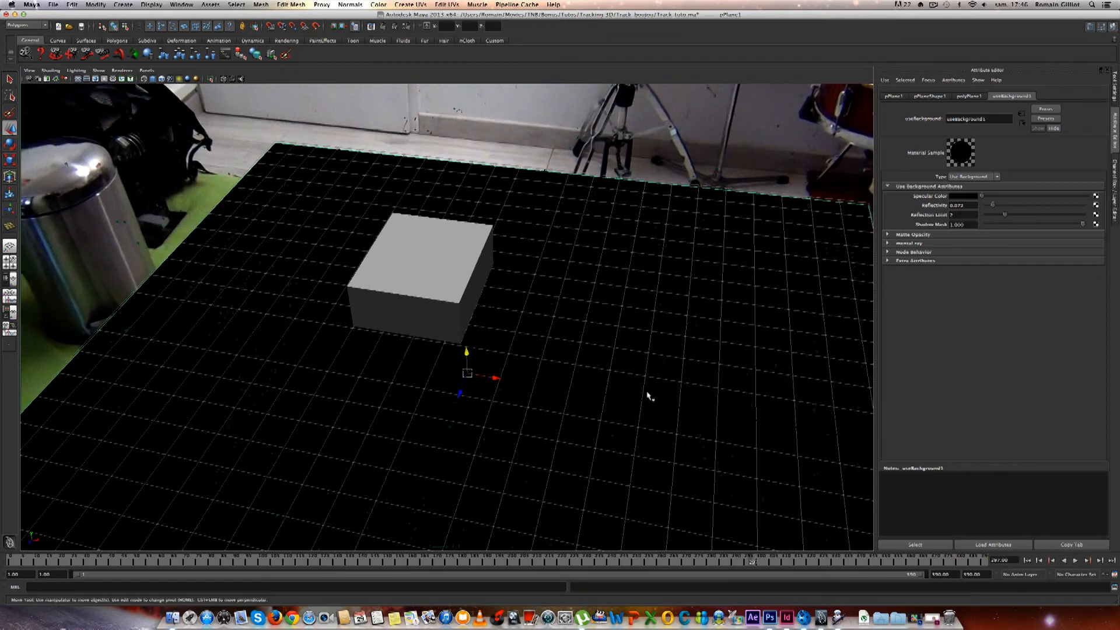
key("4")
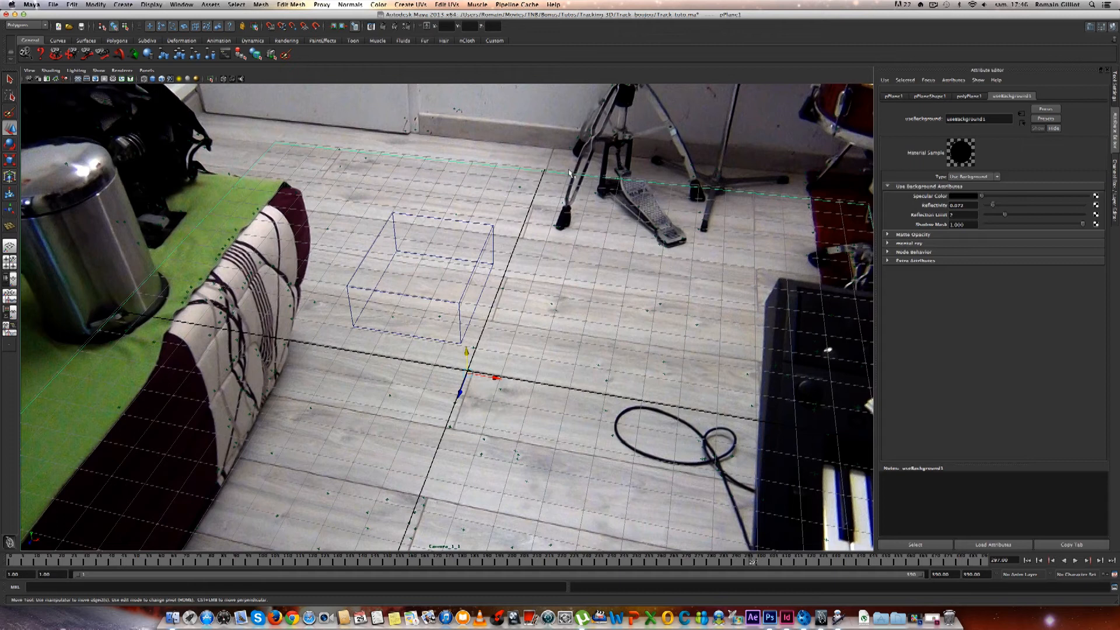
key("5")
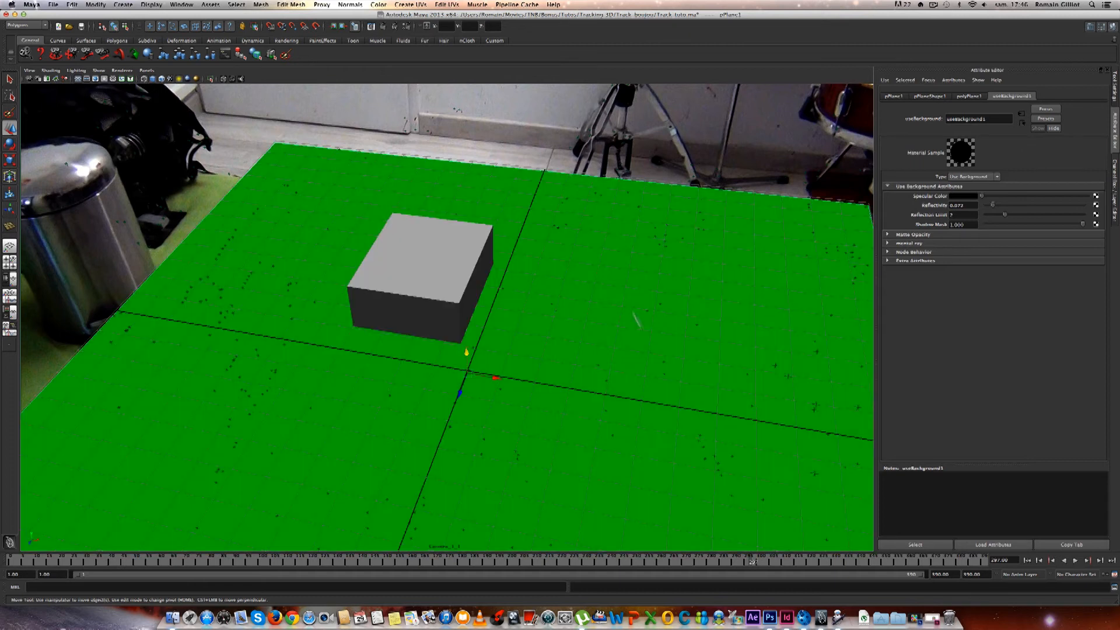
left_click_drag(746, 564, 651, 564)
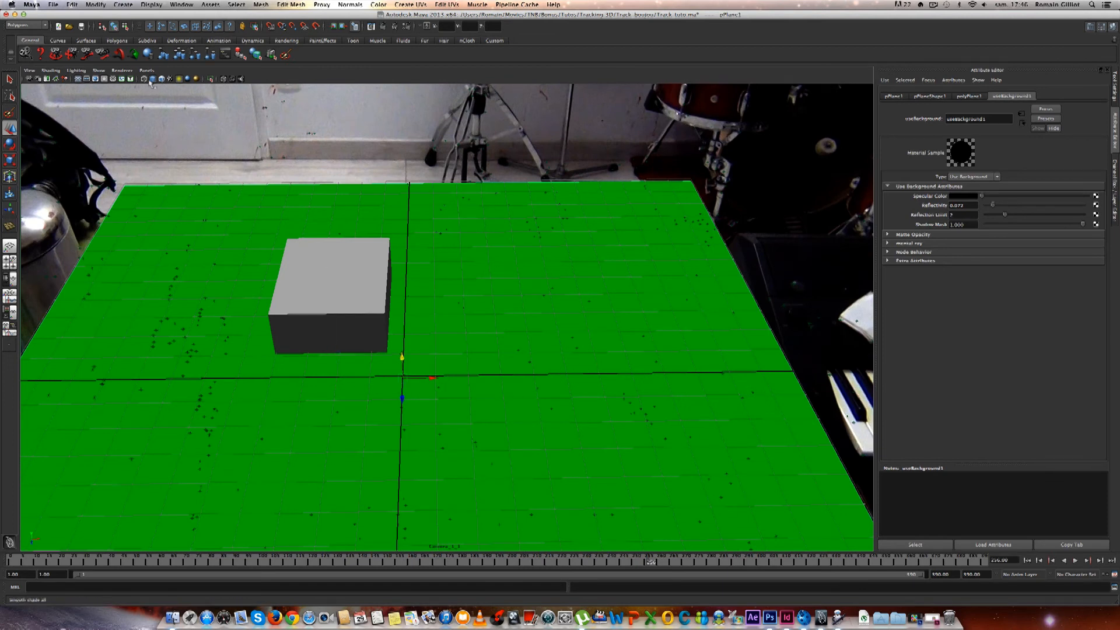
Switch to the perspective view and enable ray-traced shadows on the directional light beside the bin.
left_click(146, 70)
mouse_move(166, 80)
left_click(227, 81)
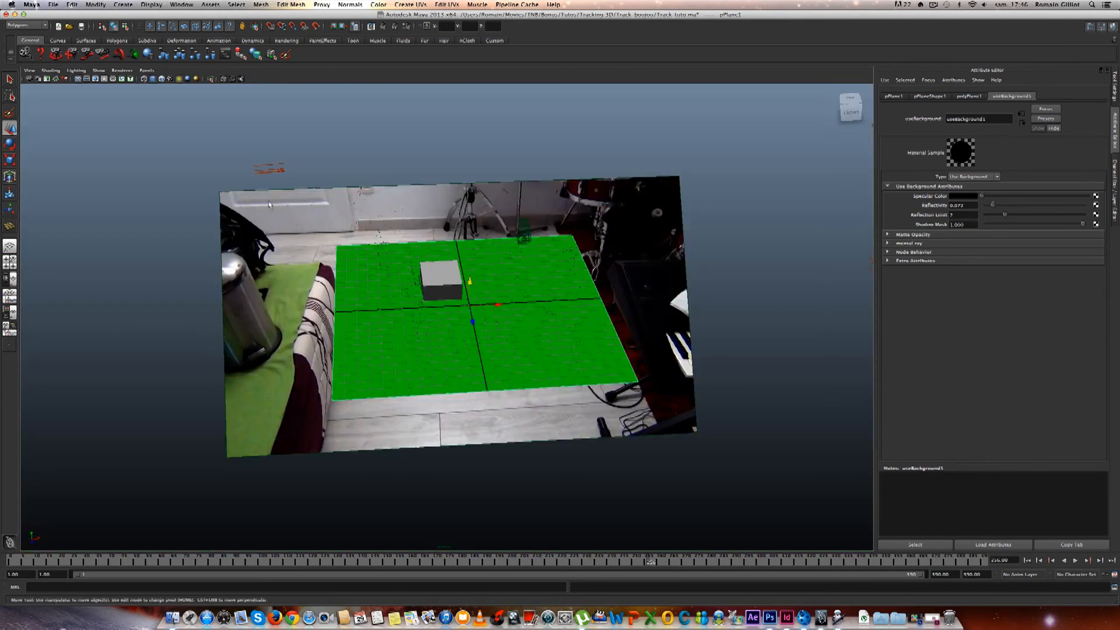
left_click(272, 171)
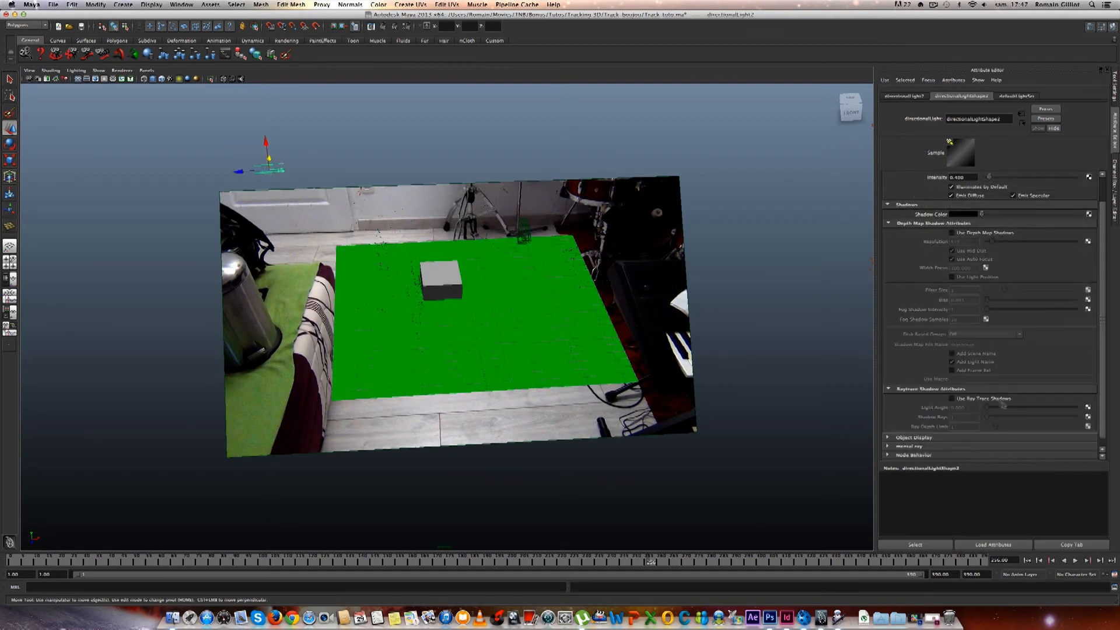
left_click(953, 399)
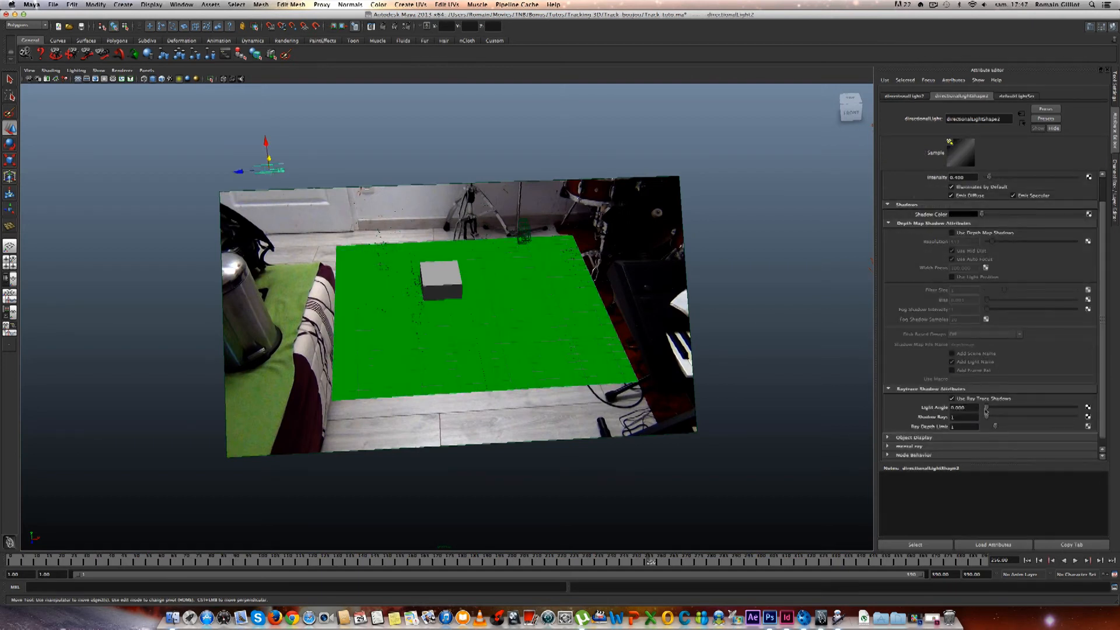
Set the directional light's shadow light angle to 3 and raise its number of shadow rays.
left_click(959, 407)
type("5")
key("Return")
left_click_drag(976, 410, 940, 411)
type("3")
key("Return")
left_click(954, 416)
left_click_drag(984, 418, 1059, 429)
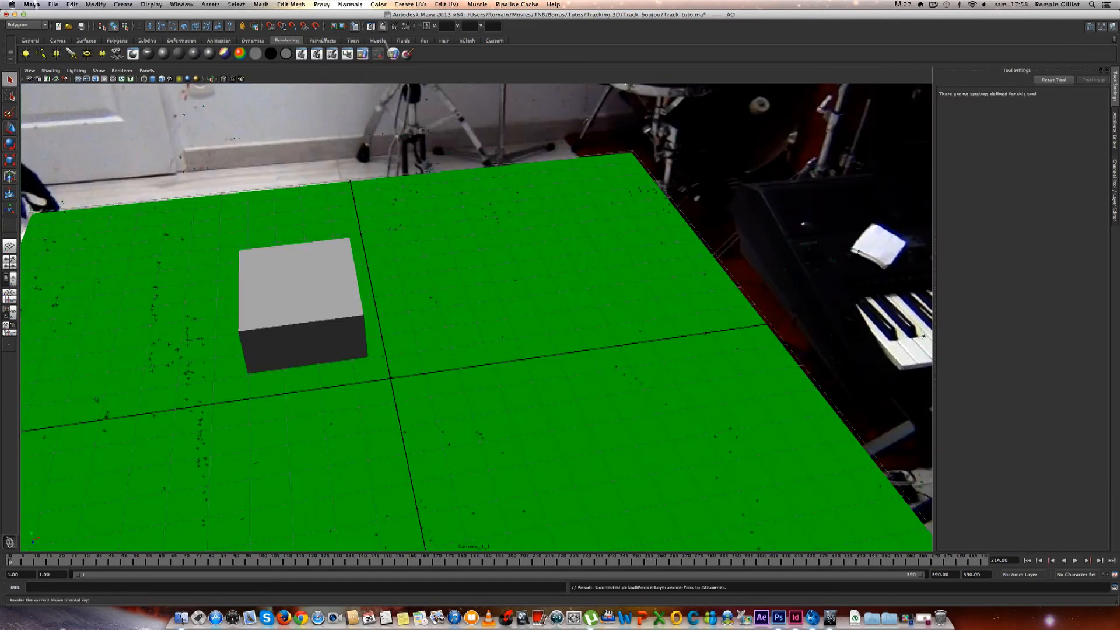
Render the current frame through the tracked camera to check the cube's integration in the footage.
left_click(380, 26)
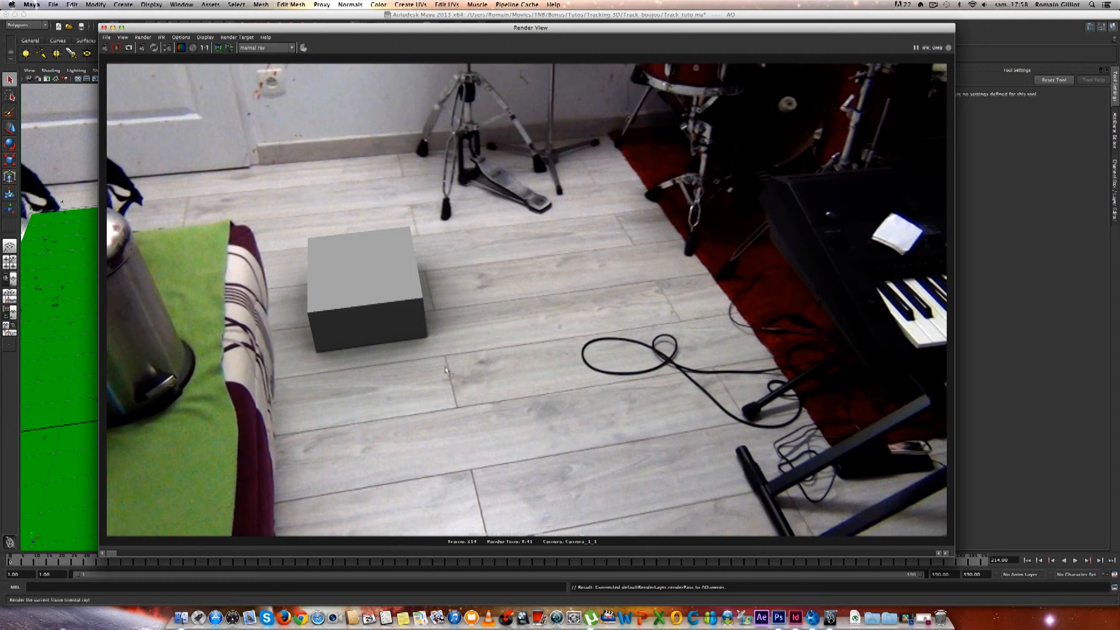
left_click(104, 27)
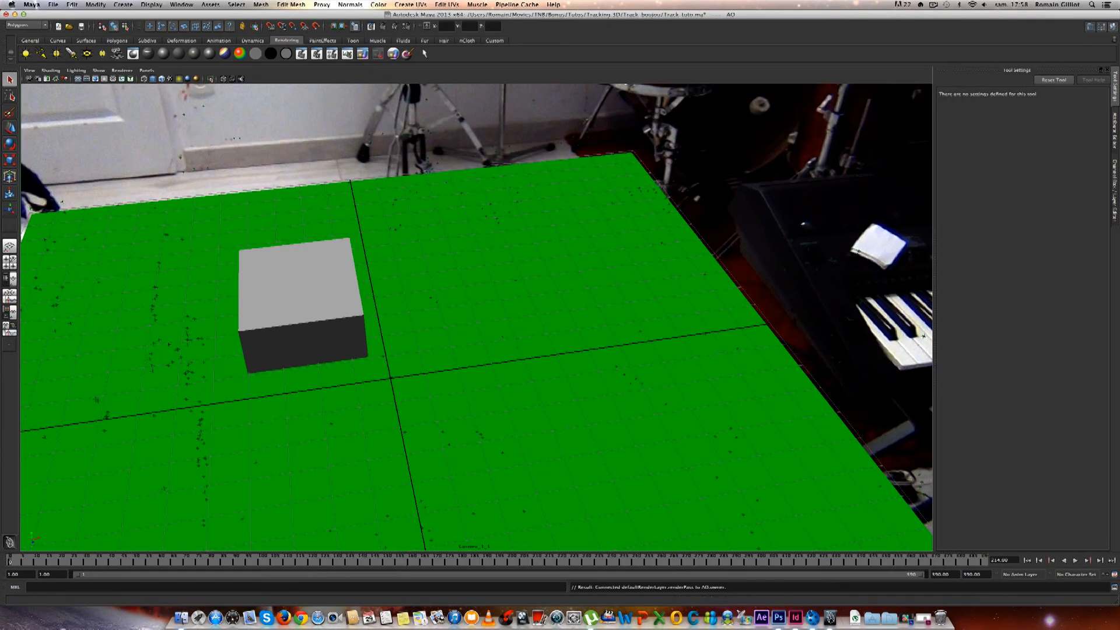
Set the mental ray quality to Custom Sampling with a maximum sample level of 1.
left_click(406, 26)
left_click_drag(543, 231, 481, 186)
left_click(481, 231)
left_click(486, 276)
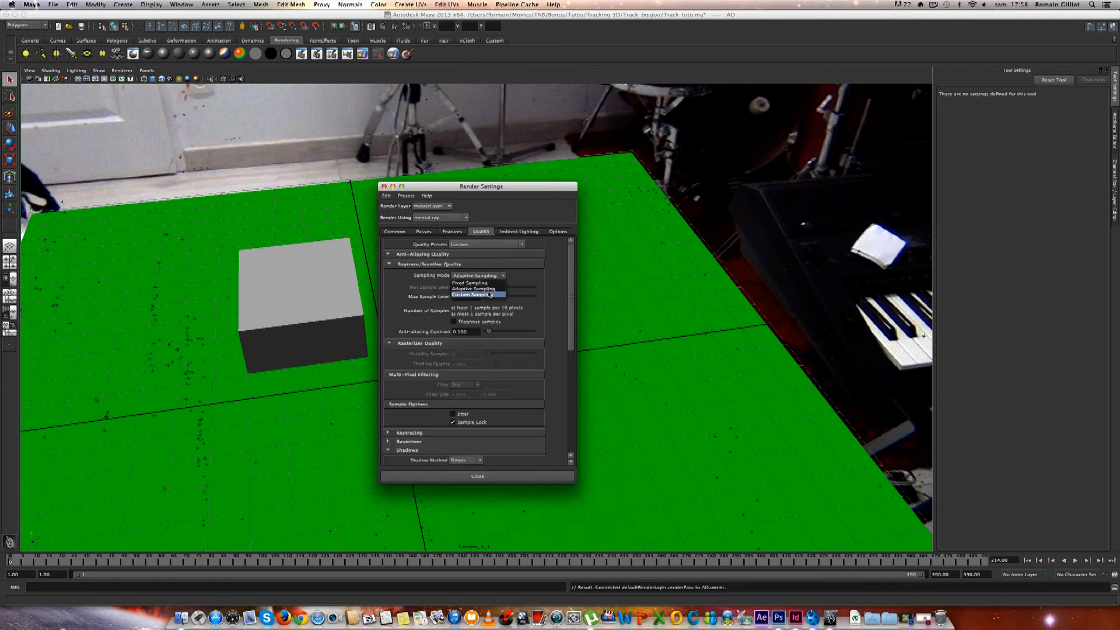
left_click(488, 294)
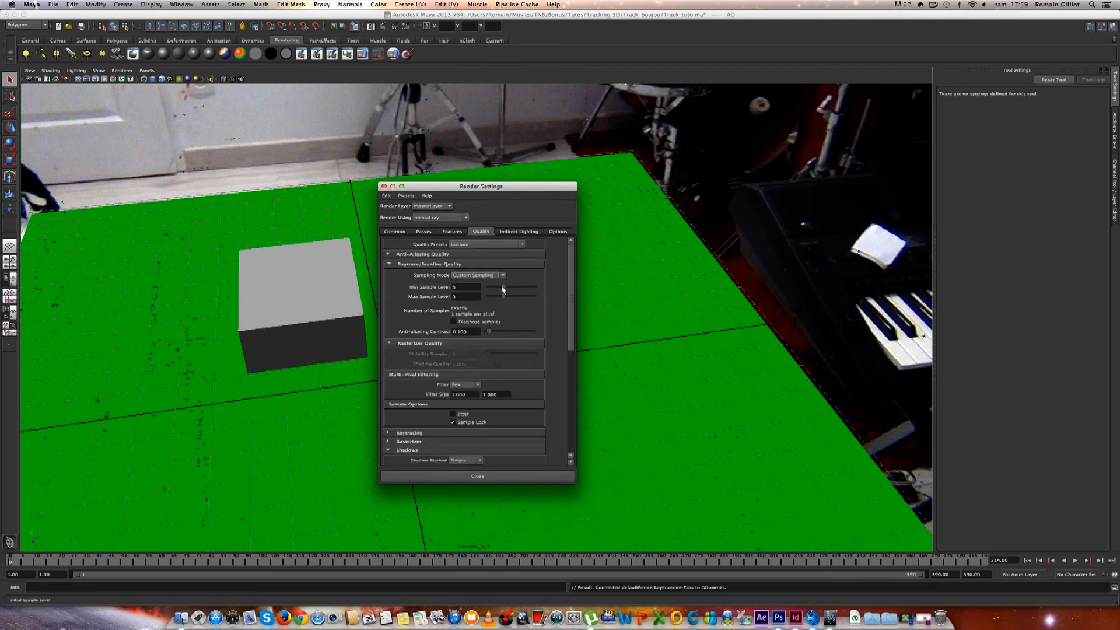
left_click_drag(505, 297, 511, 297)
Set the multi-pixel filter to Gauss with a filter size of 0.03 by 0.01.
scroll(479, 339, "down", 3)
left_click(479, 339)
left_click(474, 358)
double_click(463, 348)
type("0.03")
key("Return")
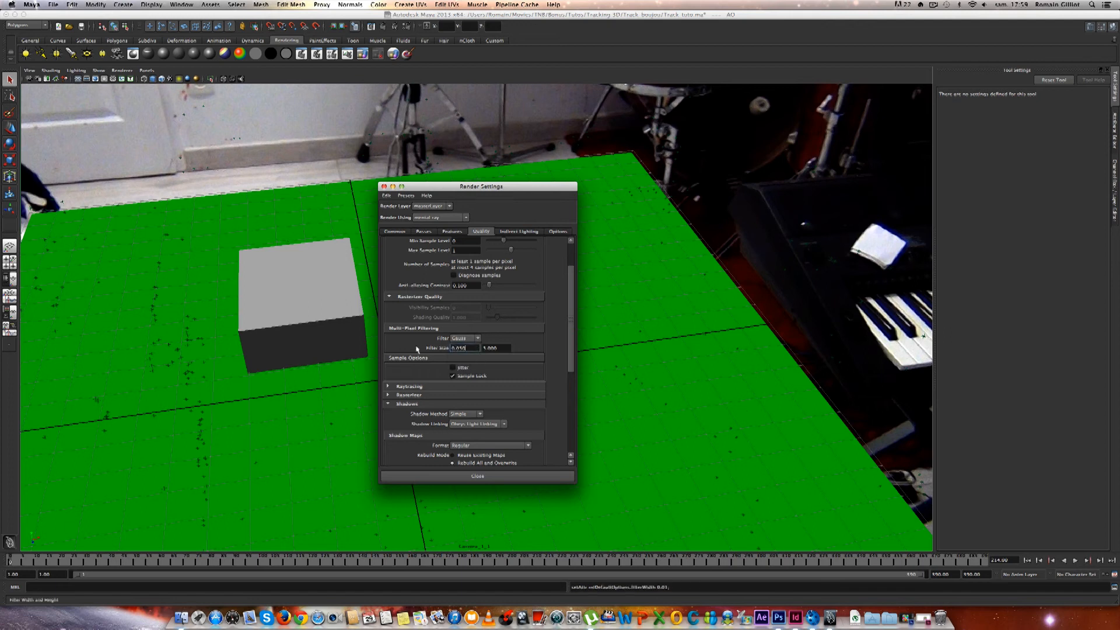
key("Tab")
type("0.01")
key("Return")
left_click_drag(571, 378, 572, 251)
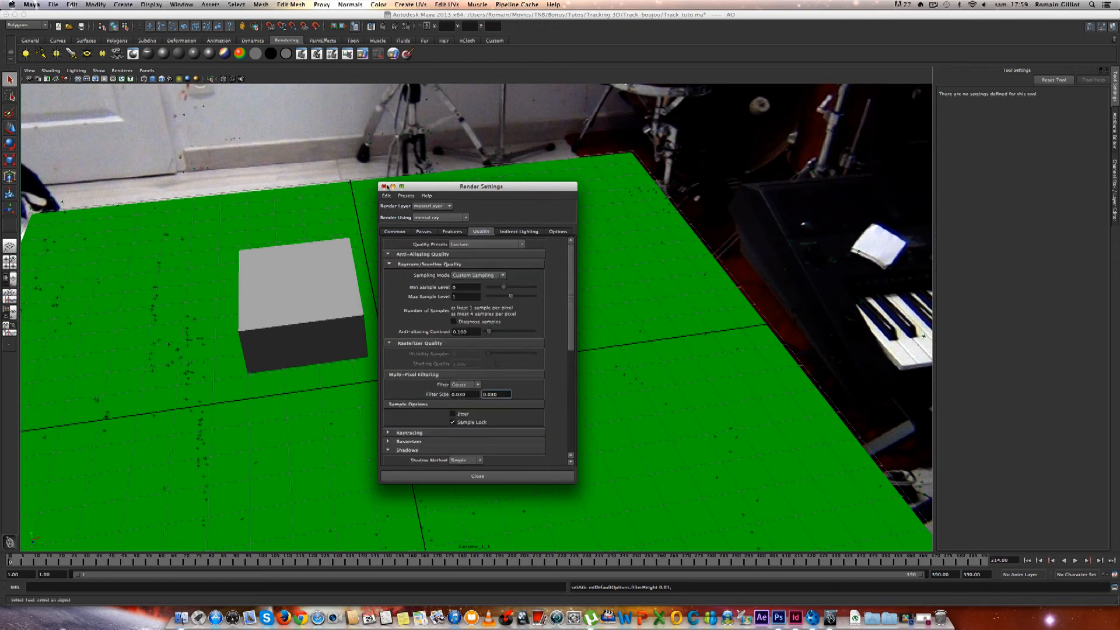
Close the render settings and render the current frame through Camera_1_1 with the new sampling and filter quality.
left_click(385, 186)
left_click(383, 27)
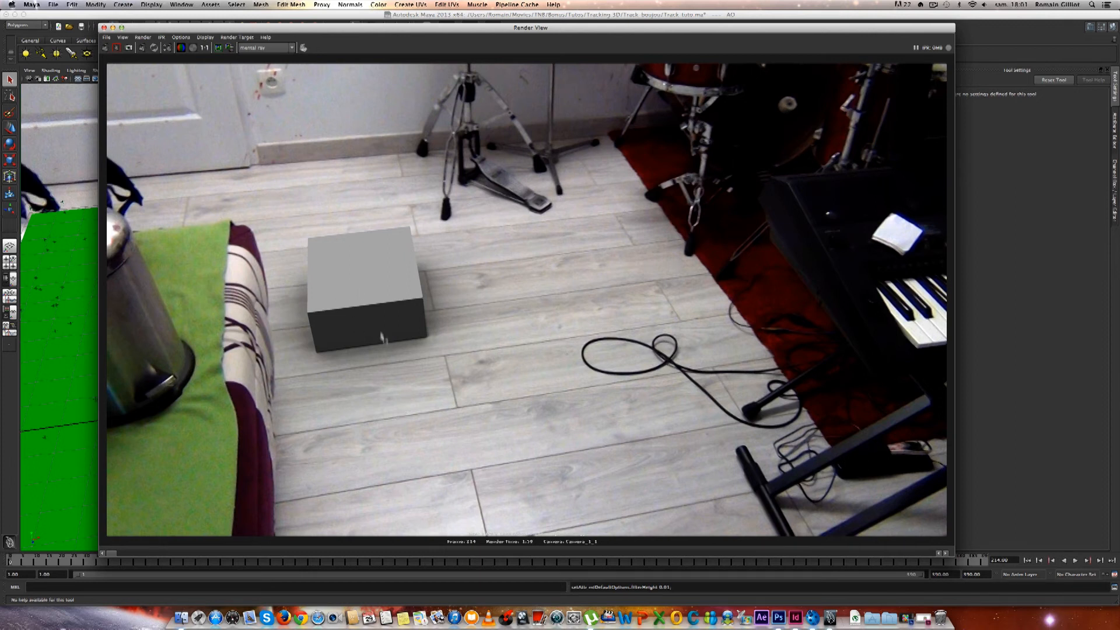
left_click_drag(142, 32, 159, 27)
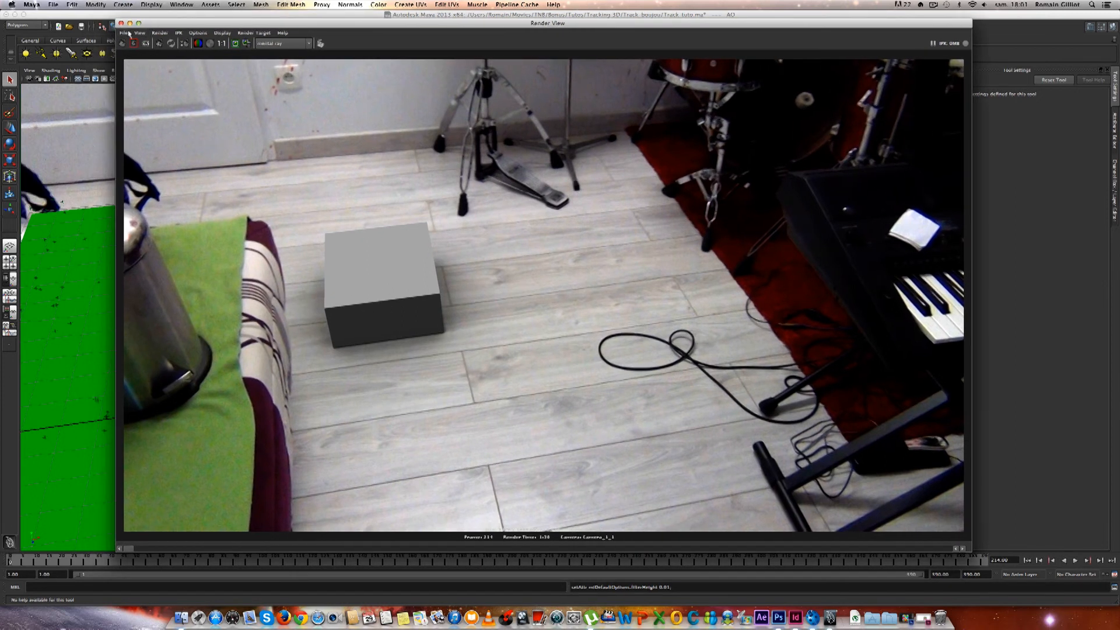
Load the rendered AO pass in the external image viewer and enlarge its window to show the cube.
left_click(124, 33)
mouse_move(175, 89)
left_click(240, 94)
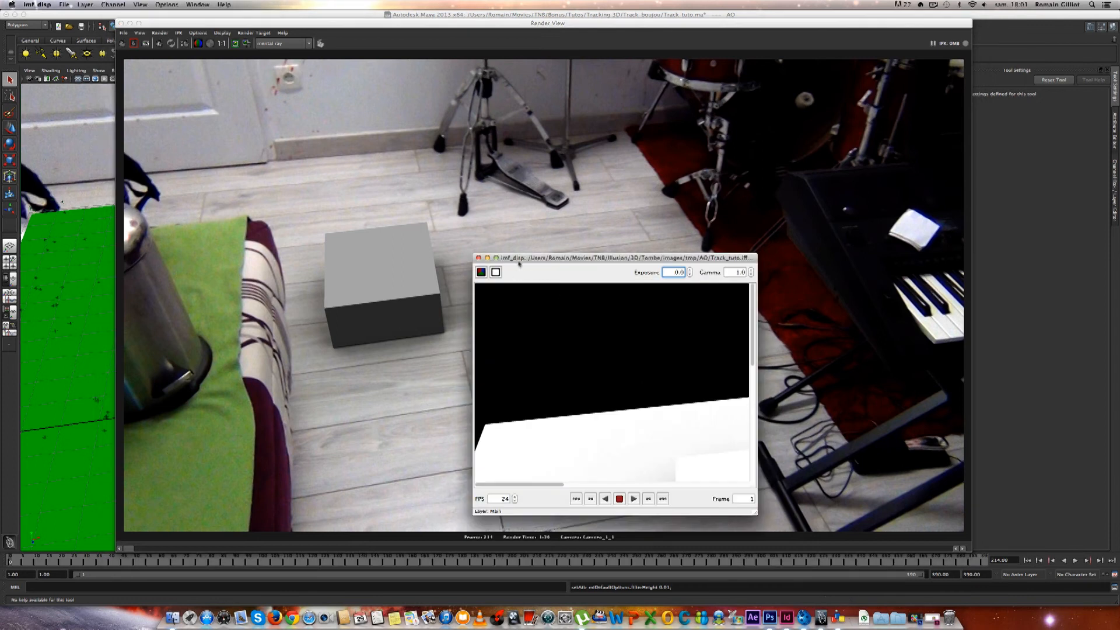
left_click_drag(518, 259, 445, 203)
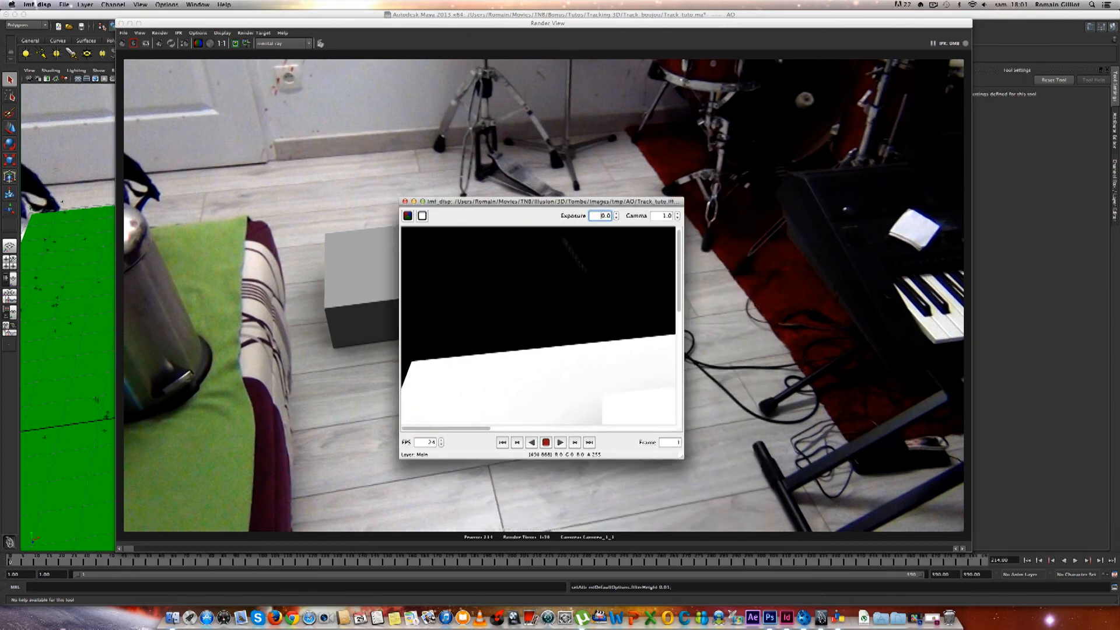
left_click_drag(545, 205, 396, 89)
left_click_drag(531, 343, 939, 494)
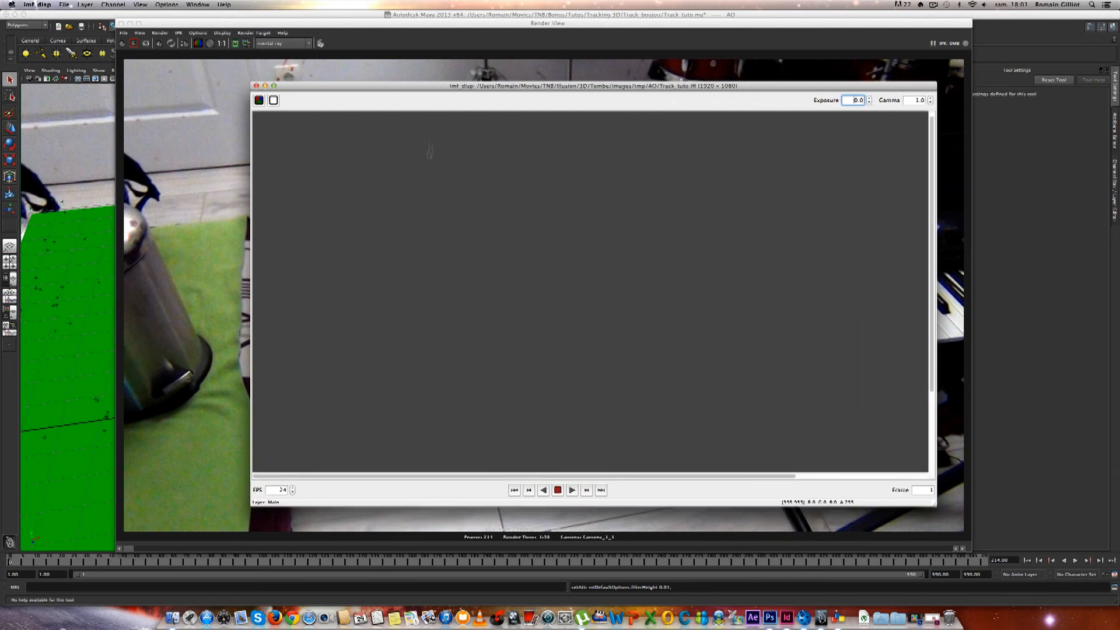
Compare the AO pass around the cube with the rendered frame and put both image windows away.
left_click_drag(382, 89, 341, 85)
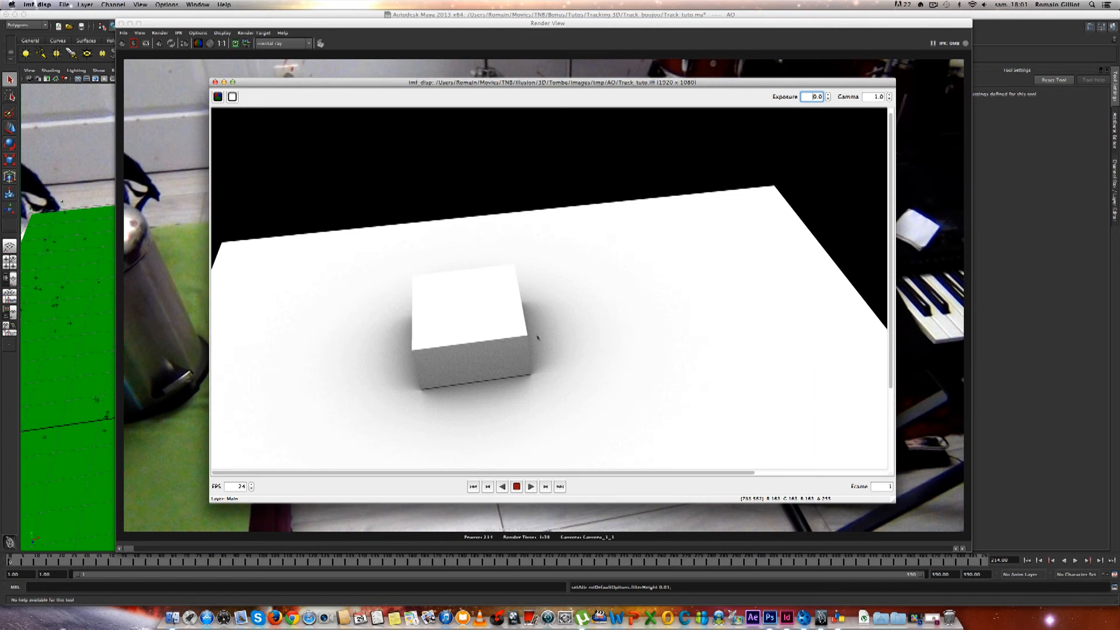
left_click_drag(297, 81, 241, 37)
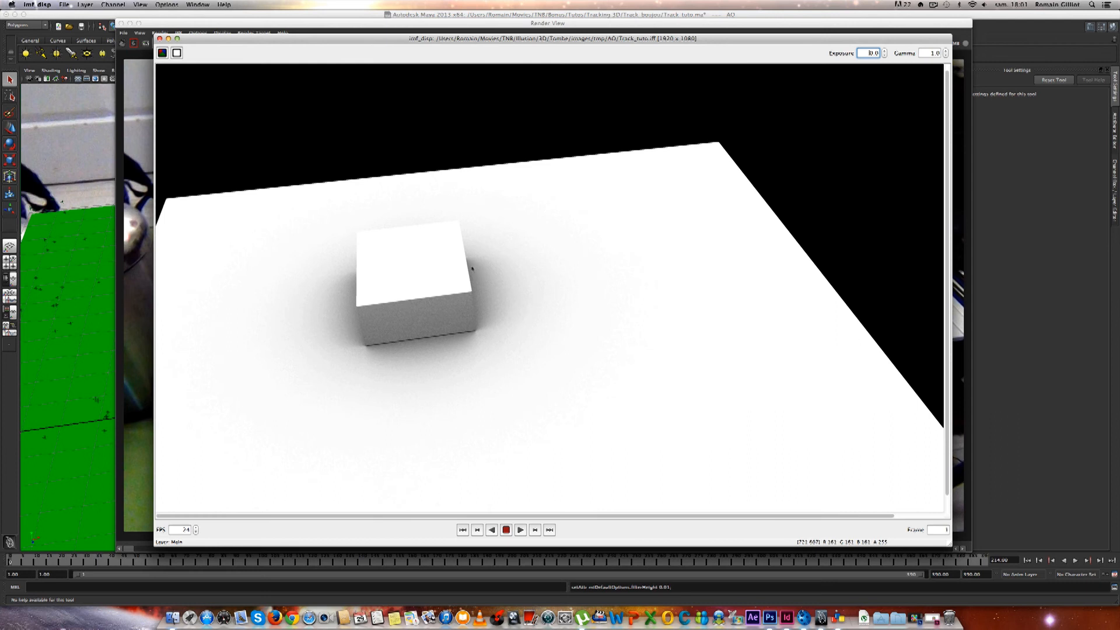
left_click_drag(255, 55, 554, 507)
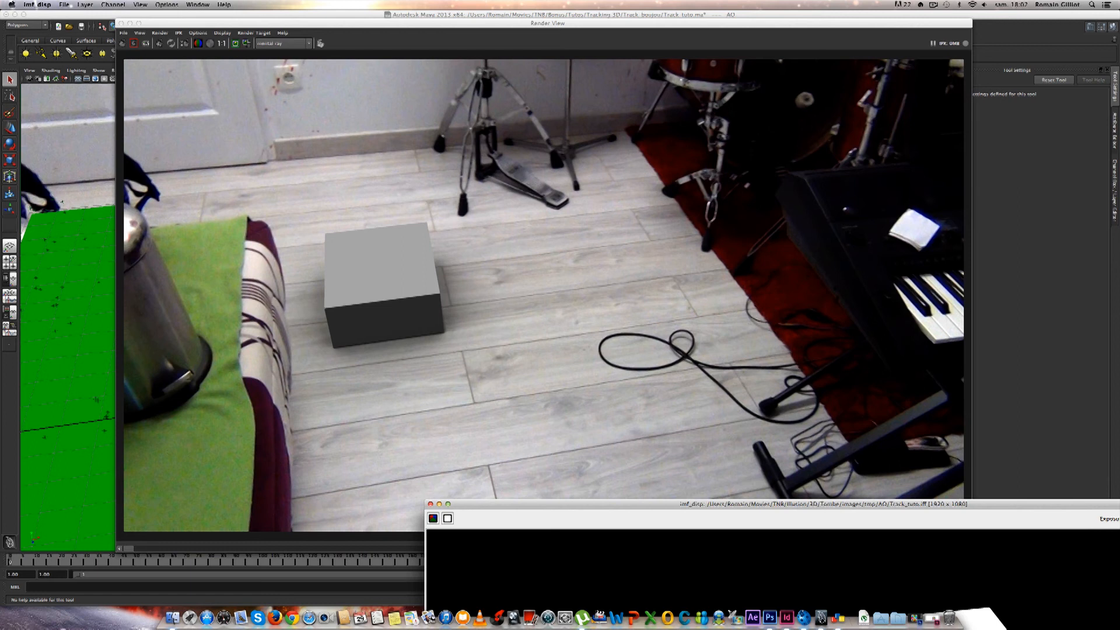
left_click_drag(686, 504, 498, 112)
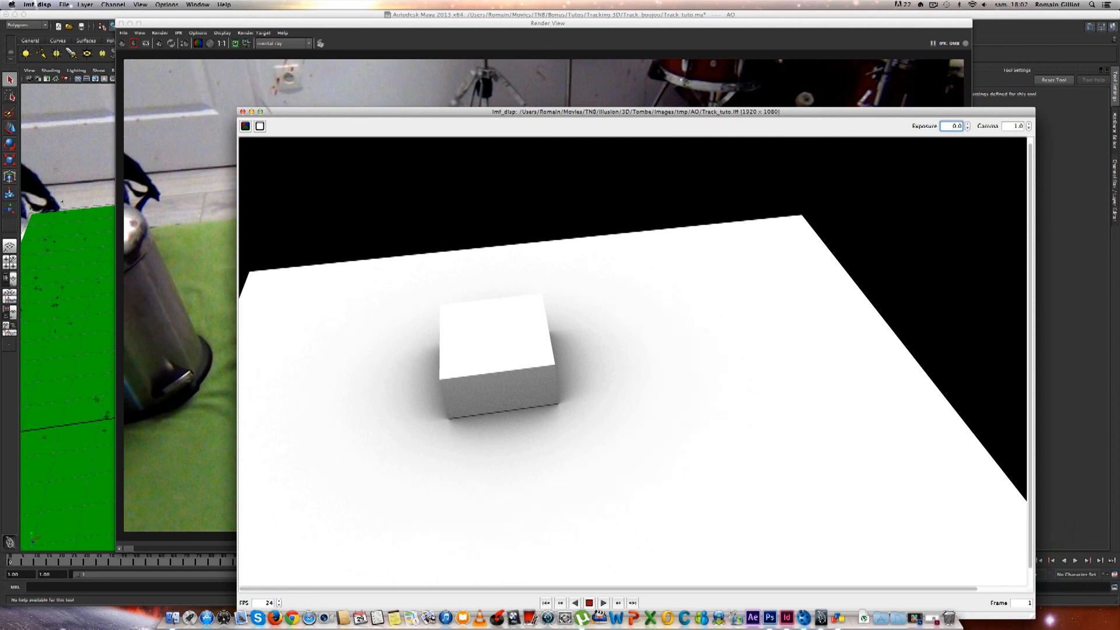
left_click(242, 111)
left_click_drag(136, 25, 134, 41)
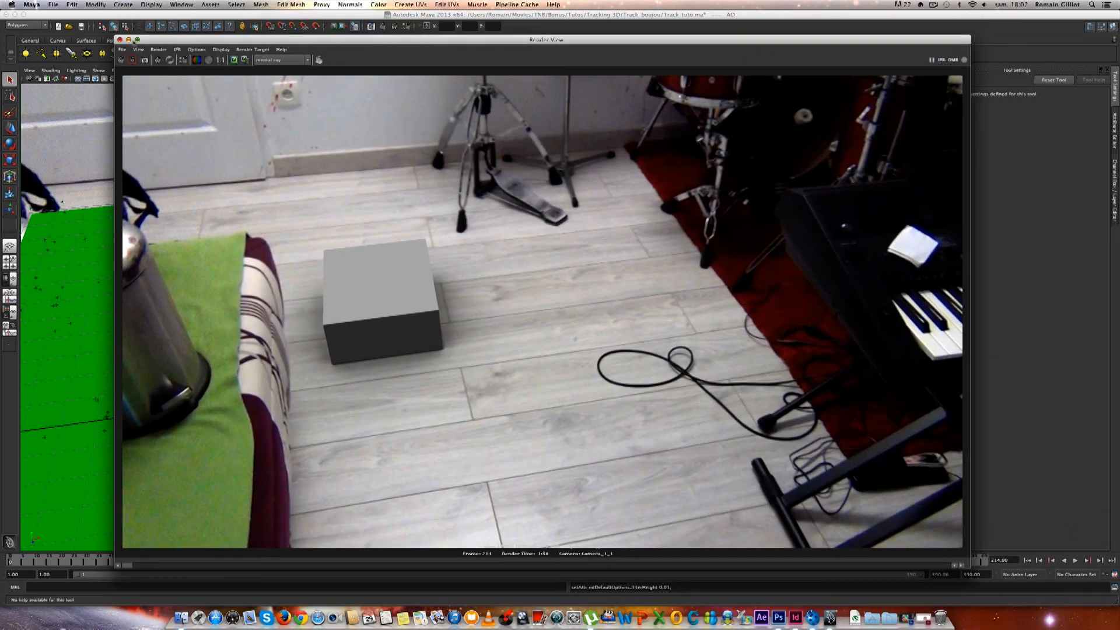
left_click(129, 40)
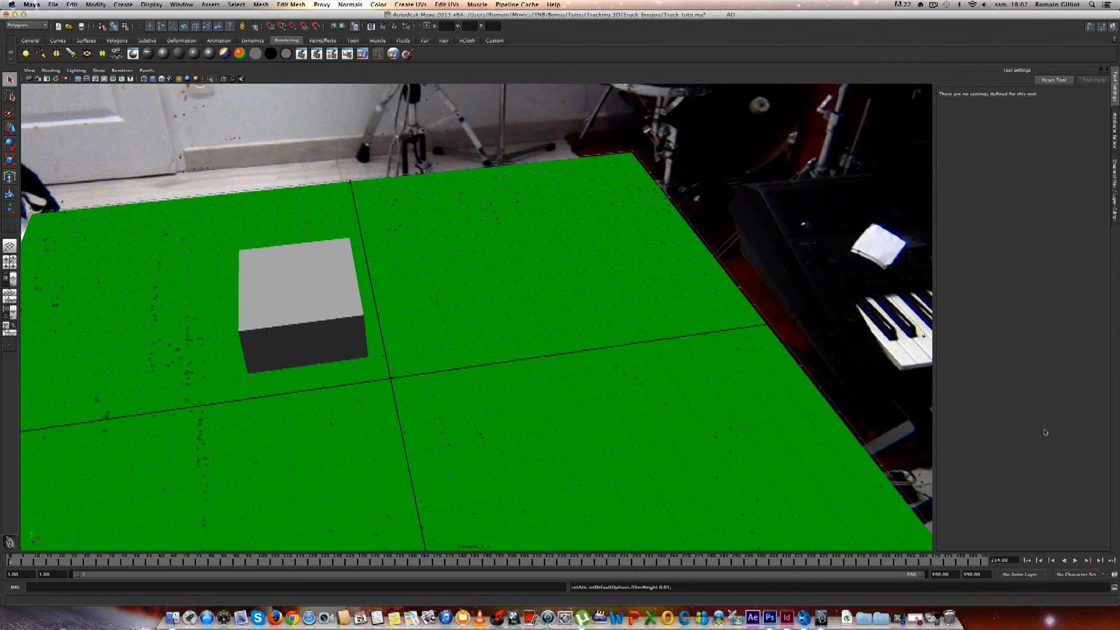
Switch the viewport to the persp camera and display the directional light's shape attributes, including its raytrace shadow settings.
left_click(146, 70)
mouse_move(175, 78)
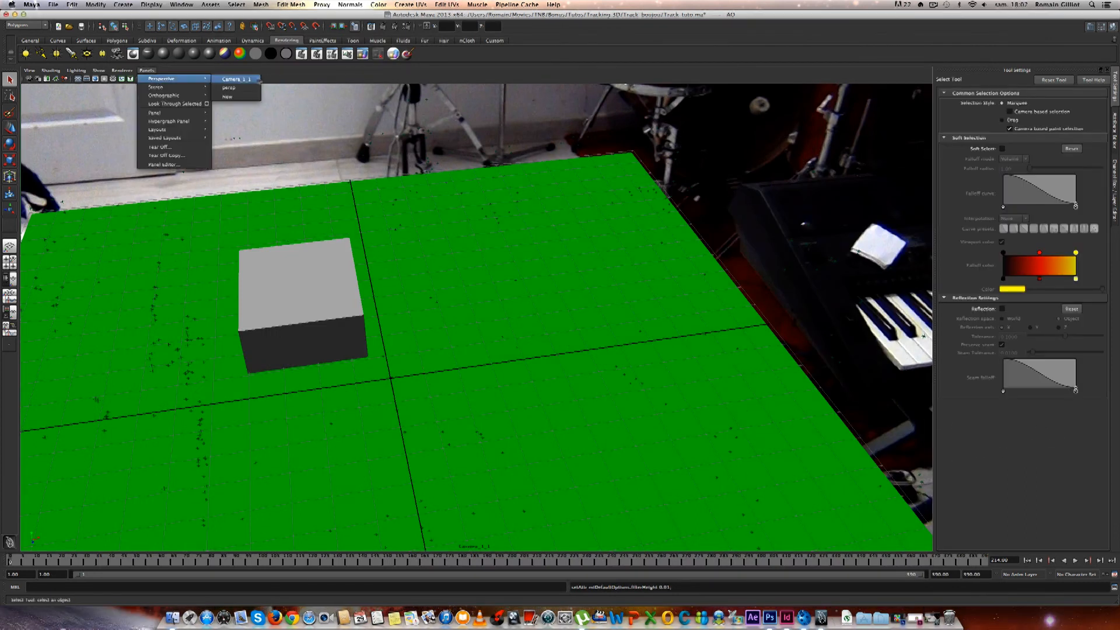
left_click(252, 87)
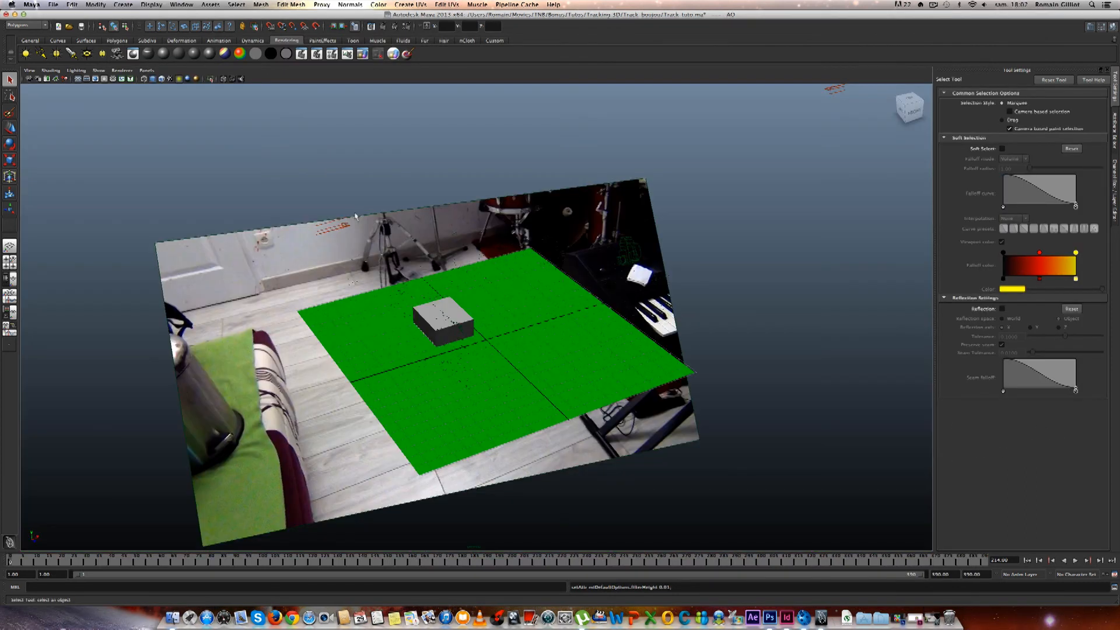
scroll(598, 210, "down", 3)
left_click(578, 175)
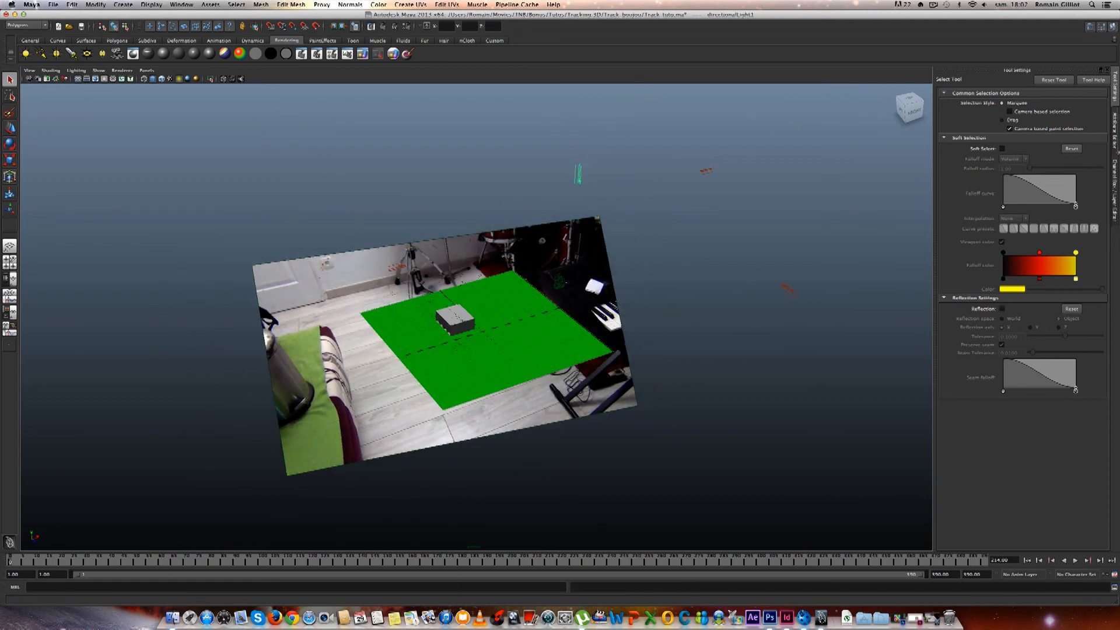
left_click(1114, 149)
left_click(1112, 197)
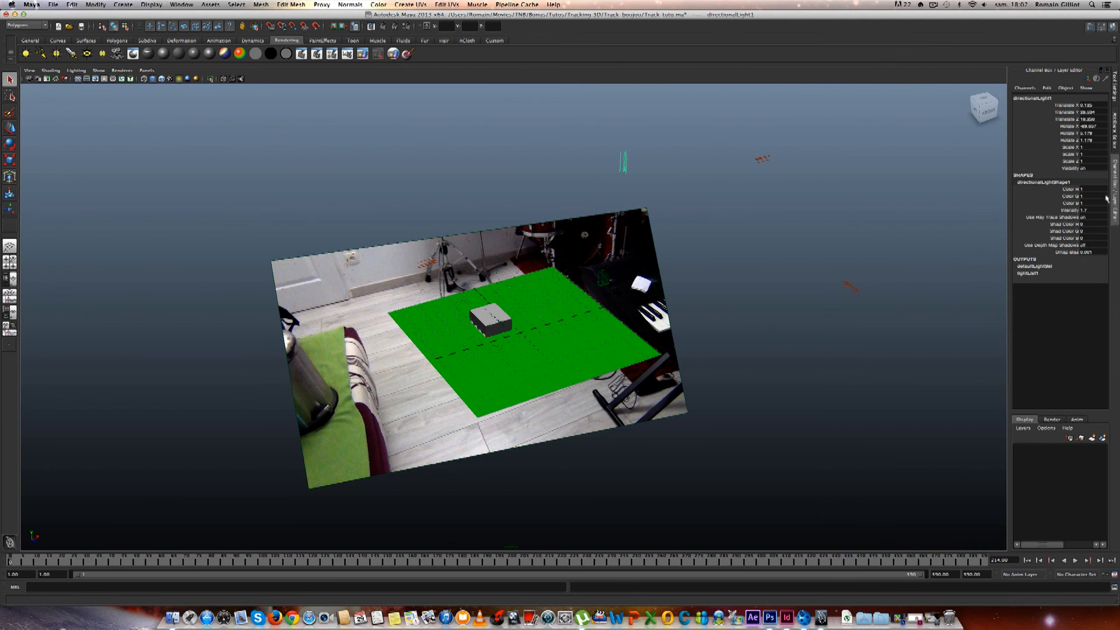
left_click(1115, 131)
left_click(889, 233)
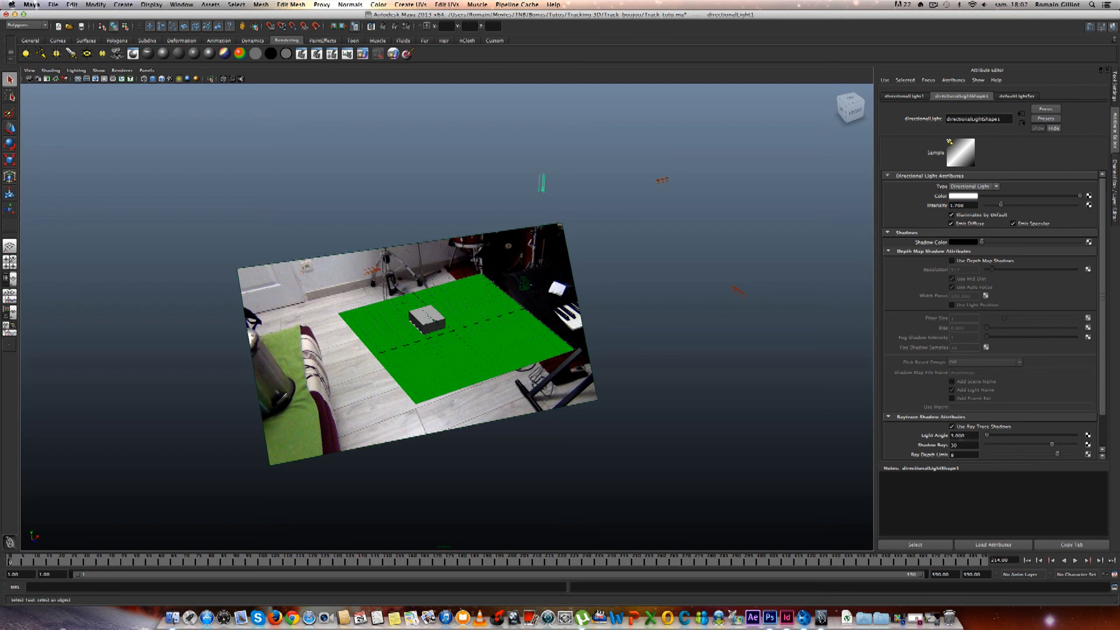
Play the camera animation in the perspective view and return the viewport to Camera_1_1.
scroll(464, 395, "up", 10)
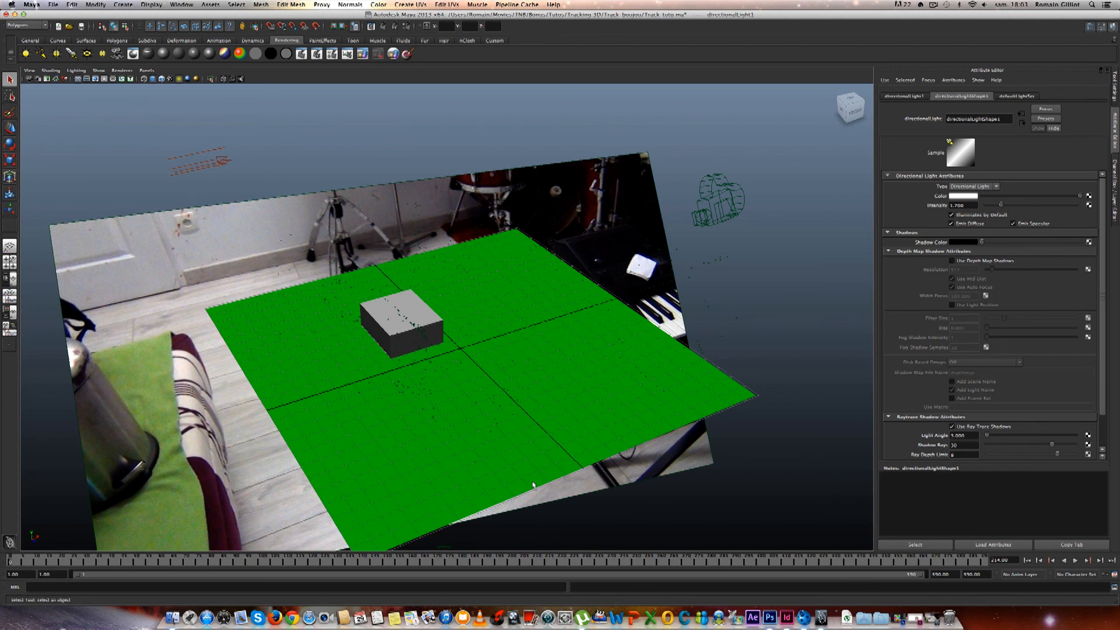
key("alt+v")
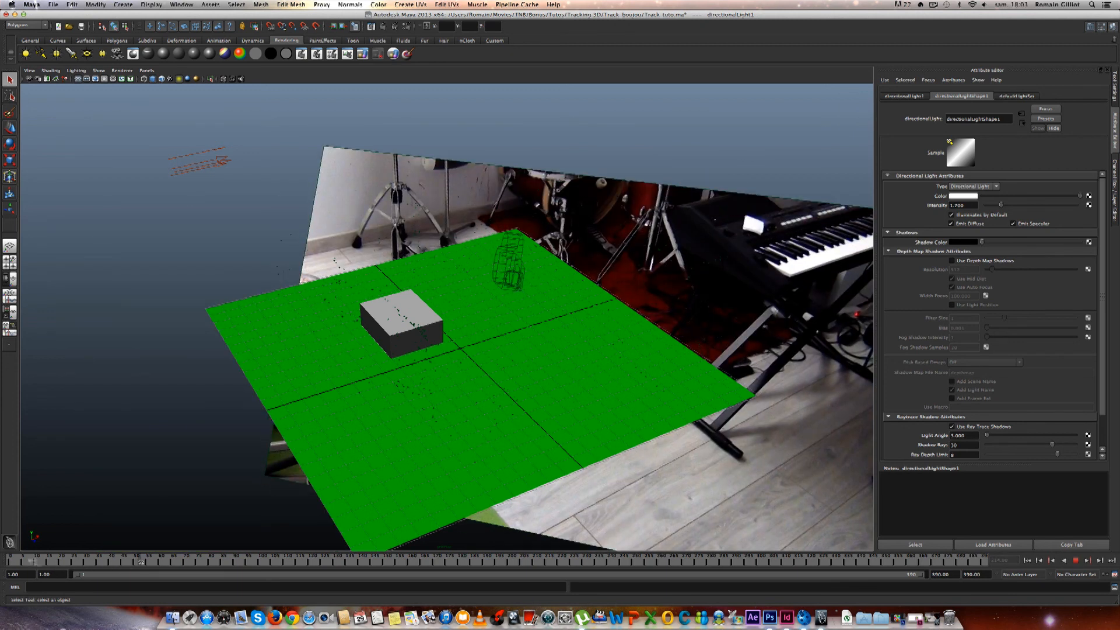
left_click(147, 70)
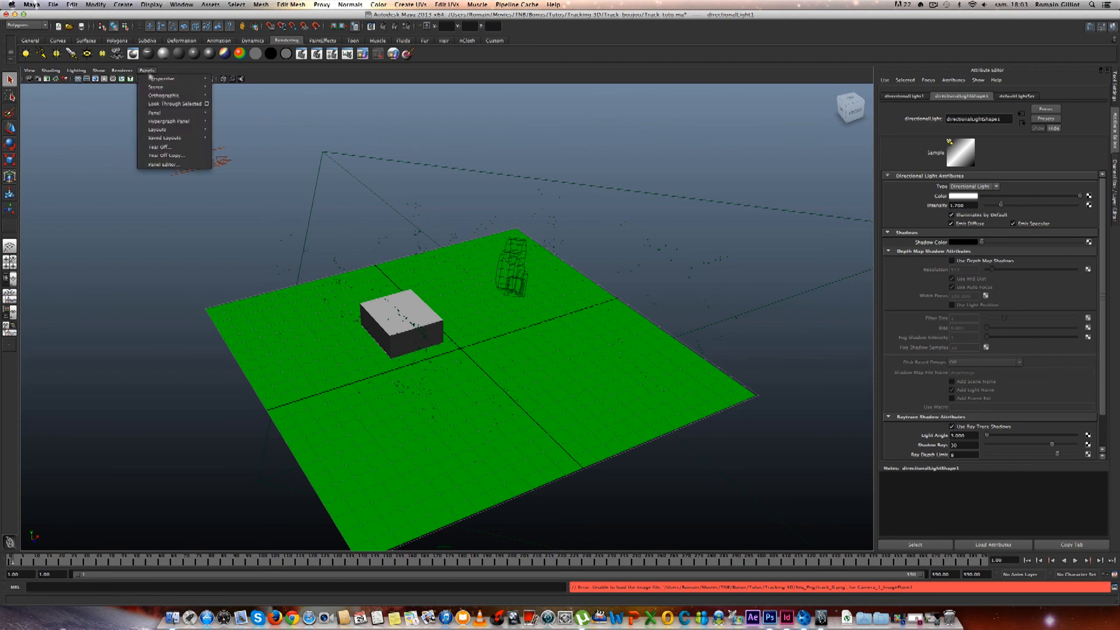
mouse_move(187, 78)
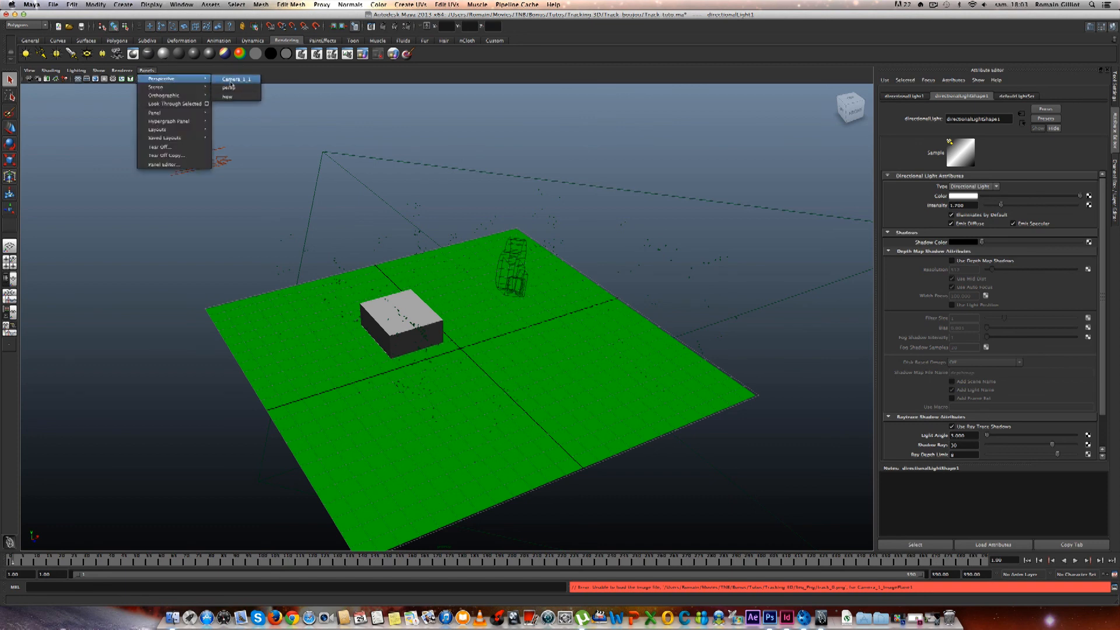
left_click(231, 80)
Check how the wireframe cube and grid stick to the footage at several frames across the timeline.
left_click_drag(27, 562, 174, 561)
key("4")
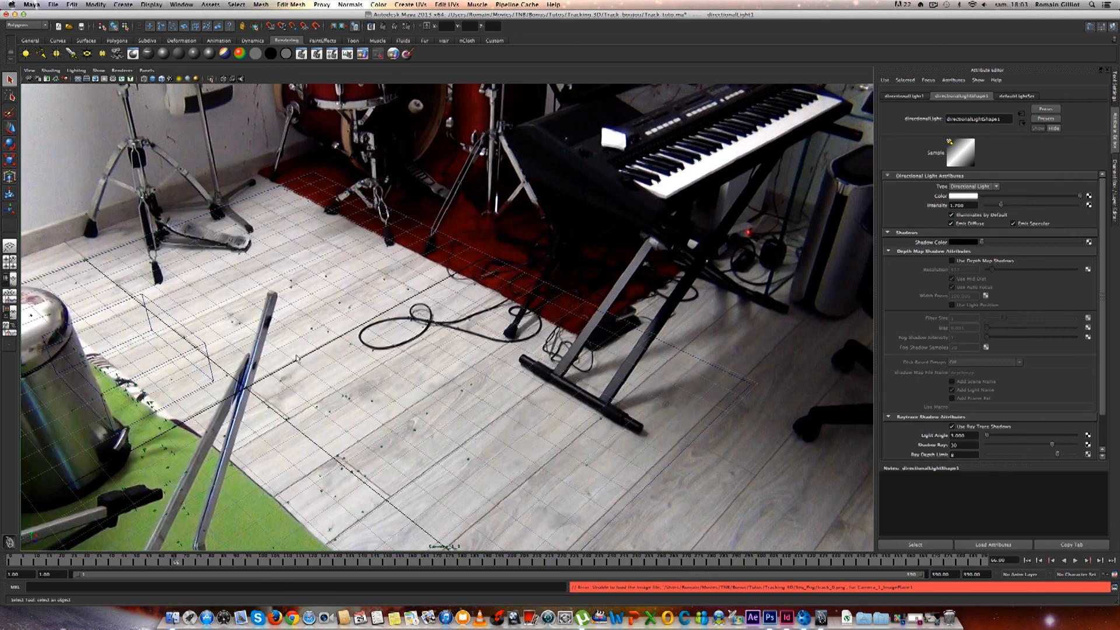
left_click_drag(209, 564, 651, 561)
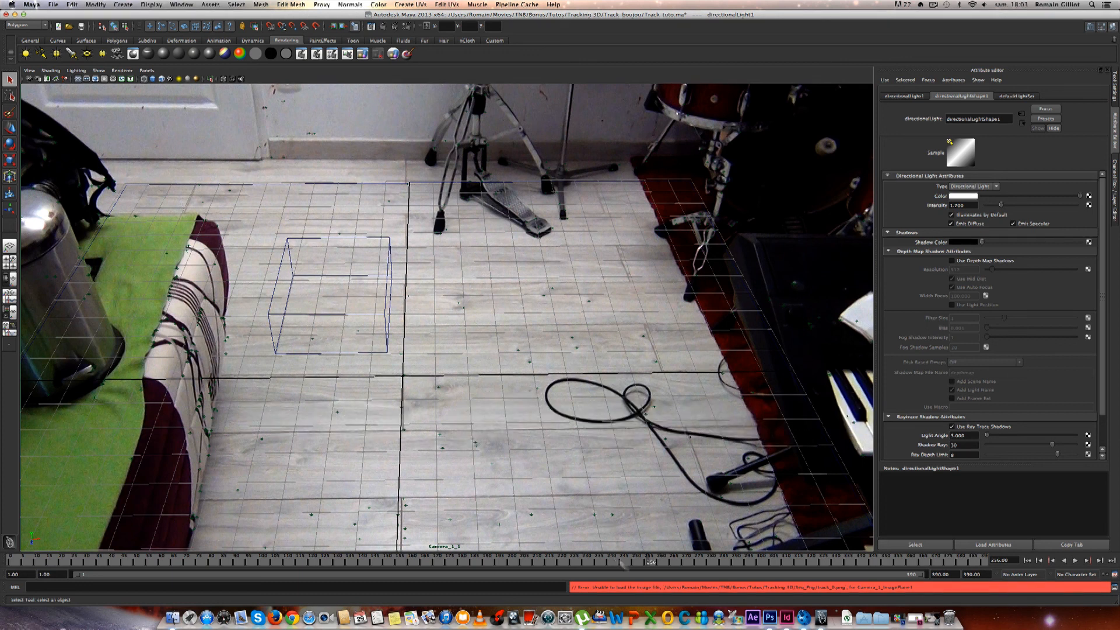
left_click(542, 564)
left_click(497, 564)
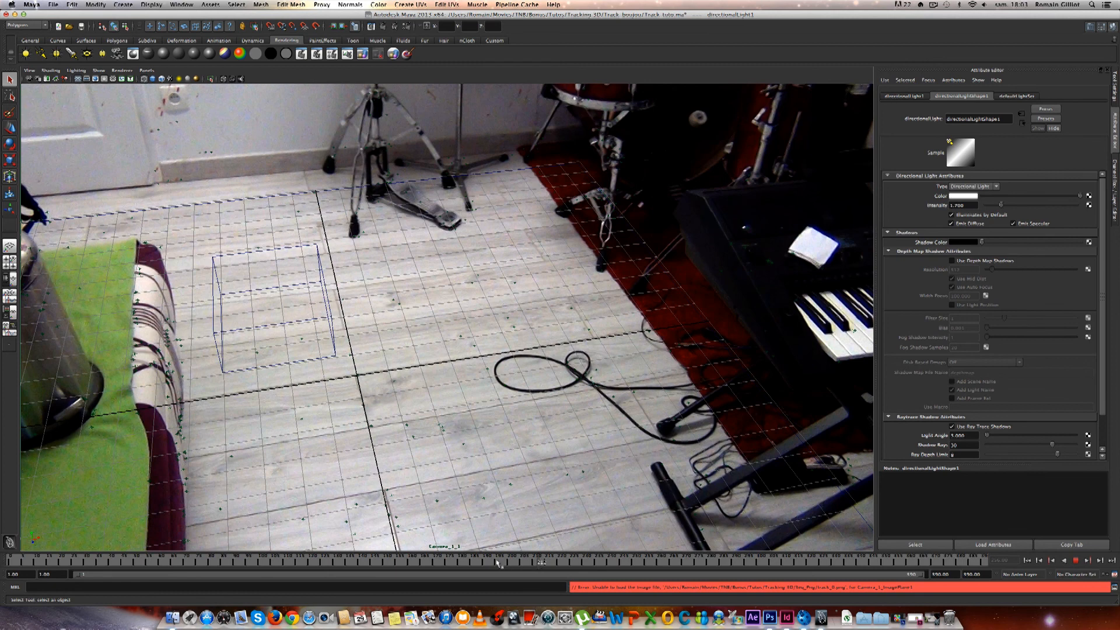
mouse_move(478, 564)
left_mouse_down()
mouse_move(461, 563)
mouse_move(490, 564)
left_mouse_up()
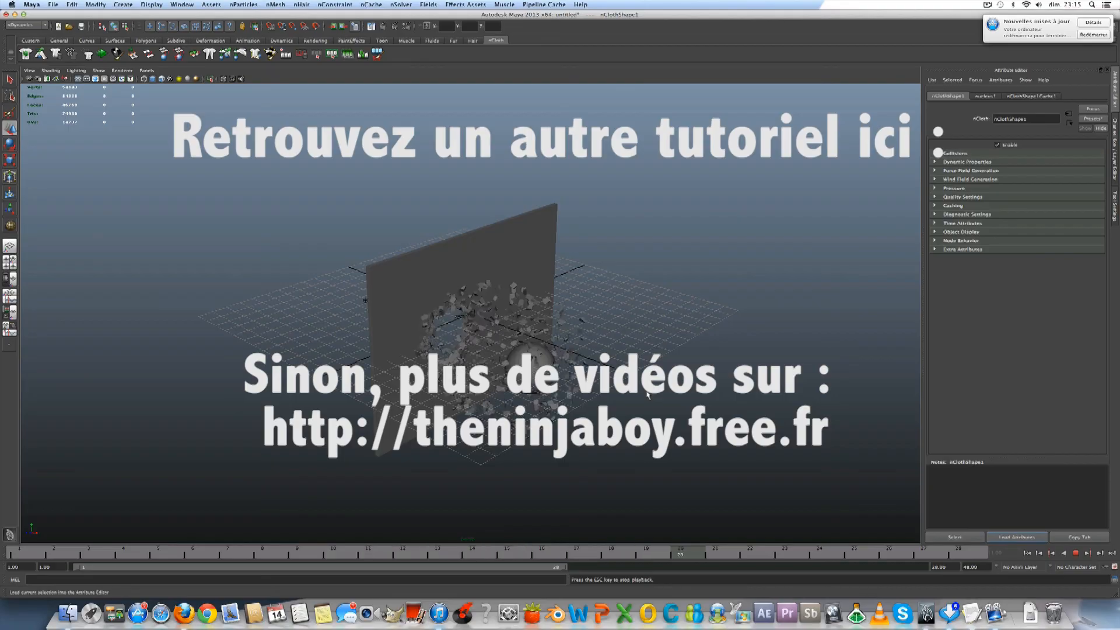
right_click_drag(444, 373, 494, 391, "alt")
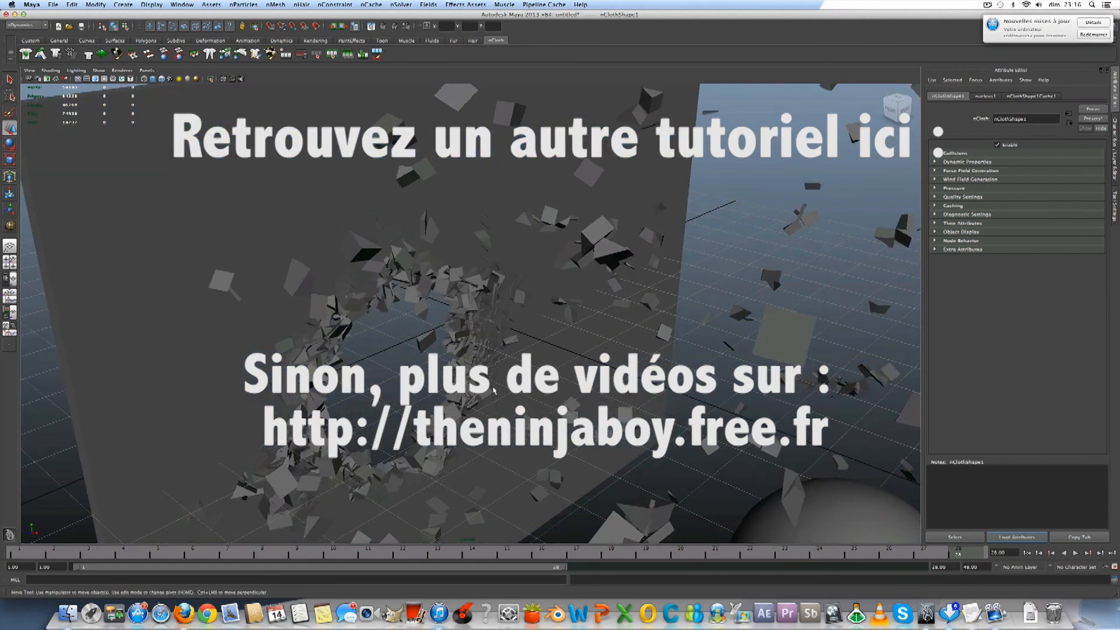
left_click_drag(512, 397, 419, 269, "alt")
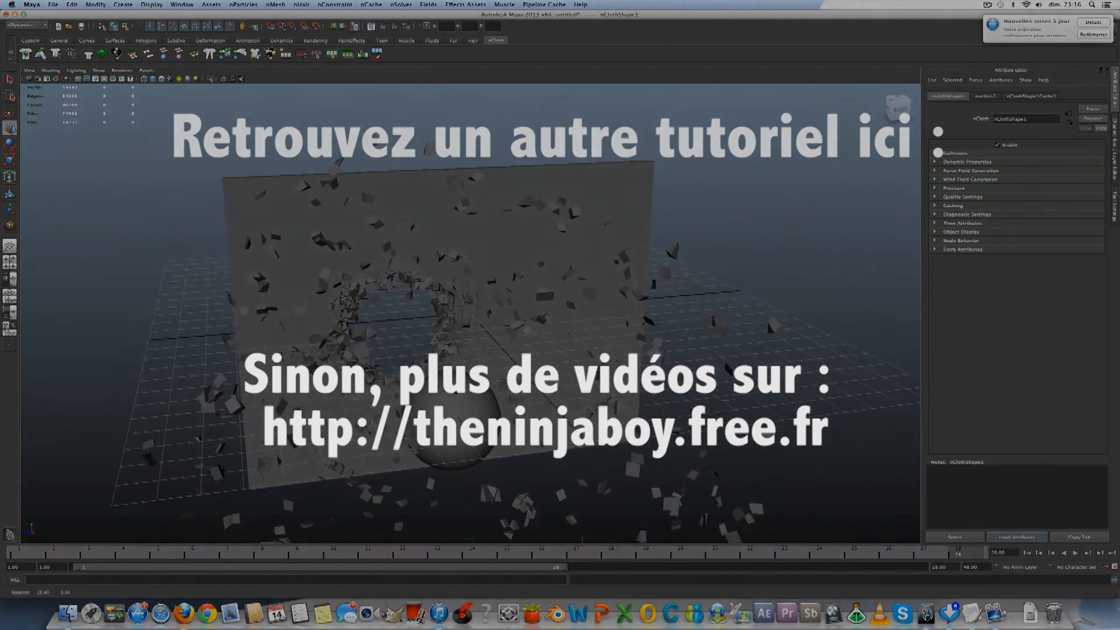
left_click_drag(851, 552, 257, 544)
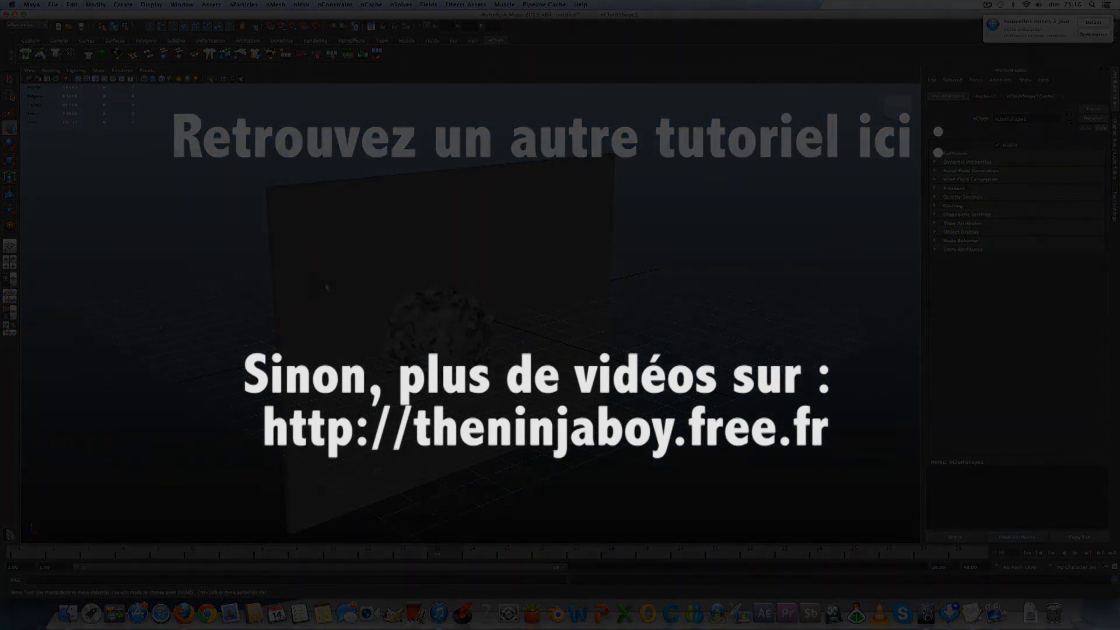